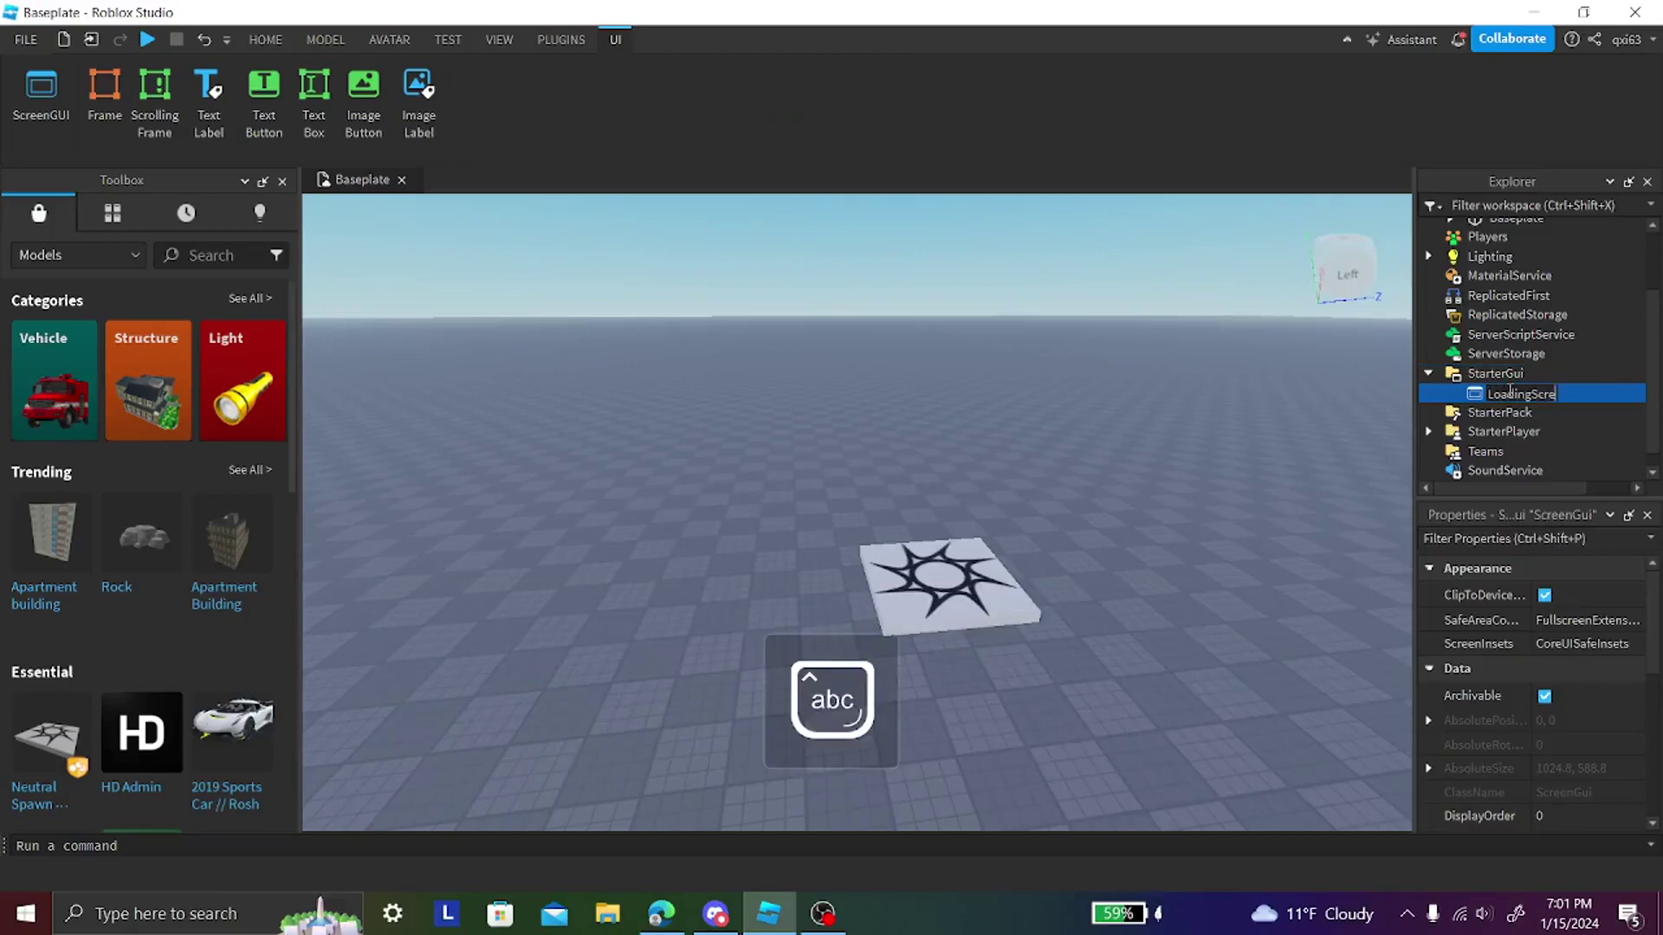
- Turn on IgnoreGuiInset and turn off ResetOnSpawn for the LoadingScreen ScreenGui
{"action": "scroll", "coordinate": [1533, 676], "scroll_direction": "down", "scroll_amount": 3}
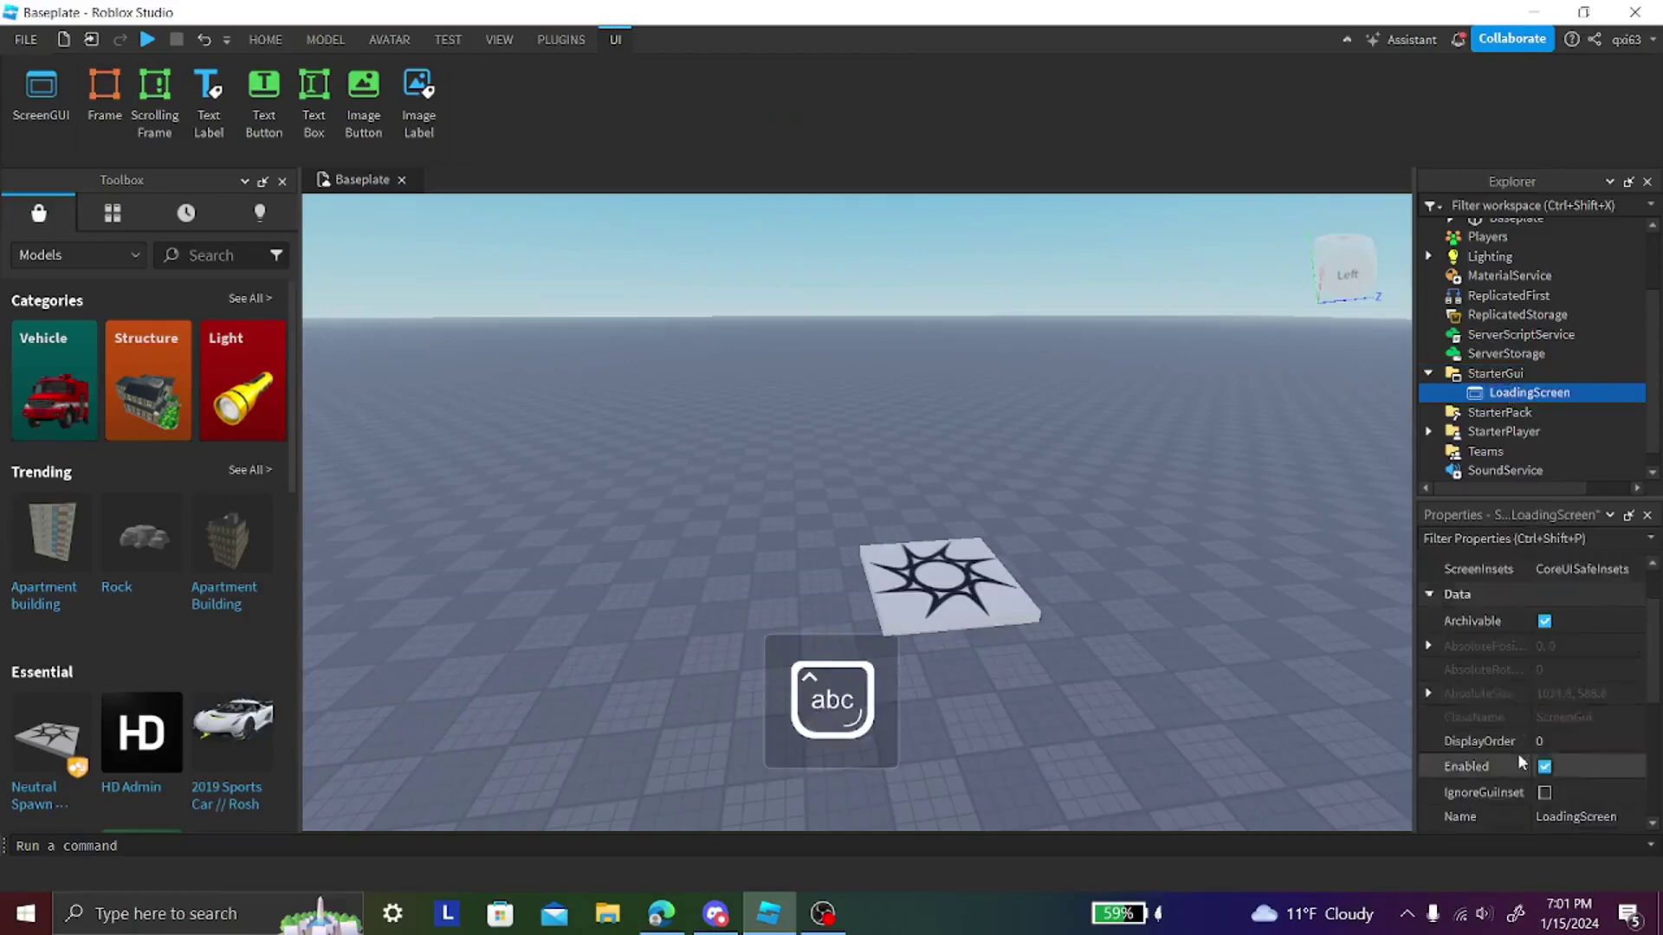
{"action": "left_click", "coordinate": [1545, 718]}
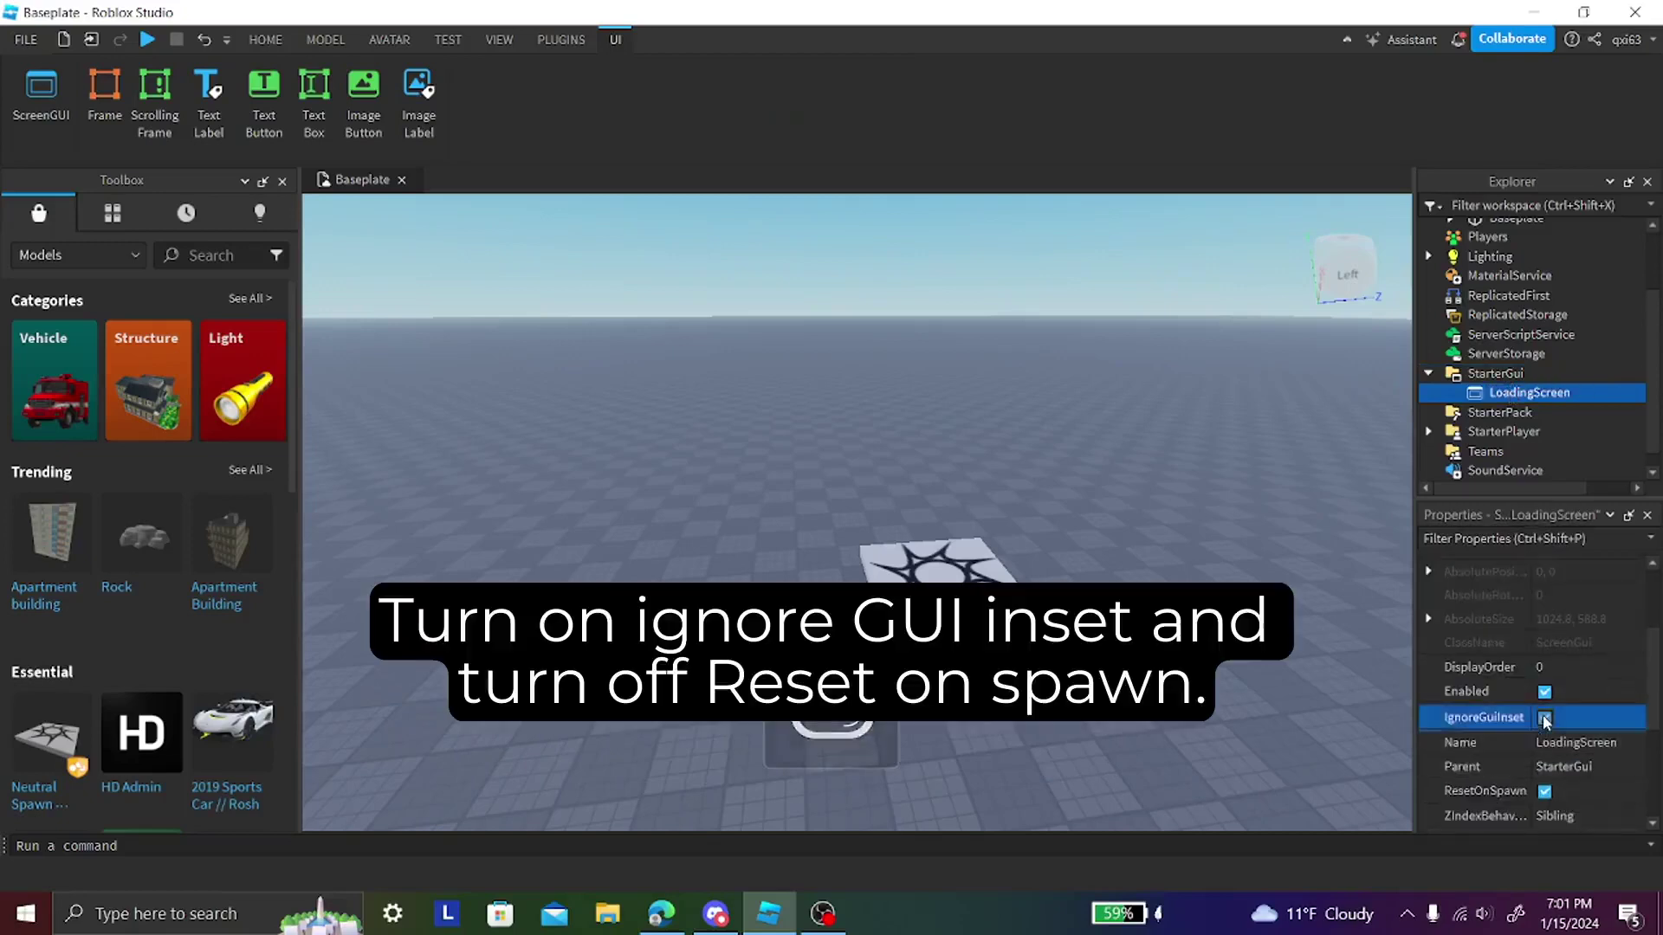
{"action": "left_click", "coordinate": [1545, 792]}
- Add a Frame inside LoadingScreen and name it MainFrame
{"action": "left_click", "coordinate": [1585, 392]}
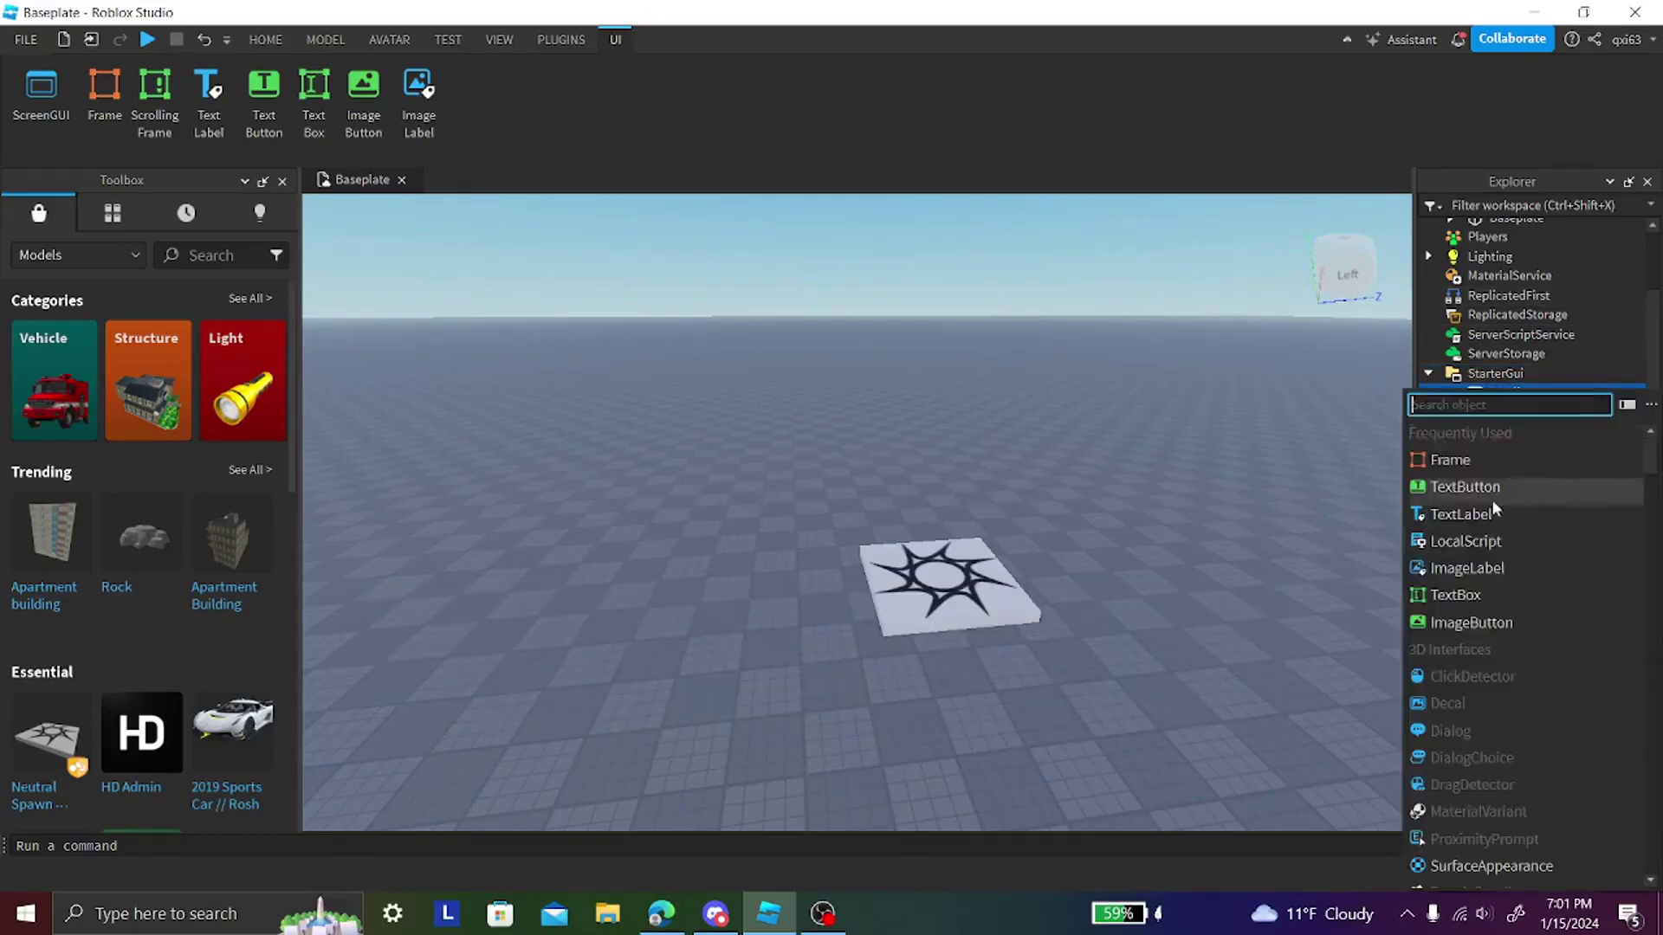
{"action": "left_click", "coordinate": [1491, 499]}
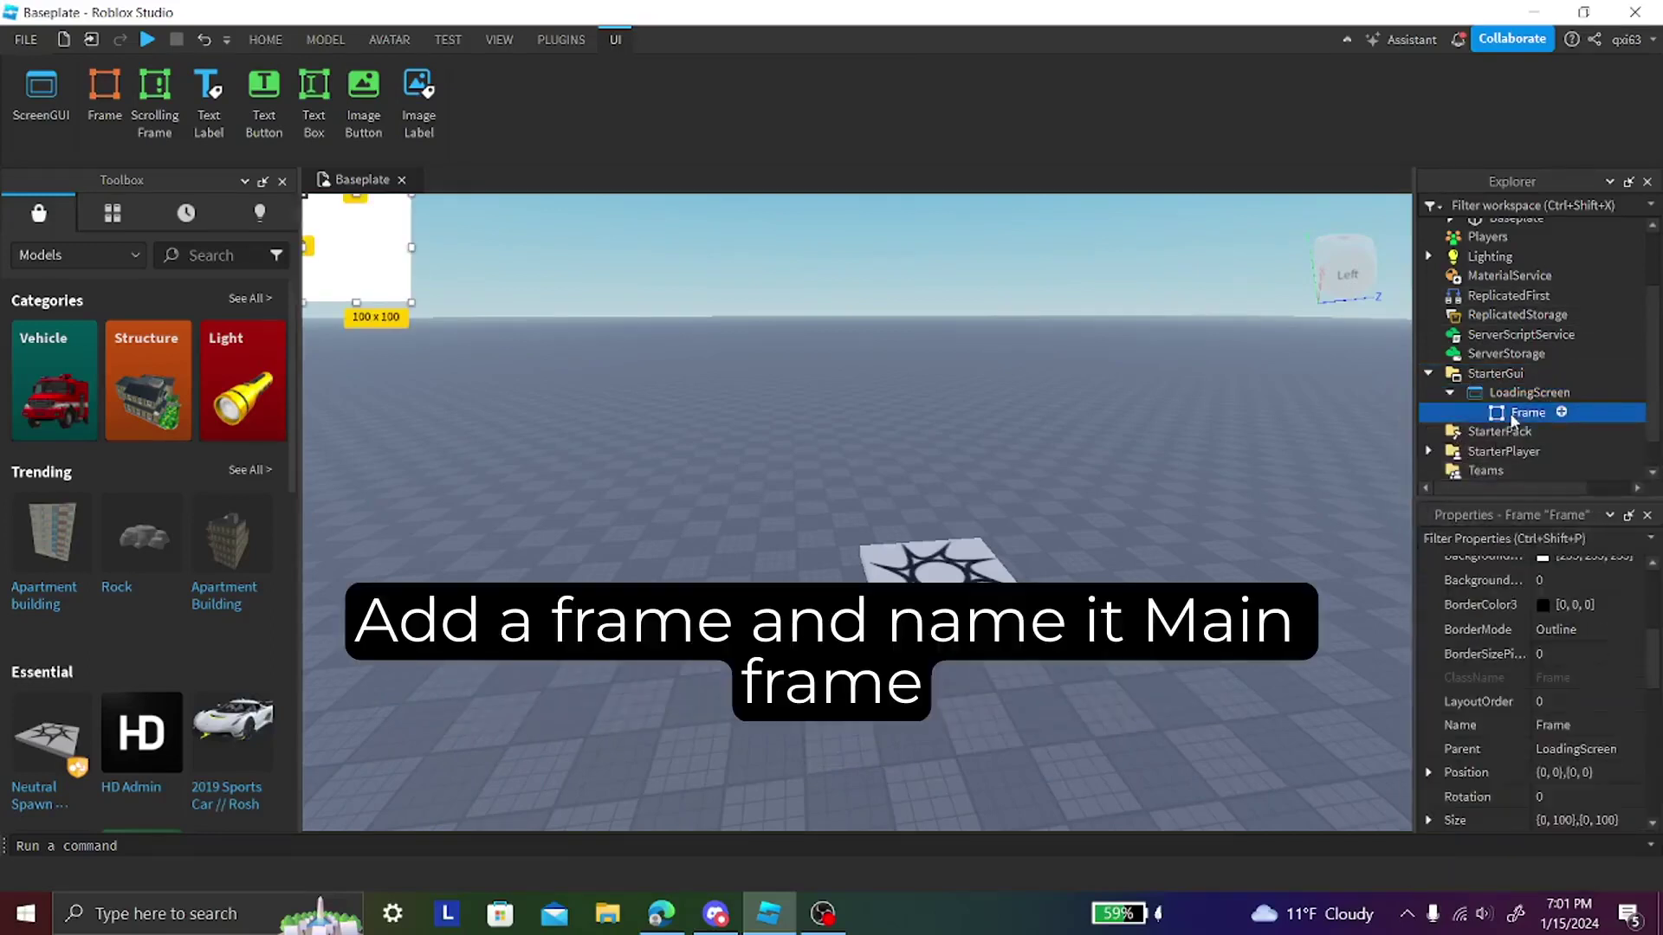
{"action": "double_click", "coordinate": [1510, 413]}
{"action": "type", "text": "Main"}
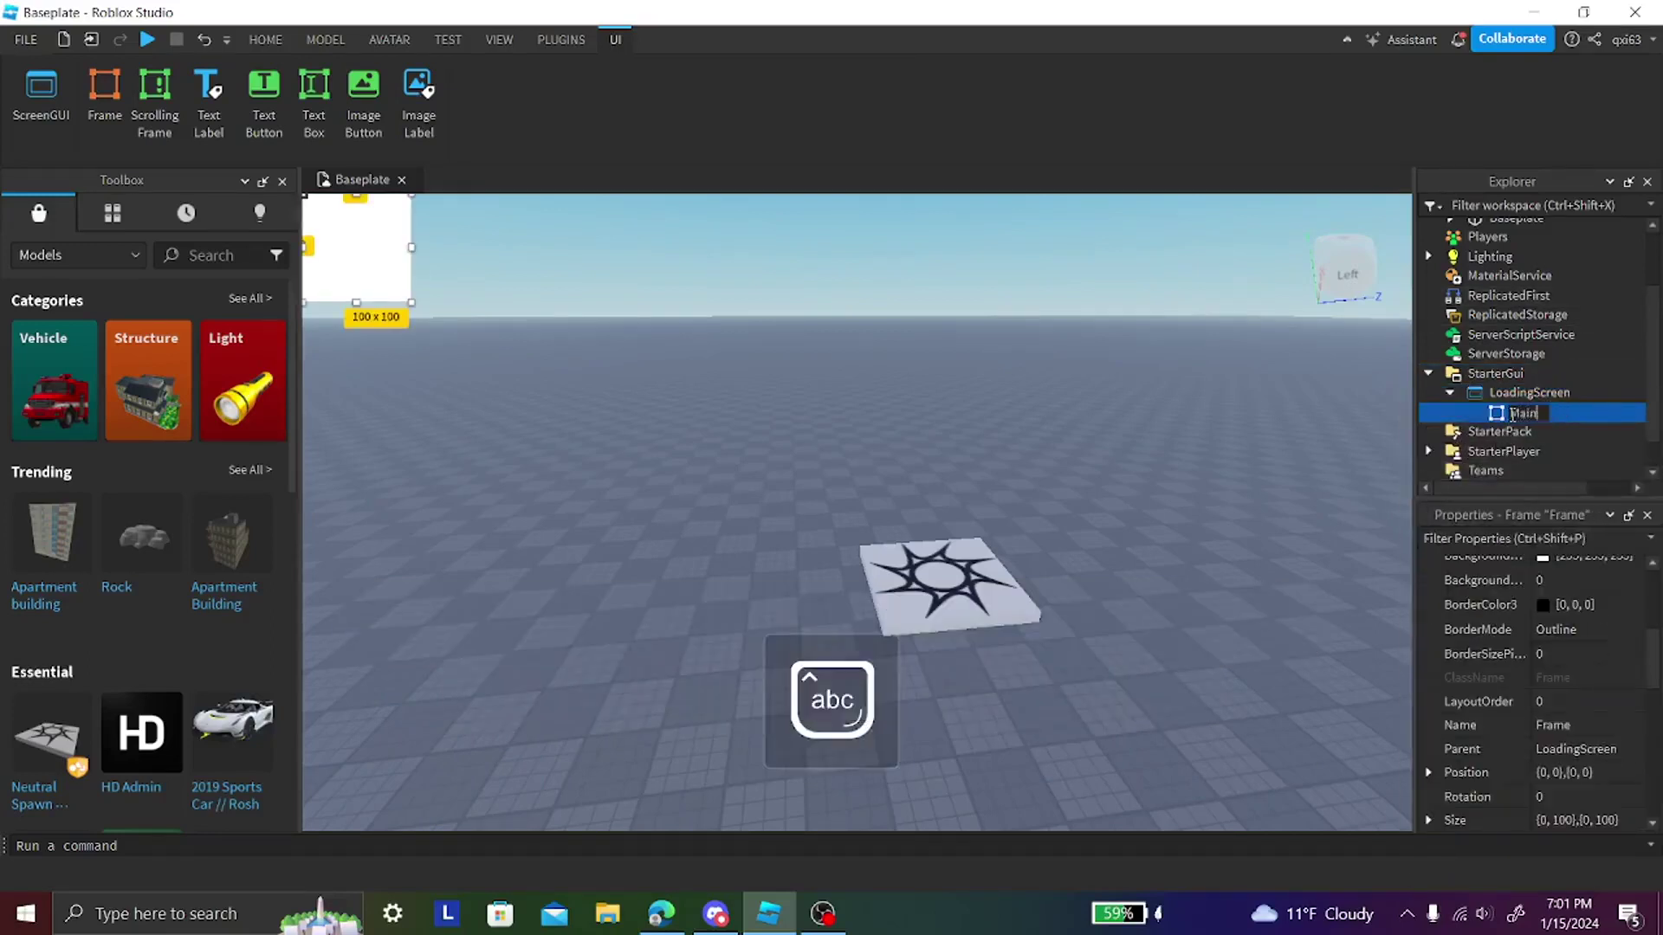
- Set MainFrame's Size to {1, 0},{1, 0} so it fills the whole screen
{"action": "scroll", "coordinate": [1542, 737], "scroll_direction": "down", "scroll_amount": 2}
{"action": "left_click", "coordinate": [1542, 775]}
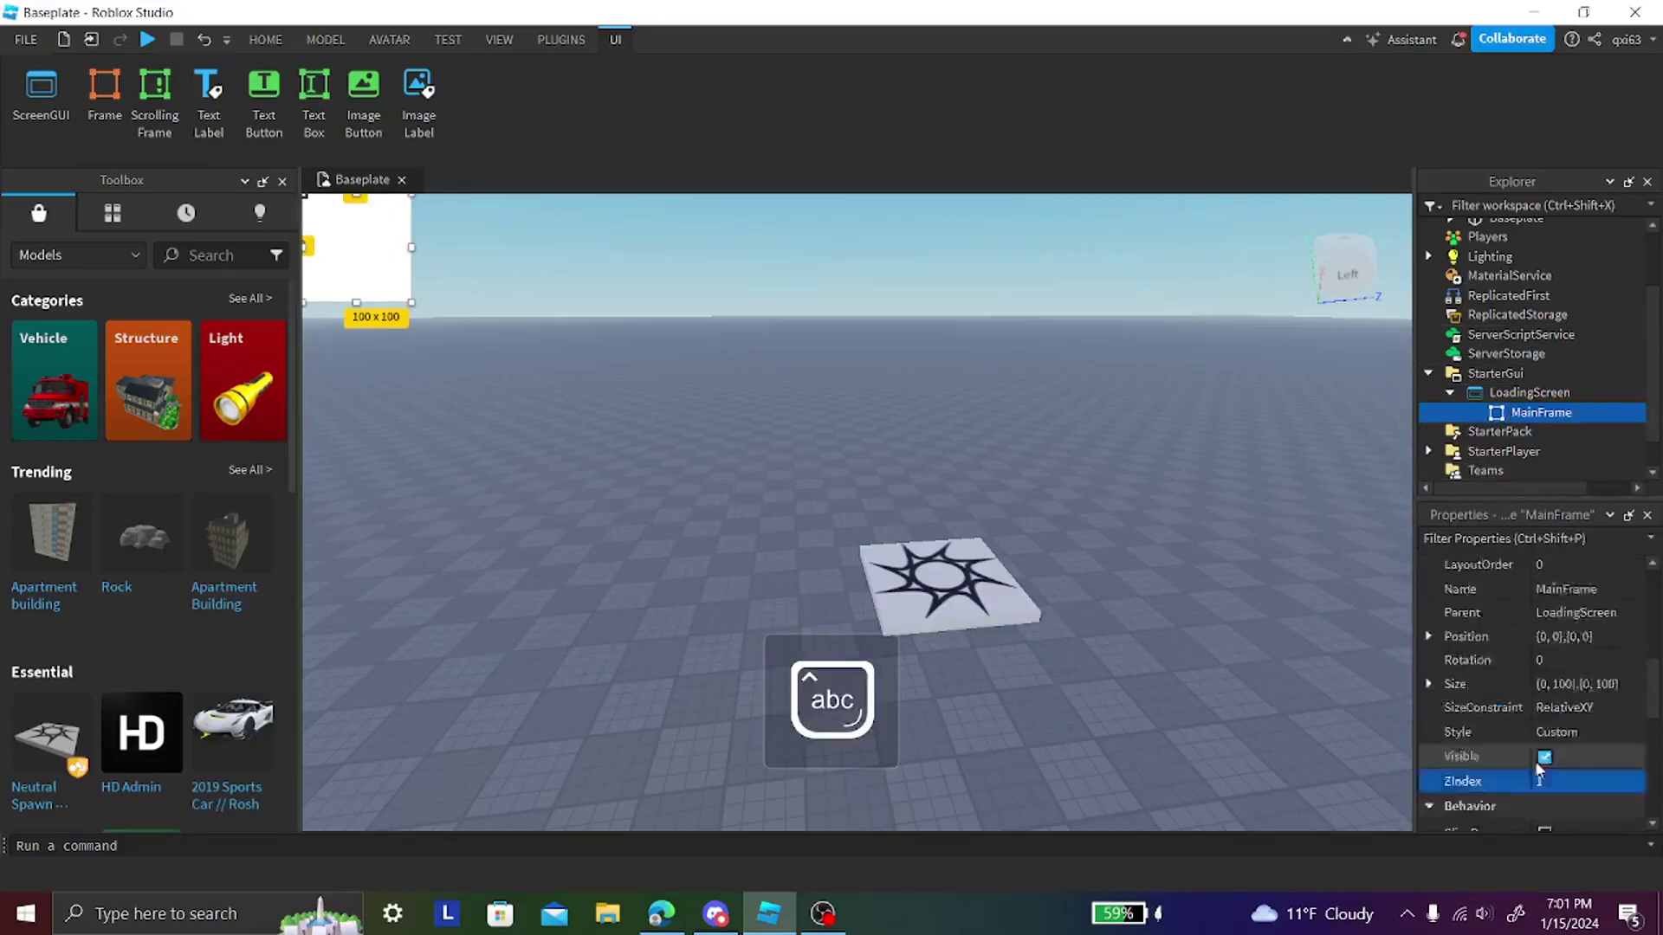
{"action": "scroll", "coordinate": [1541, 710], "scroll_direction": "down", "scroll_amount": 3}
{"action": "scroll", "coordinate": [1541, 689], "scroll_direction": "down", "scroll_amount": 2}
{"action": "scroll", "coordinate": [1537, 684], "scroll_direction": "up", "scroll_amount": 6}
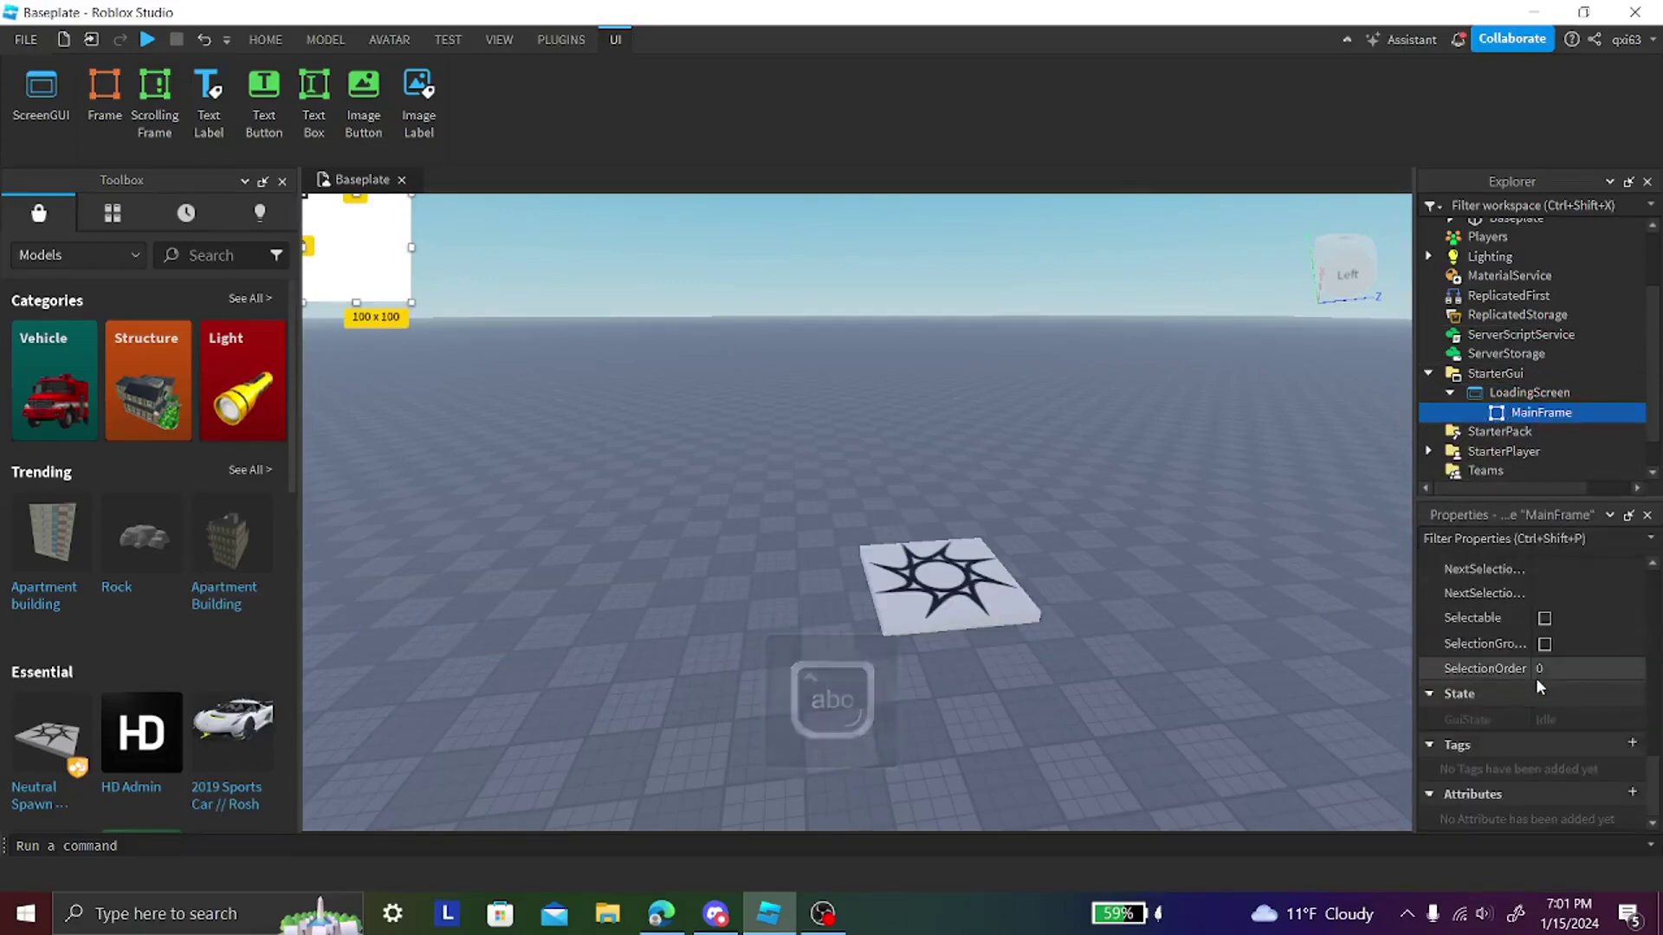
{"action": "scroll", "coordinate": [1535, 680], "scroll_direction": "up", "scroll_amount": 4}
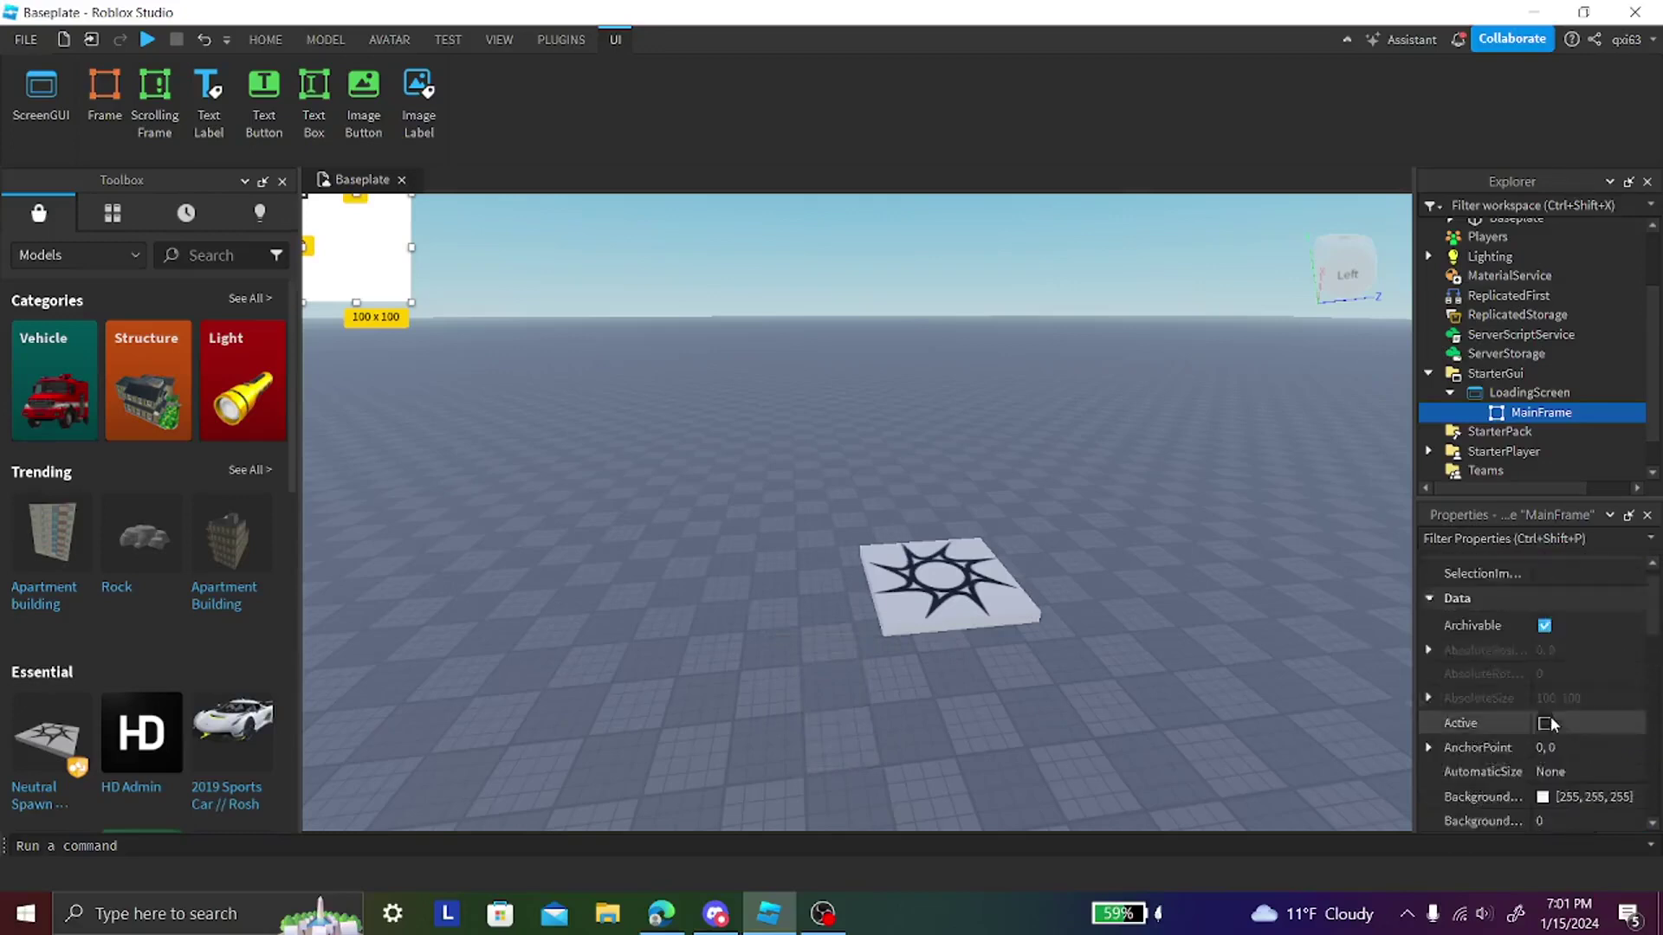
{"action": "scroll", "coordinate": [1551, 702], "scroll_direction": "down", "scroll_amount": 4}
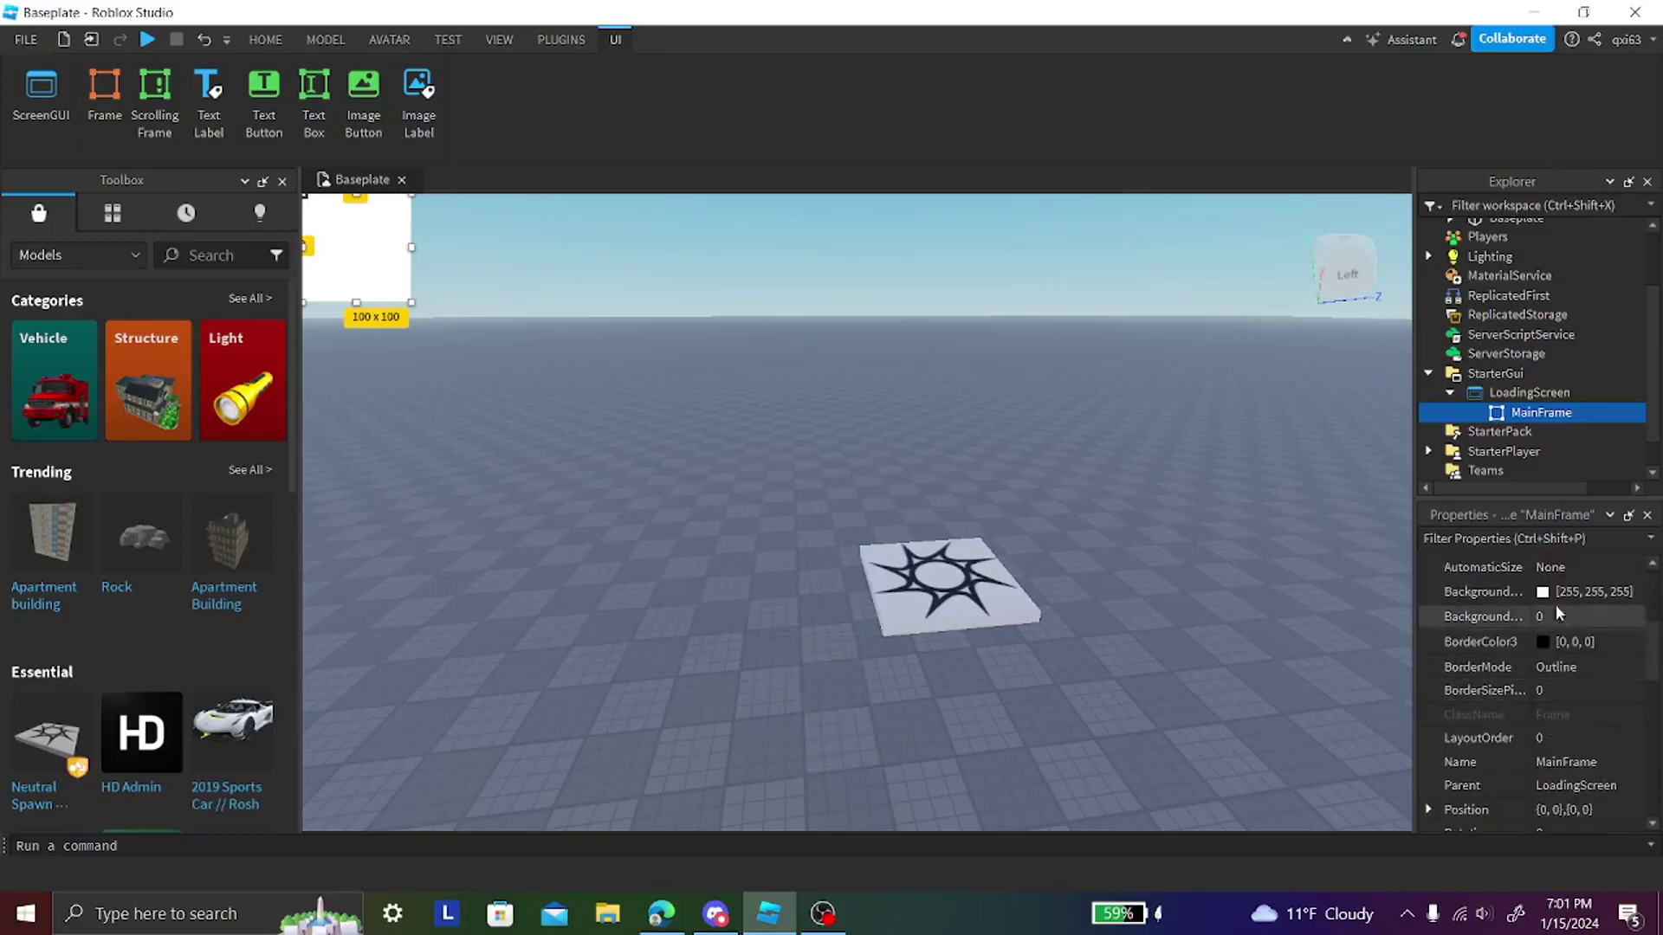
{"action": "scroll", "coordinate": [1550, 672], "scroll_direction": "down", "scroll_amount": 3}
{"action": "left_click", "coordinate": [1546, 750]}
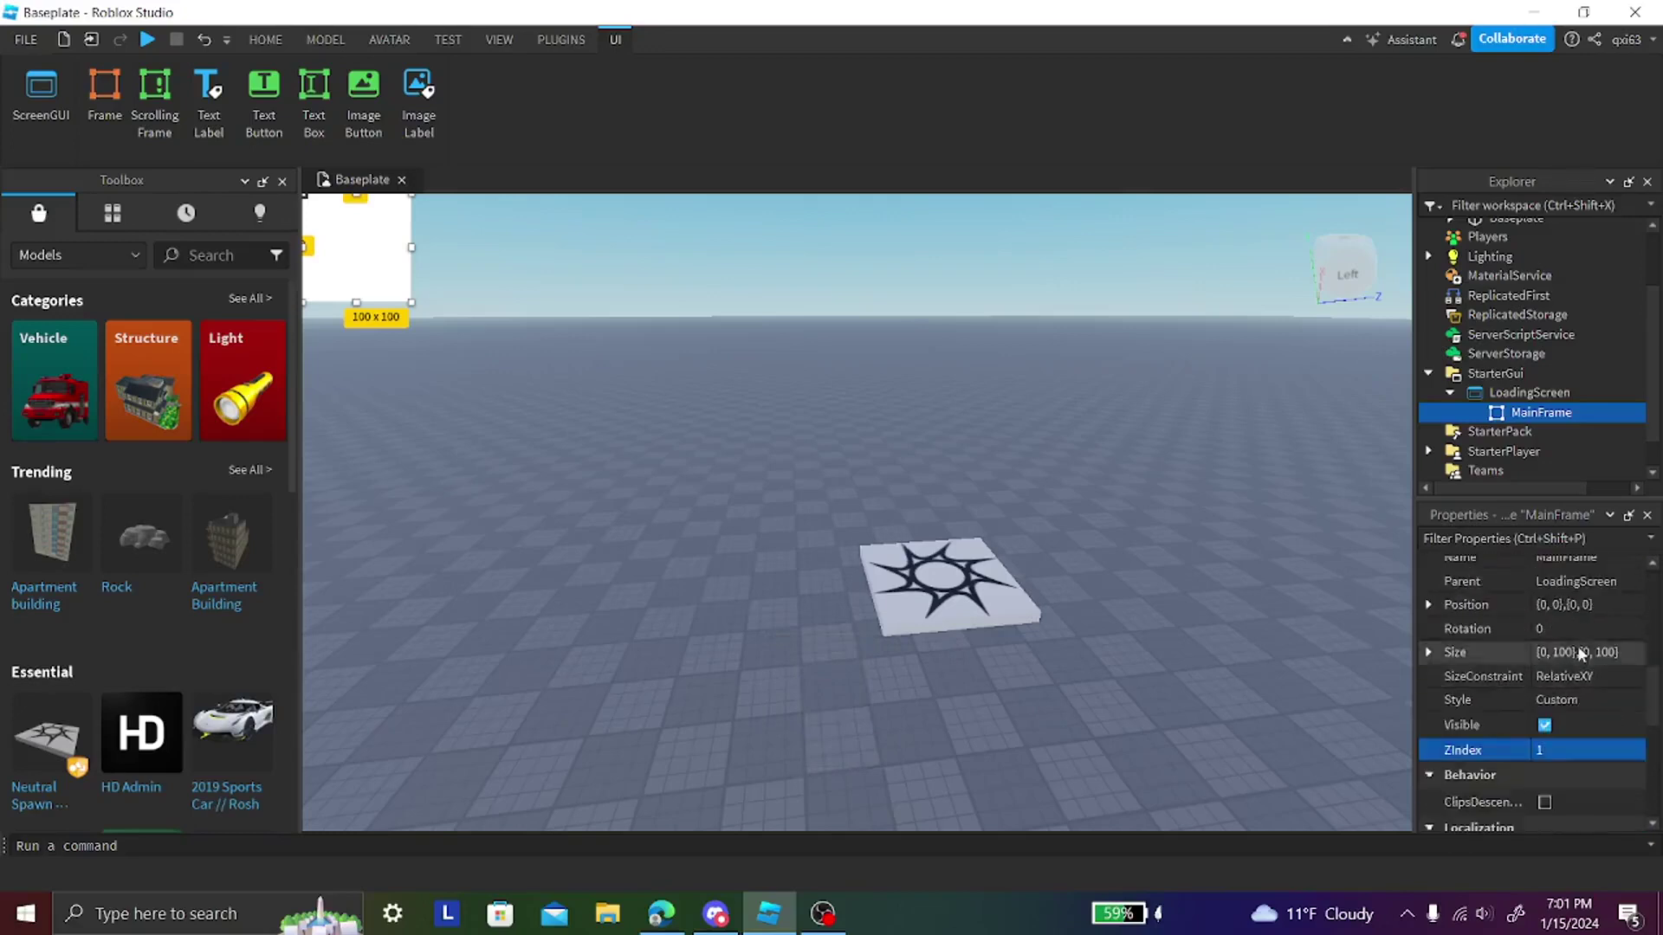
{"action": "left_click", "coordinate": [1580, 653]}
{"action": "type", "text": "1, "}
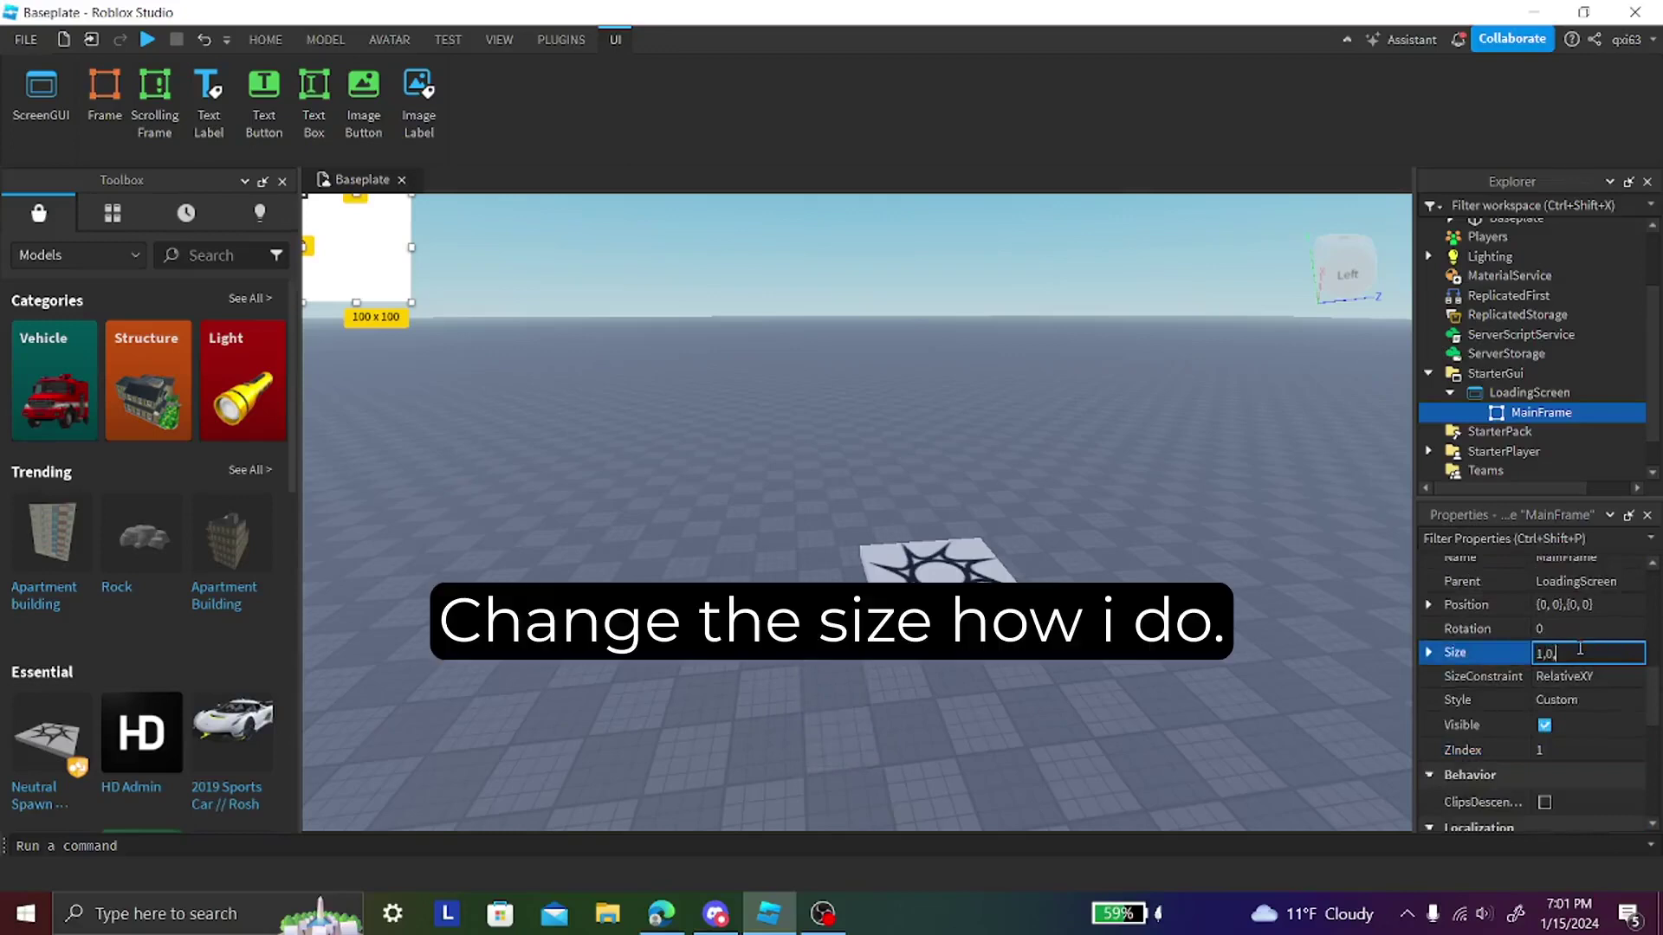
{"action": "type", "text": "0},{1, 0"}
{"action": "key", "text": "Return"}
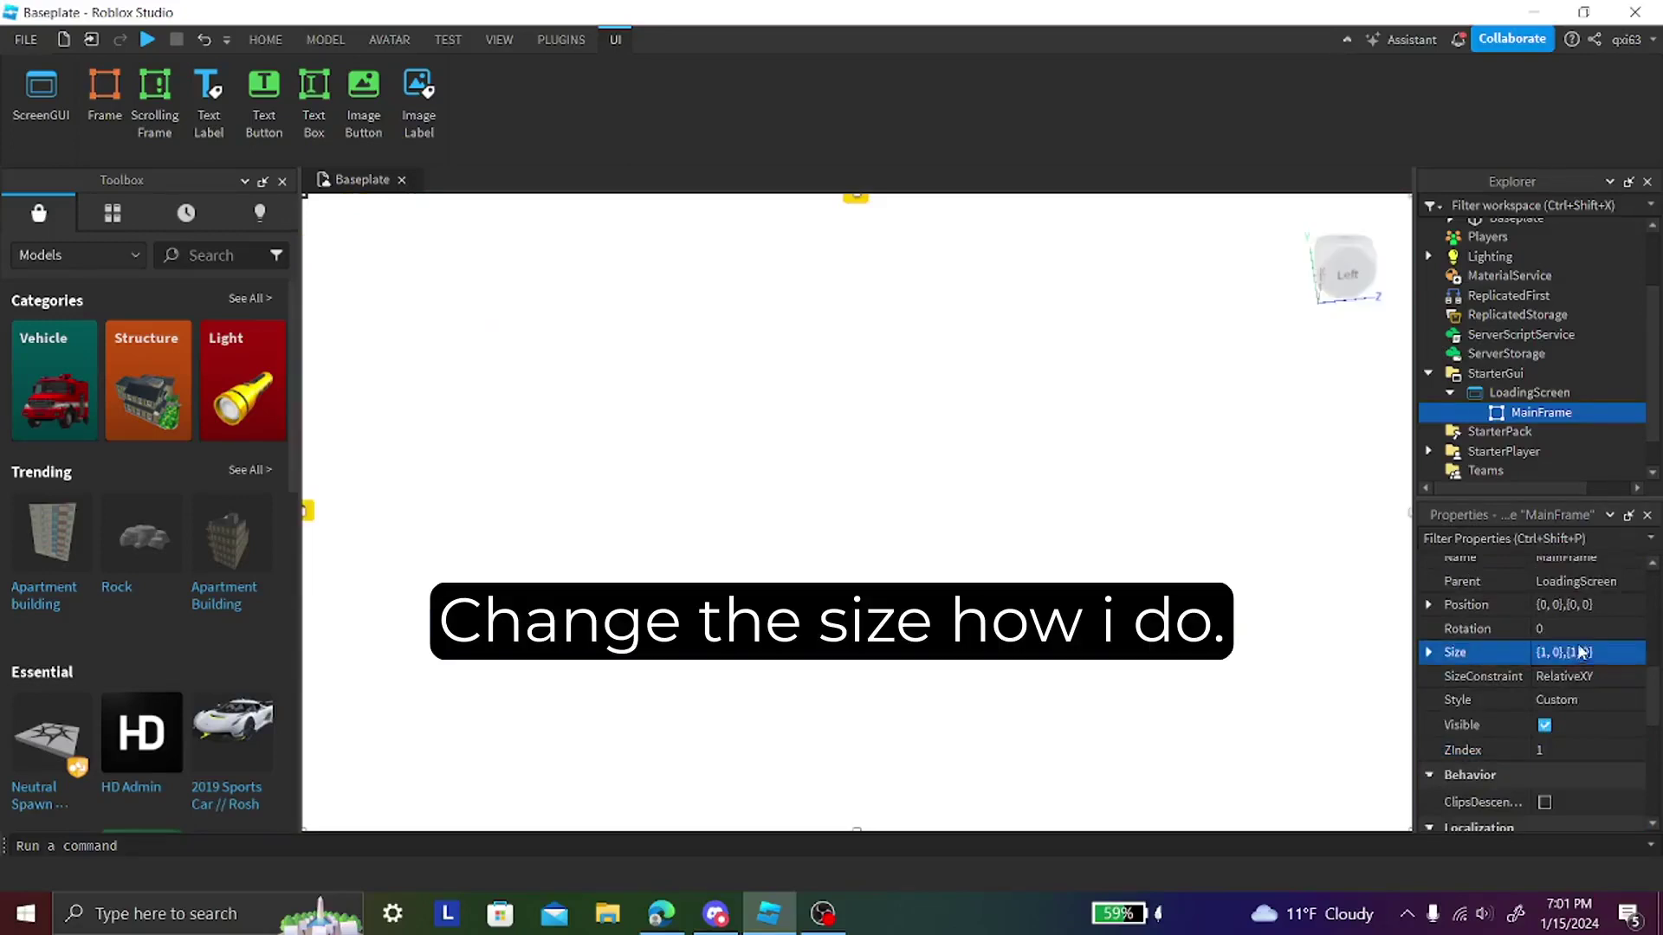
- Make MainFrame fully see-through by setting its background transparency to 1
{"action": "scroll", "coordinate": [1580, 653], "scroll_direction": "up", "scroll_amount": 4}
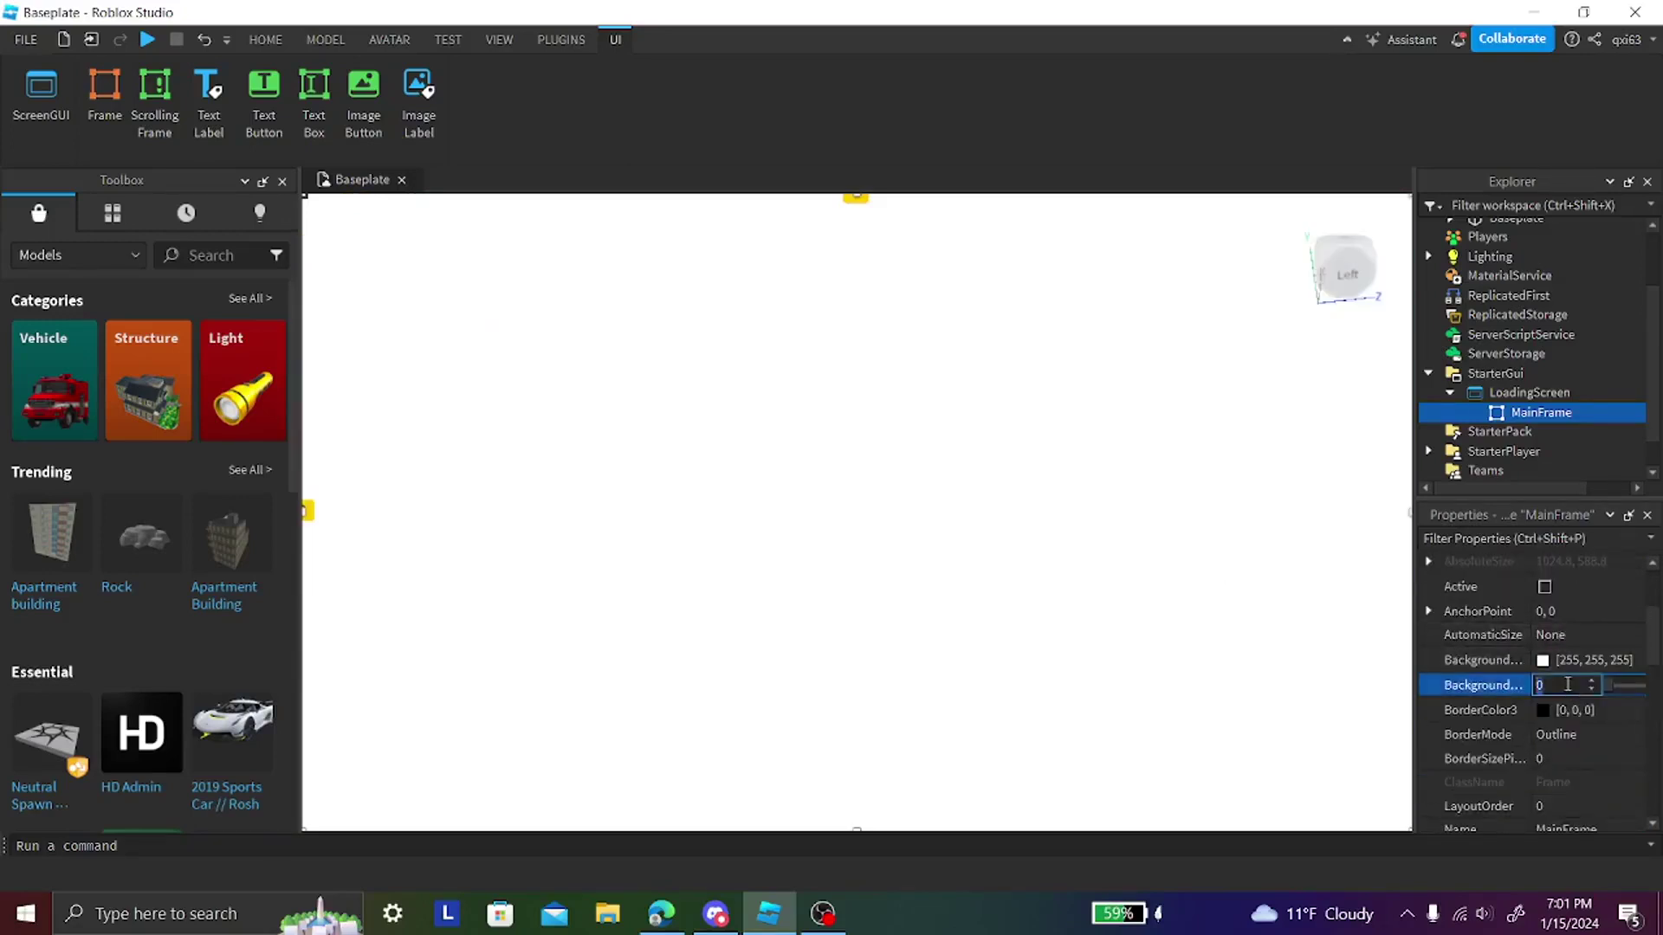
{"action": "type", "text": "1"}
{"action": "key", "text": "Return"}
{"action": "right_click_drag", "start_coordinate": [1285, 594], "coordinate": [1340, 508]}
- Insert a TextButton into MainFrame and add a UICorner to the button
{"action": "left_click", "coordinate": [1588, 413]}
{"action": "left_click", "coordinate": [1473, 479]}
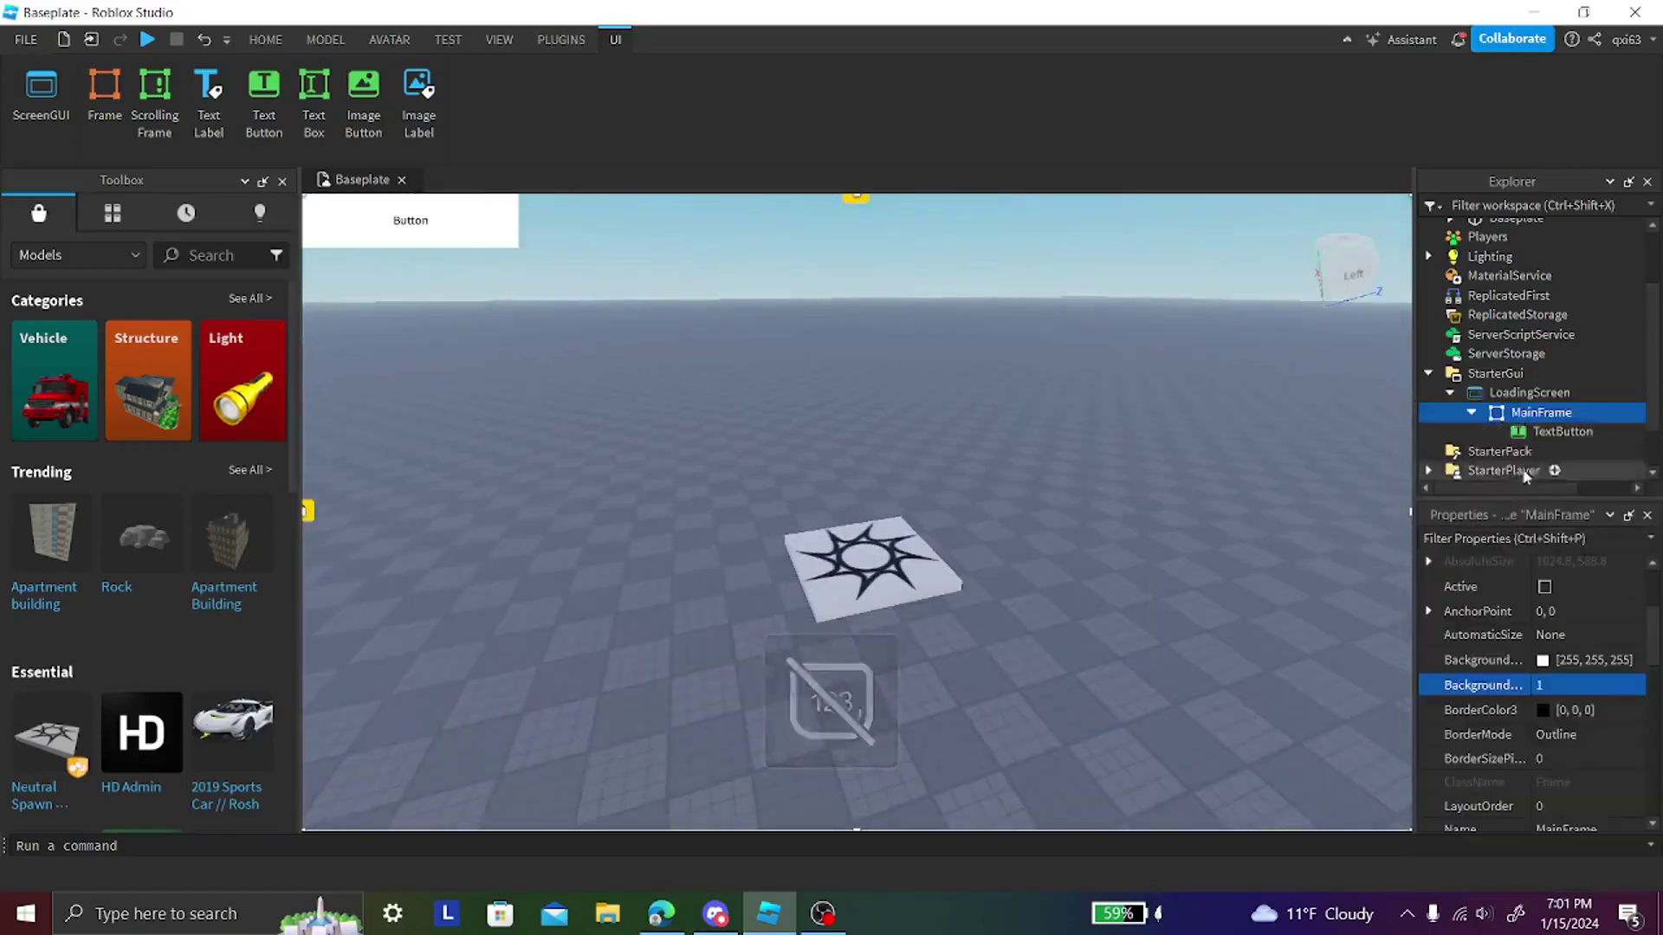
{"action": "left_click", "coordinate": [1602, 431]}
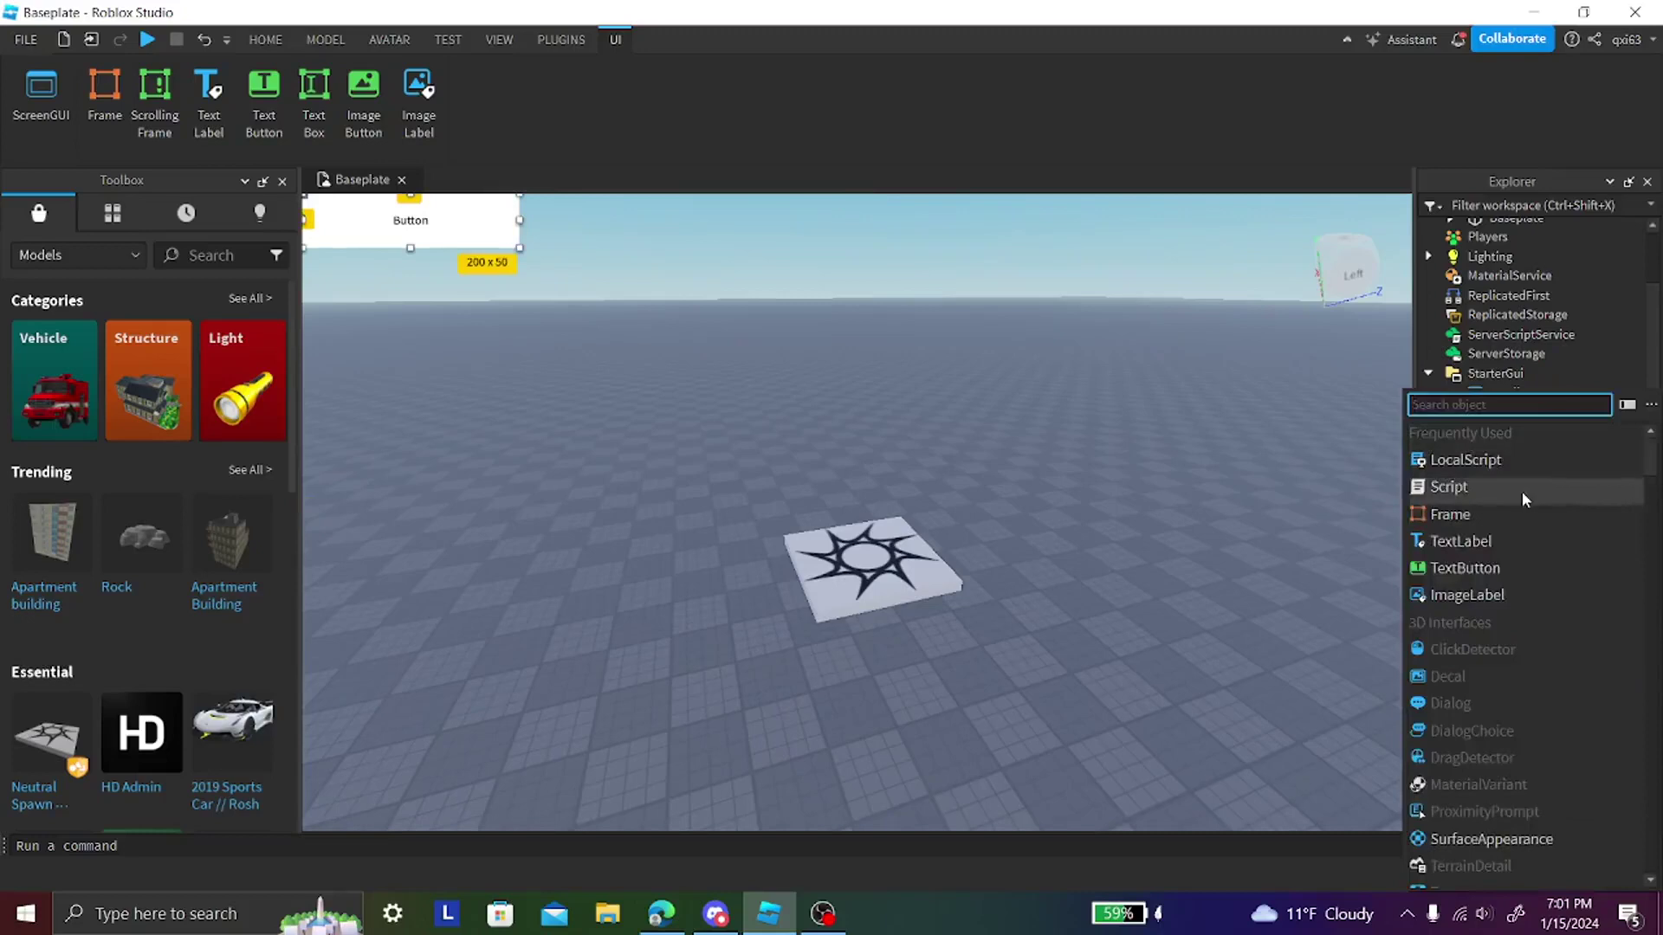
{"action": "type", "text": "ui"}
{"action": "left_click", "coordinate": [1590, 464]}
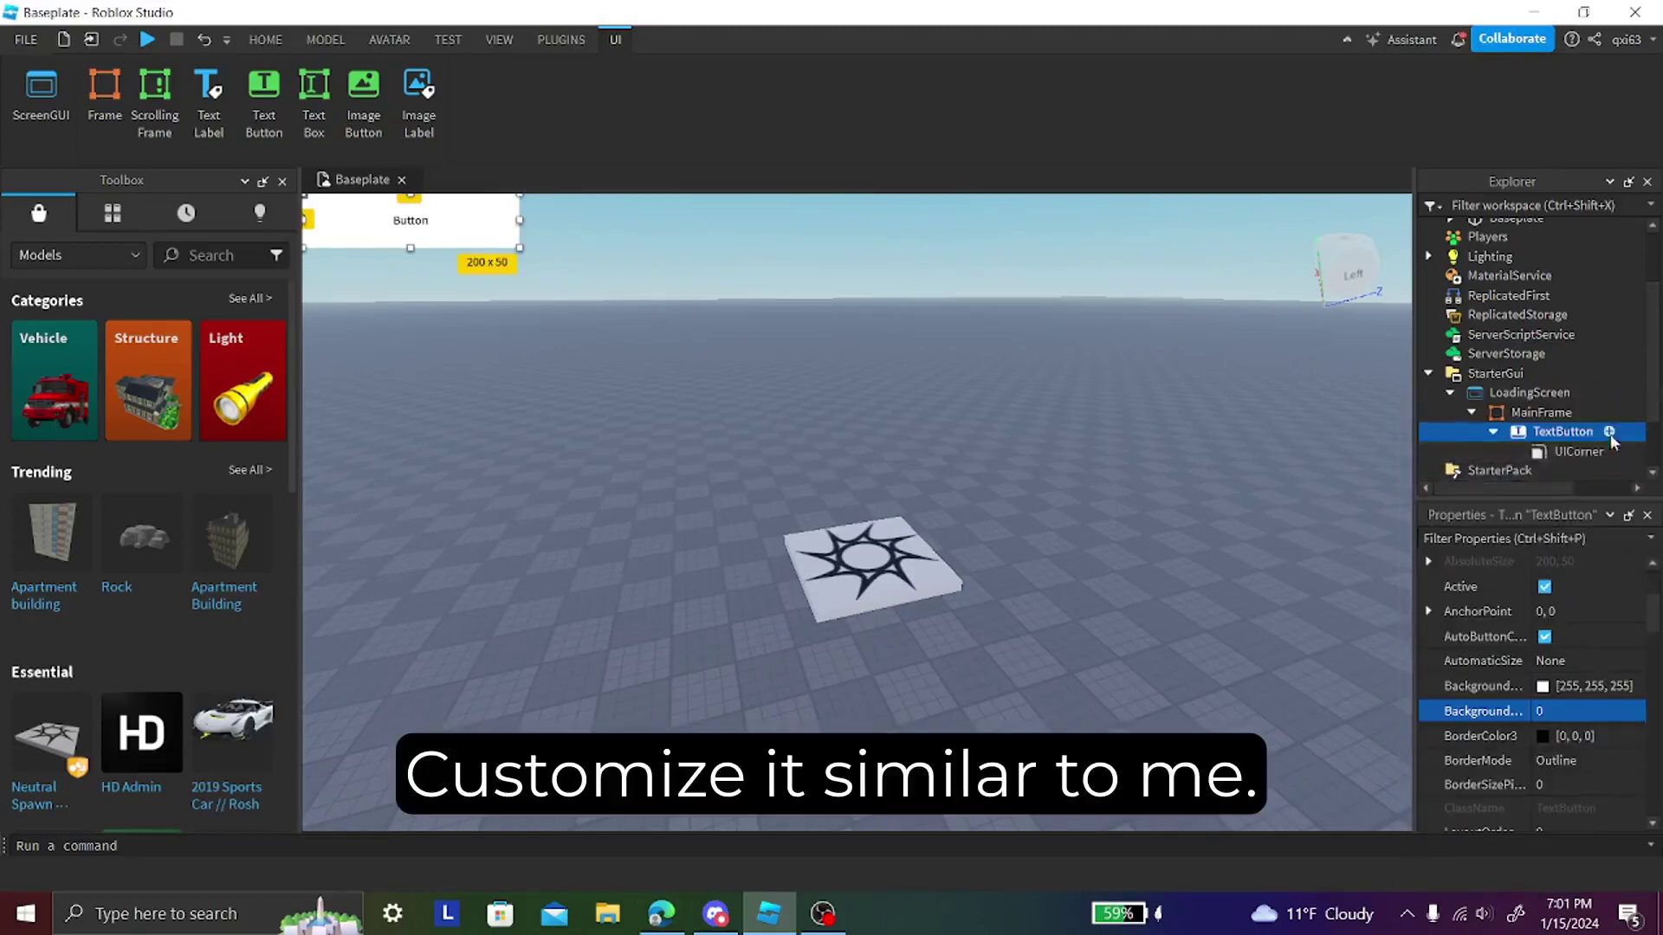
- Add a UIGradient and a UIStroke to the TextButton
{"action": "left_click", "coordinate": [1609, 431]}
{"action": "type", "text": "ui"}
{"action": "left_click", "coordinate": [1509, 487]}
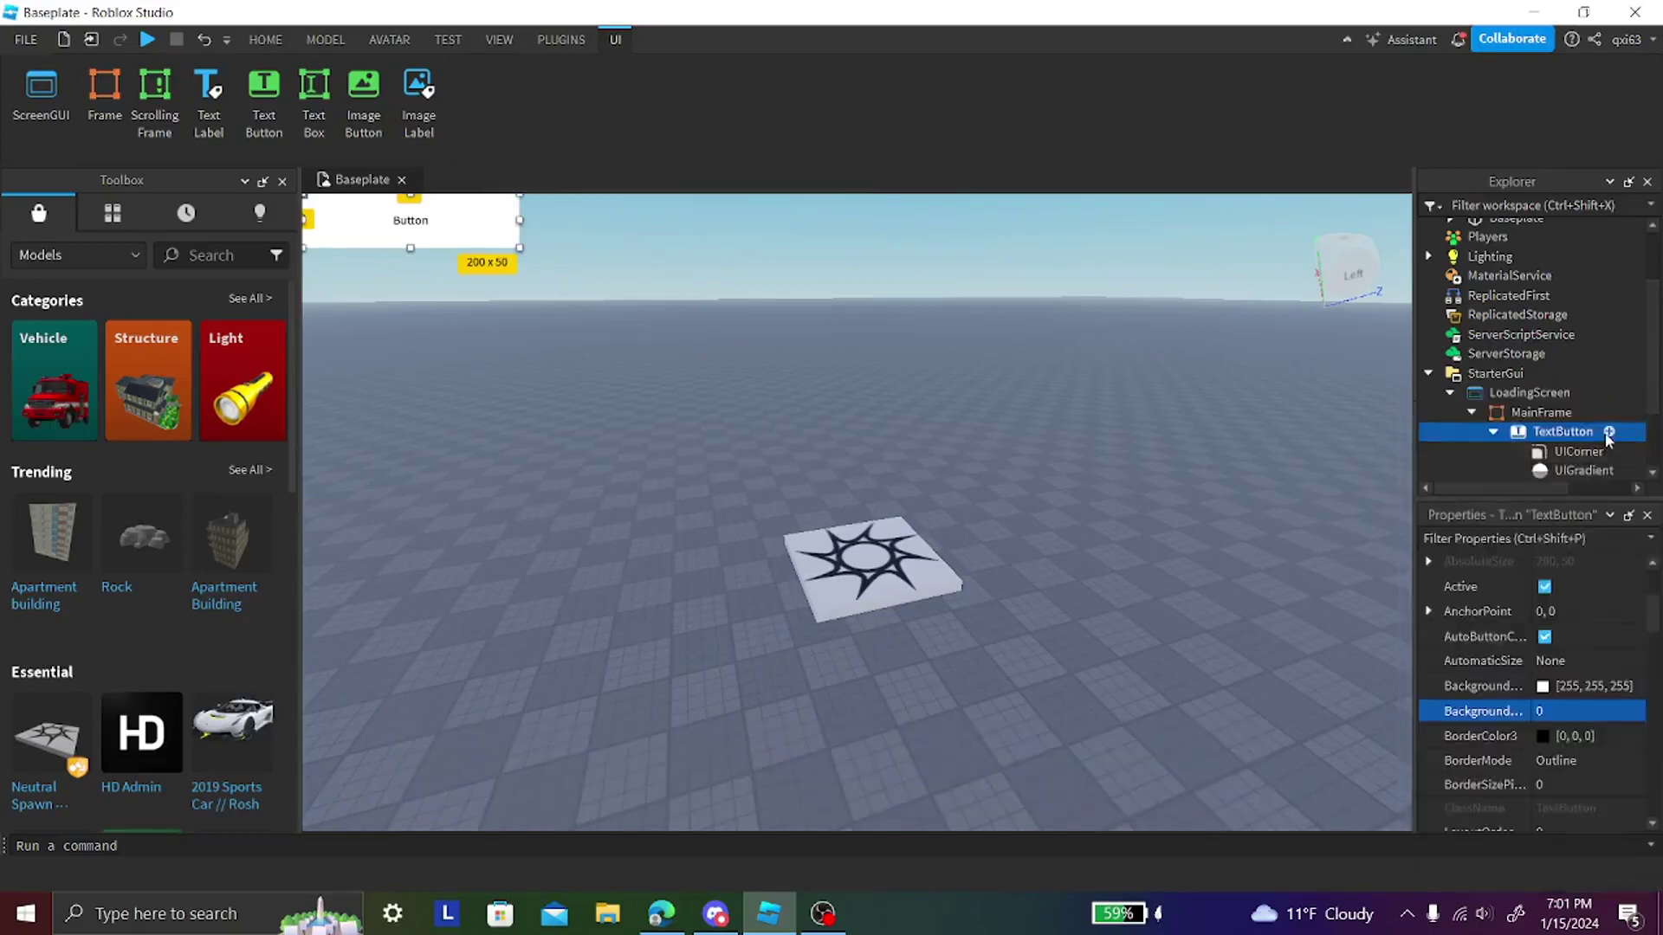
{"action": "left_click", "coordinate": [1608, 431]}
{"action": "type", "text": "ui"}
{"action": "left_click", "coordinate": [1509, 542]}
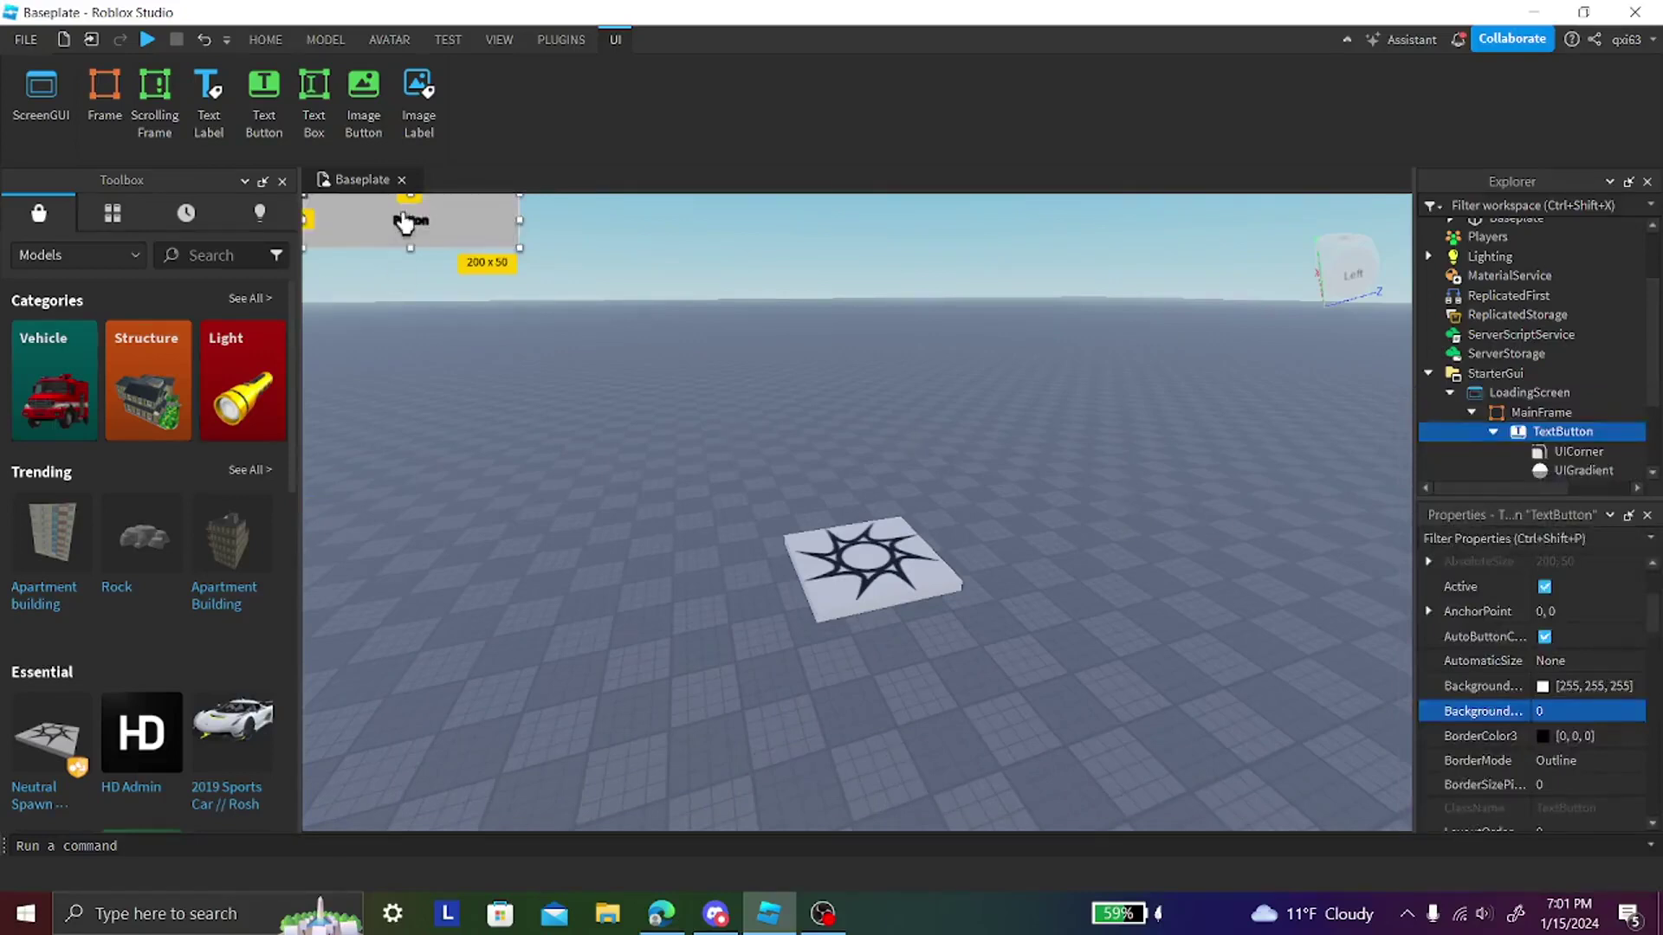
- Move the TextButton to the lower centre of the screen and enlarge it to about 493 x 118
{"action": "left_click_drag", "start_coordinate": [437, 229], "coordinate": [872, 698]}
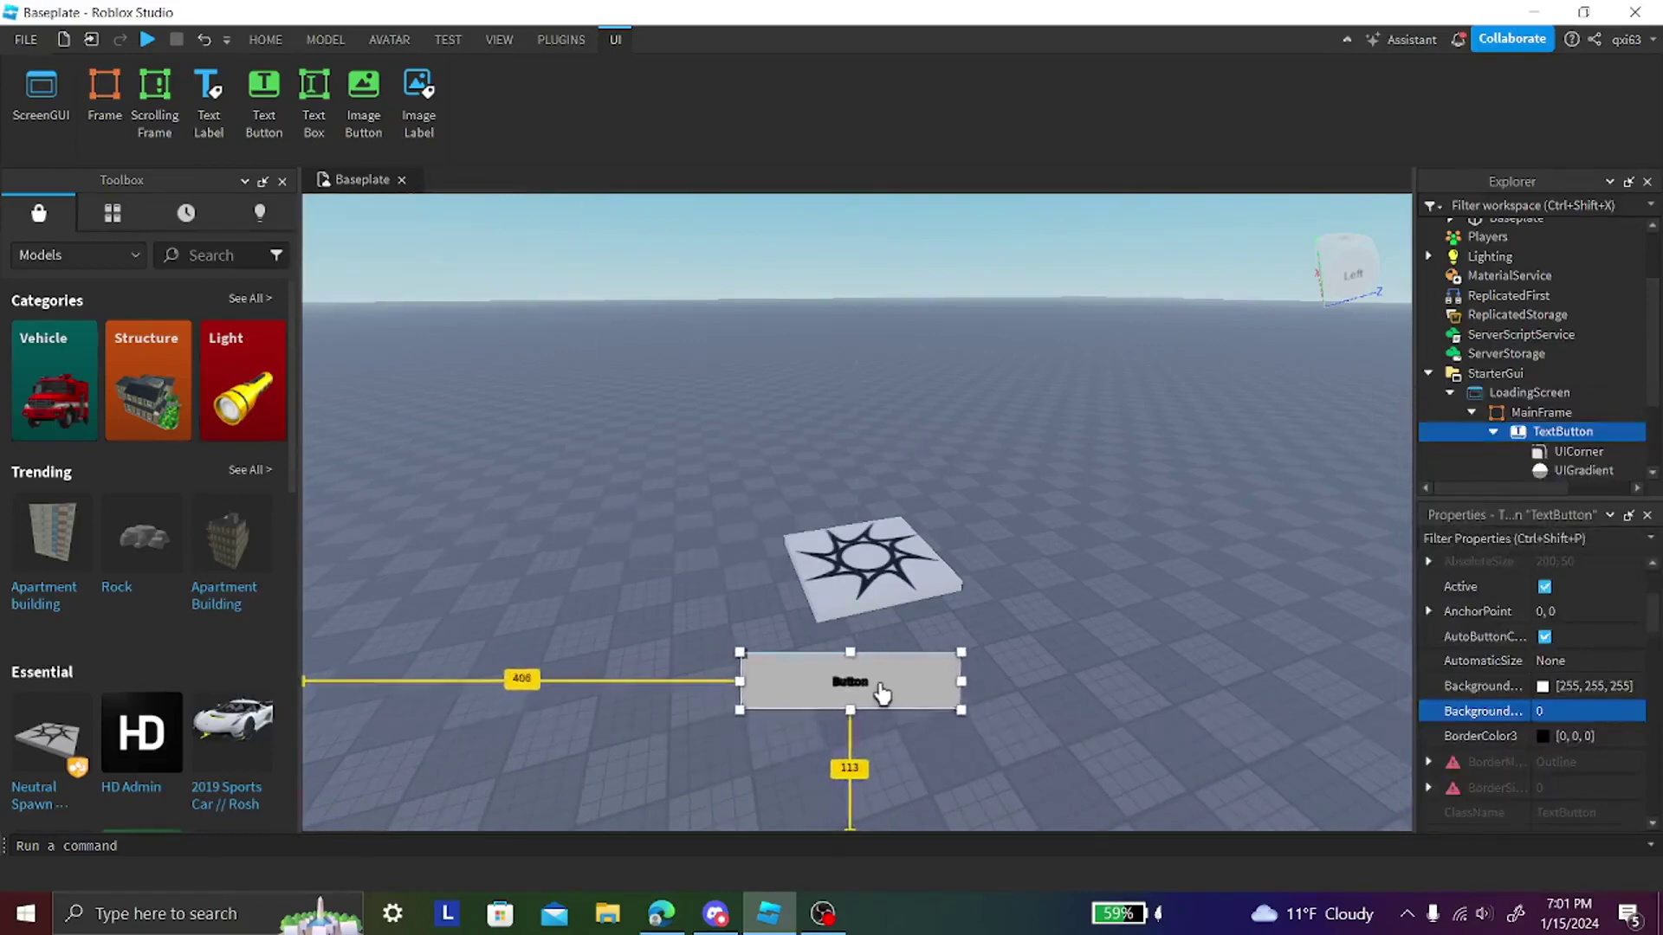
{"action": "left_click_drag", "start_coordinate": [749, 656], "coordinate": [482, 569]}
{"action": "left_click_drag", "start_coordinate": [768, 689], "coordinate": [901, 715]}
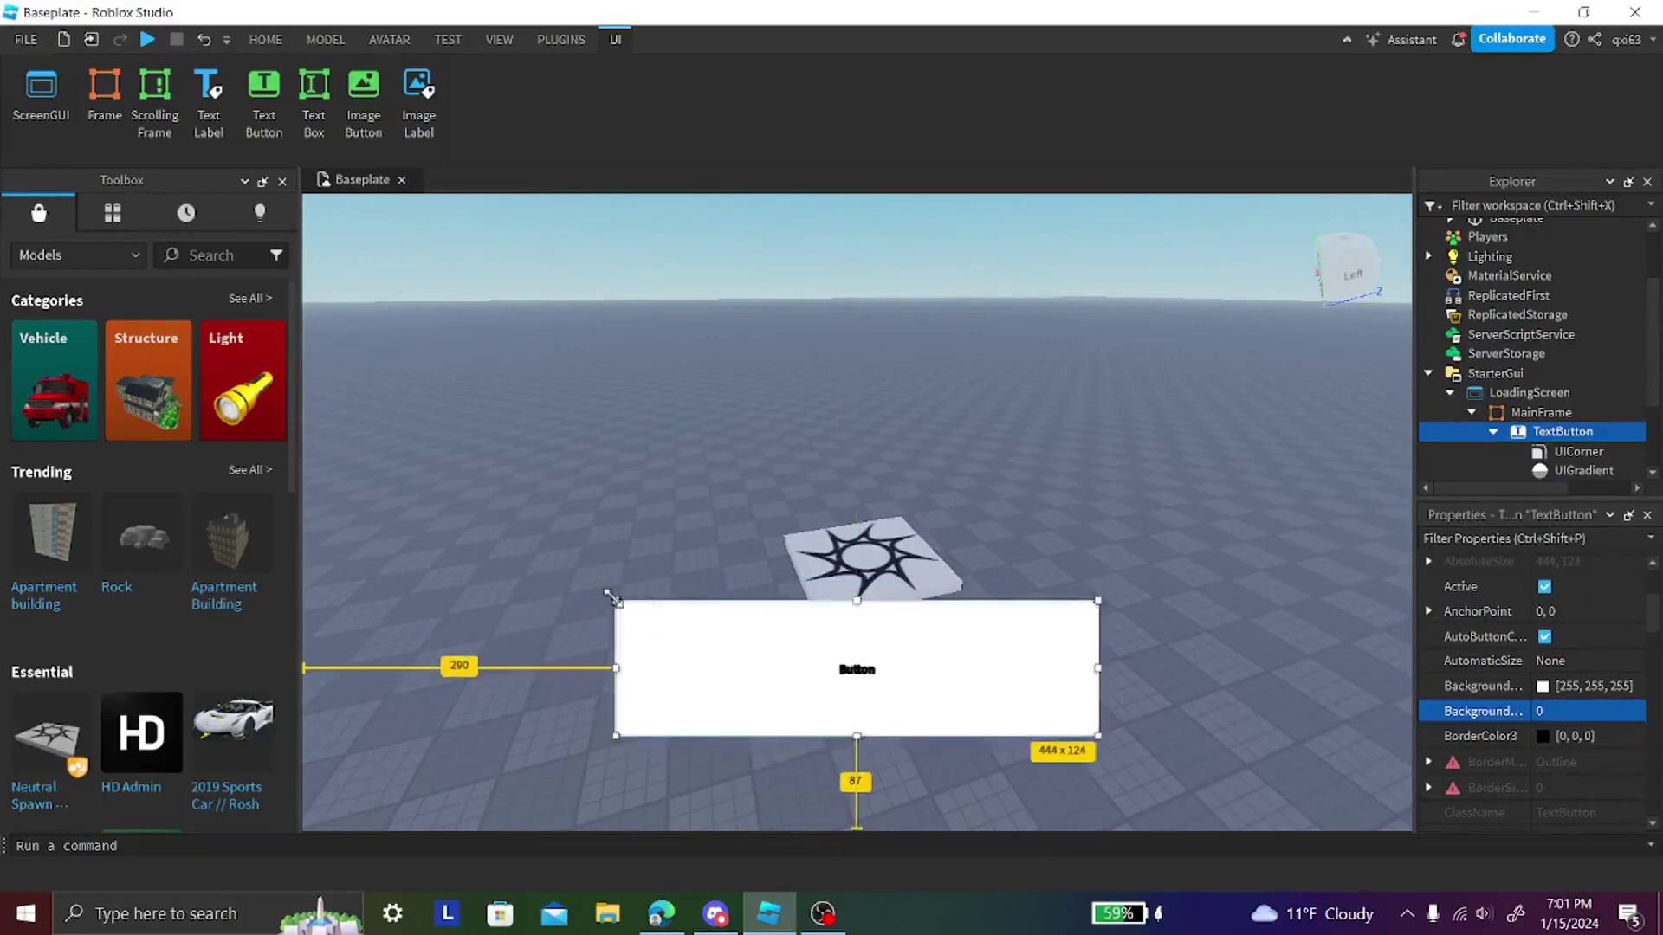
{"action": "left_click_drag", "start_coordinate": [613, 595], "coordinate": [563, 579]}
{"action": "left_click_drag", "start_coordinate": [831, 579], "coordinate": [832, 608]}
{"action": "left_click_drag", "start_coordinate": [862, 676], "coordinate": [887, 670]}
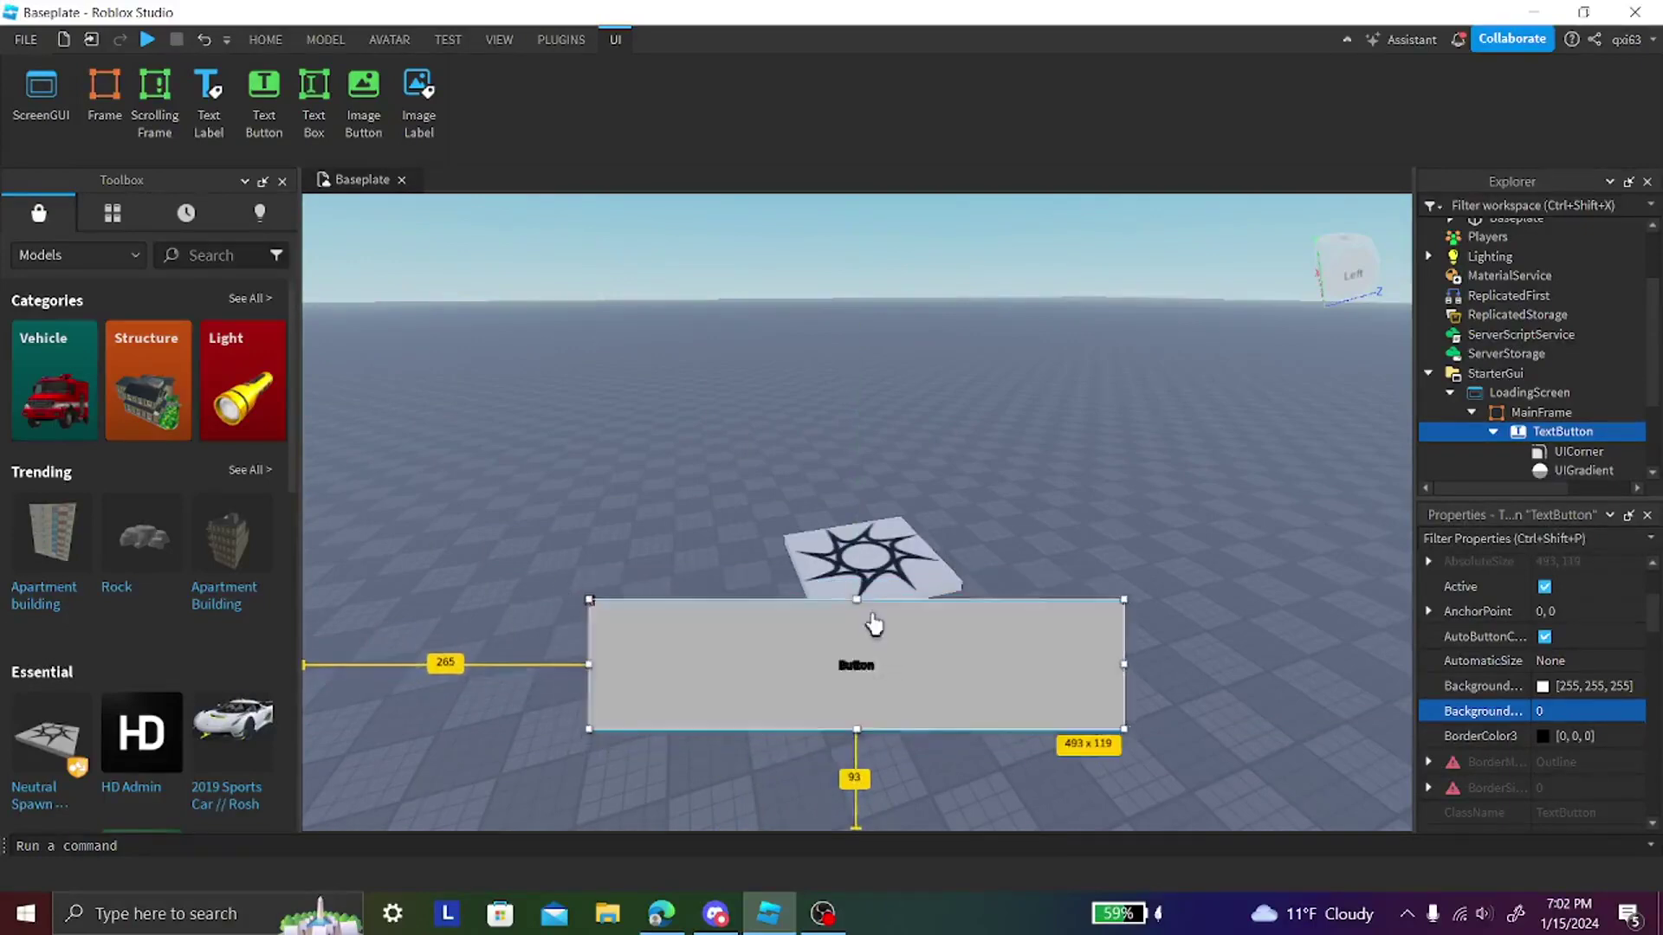
{"action": "left_click_drag", "start_coordinate": [856, 601], "coordinate": [855, 599]}
{"action": "left_click", "coordinate": [950, 531]}
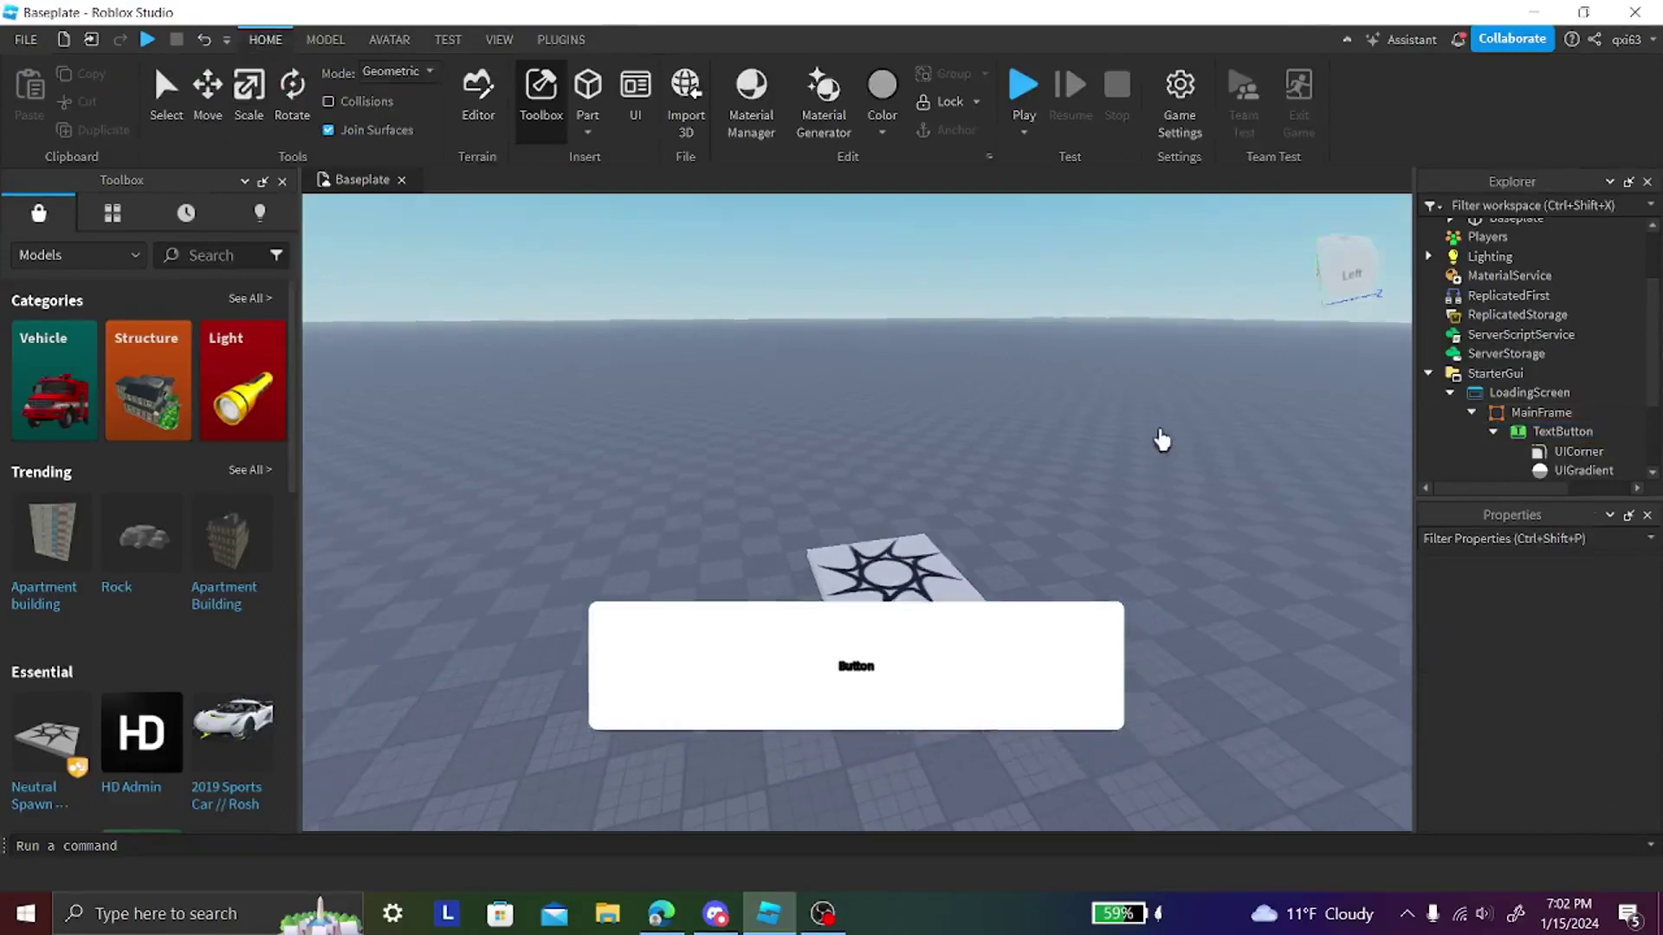
- Set the UICorner's CornerRadius to 1, 0 to fully round the button's ends
{"action": "left_click", "coordinate": [1578, 451]}
{"action": "left_click", "coordinate": [1575, 593]}
{"action": "type", "text": "1"}
{"action": "key", "text": "Return"}
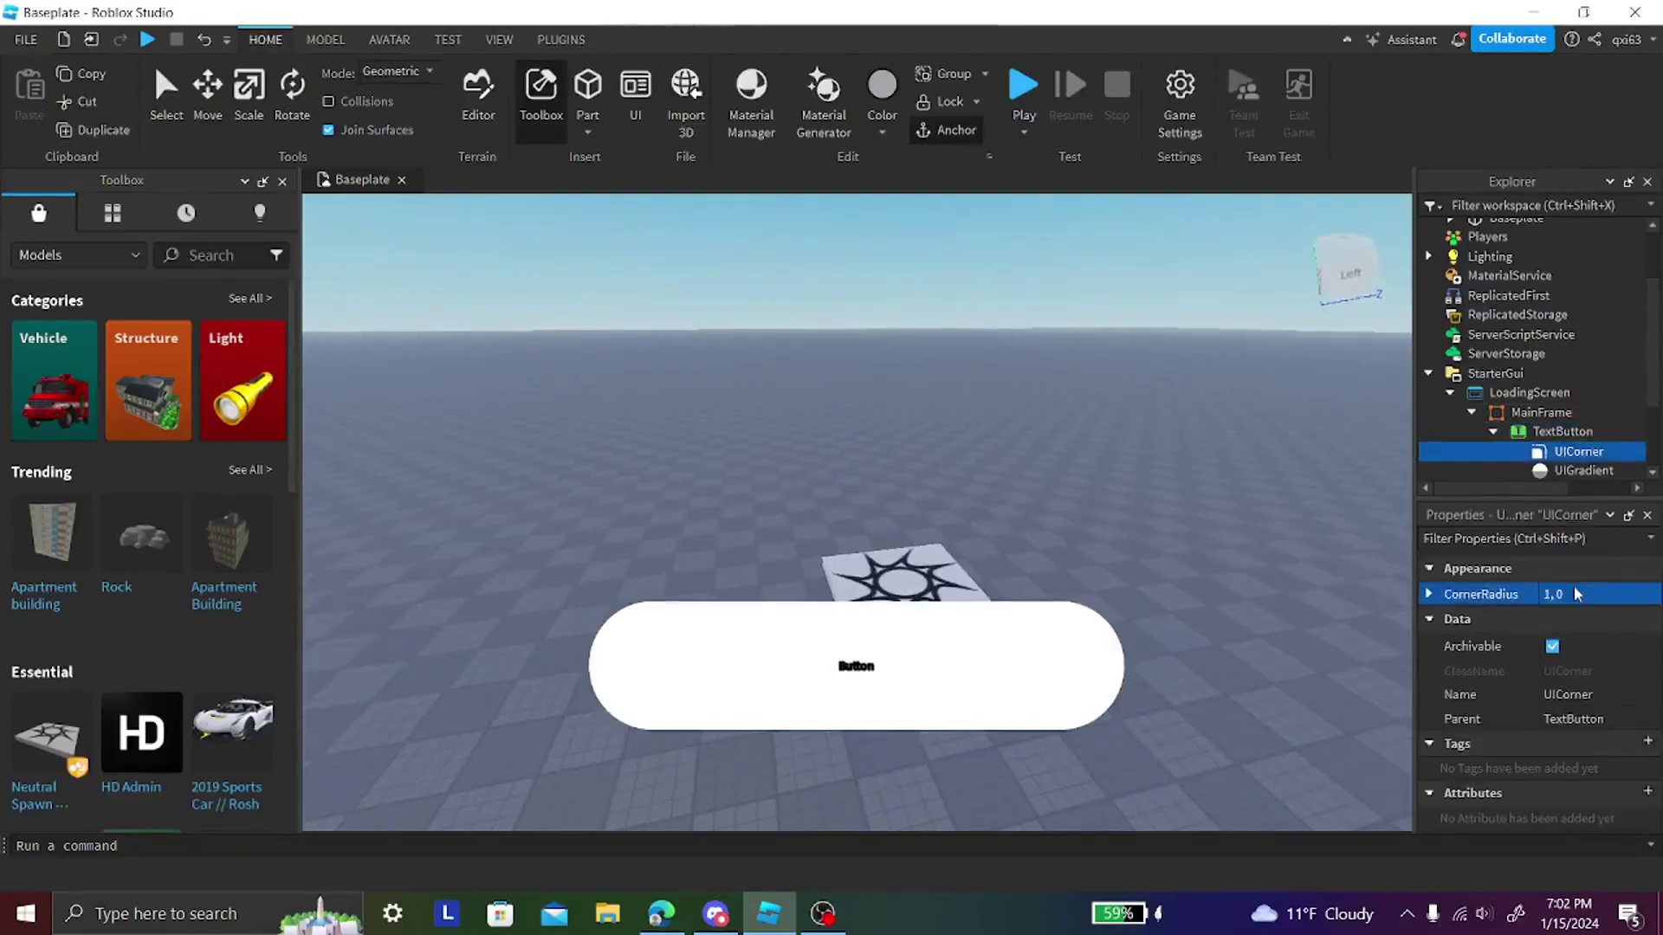
- Change the UIStroke's apply mode so it outlines the button's border instead of its text
{"action": "scroll", "coordinate": [1578, 482], "scroll_direction": "down", "scroll_amount": 3}
{"action": "left_click", "coordinate": [1578, 434]}
{"action": "left_click", "coordinate": [1635, 598]}
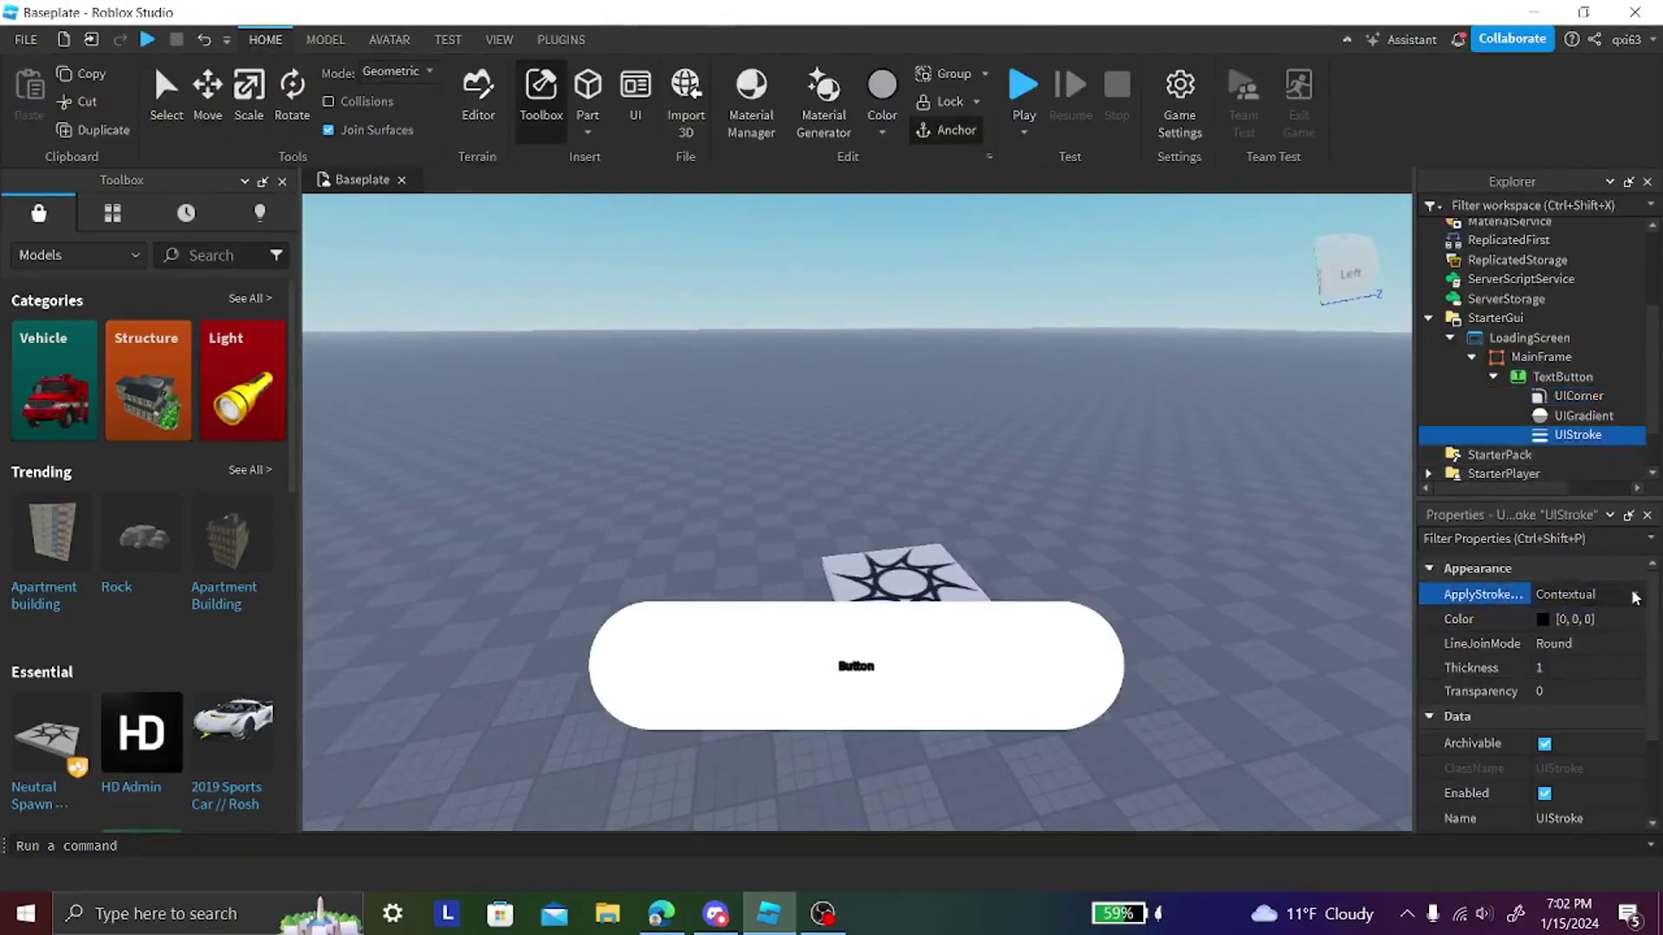
{"action": "left_click", "coordinate": [1578, 619]}
{"action": "right_click_drag", "start_coordinate": [1199, 579], "coordinate": [1239, 576]}
- Set the UIGradient's color to the light blue 67, 152, 255
{"action": "left_click", "coordinate": [1555, 378]}
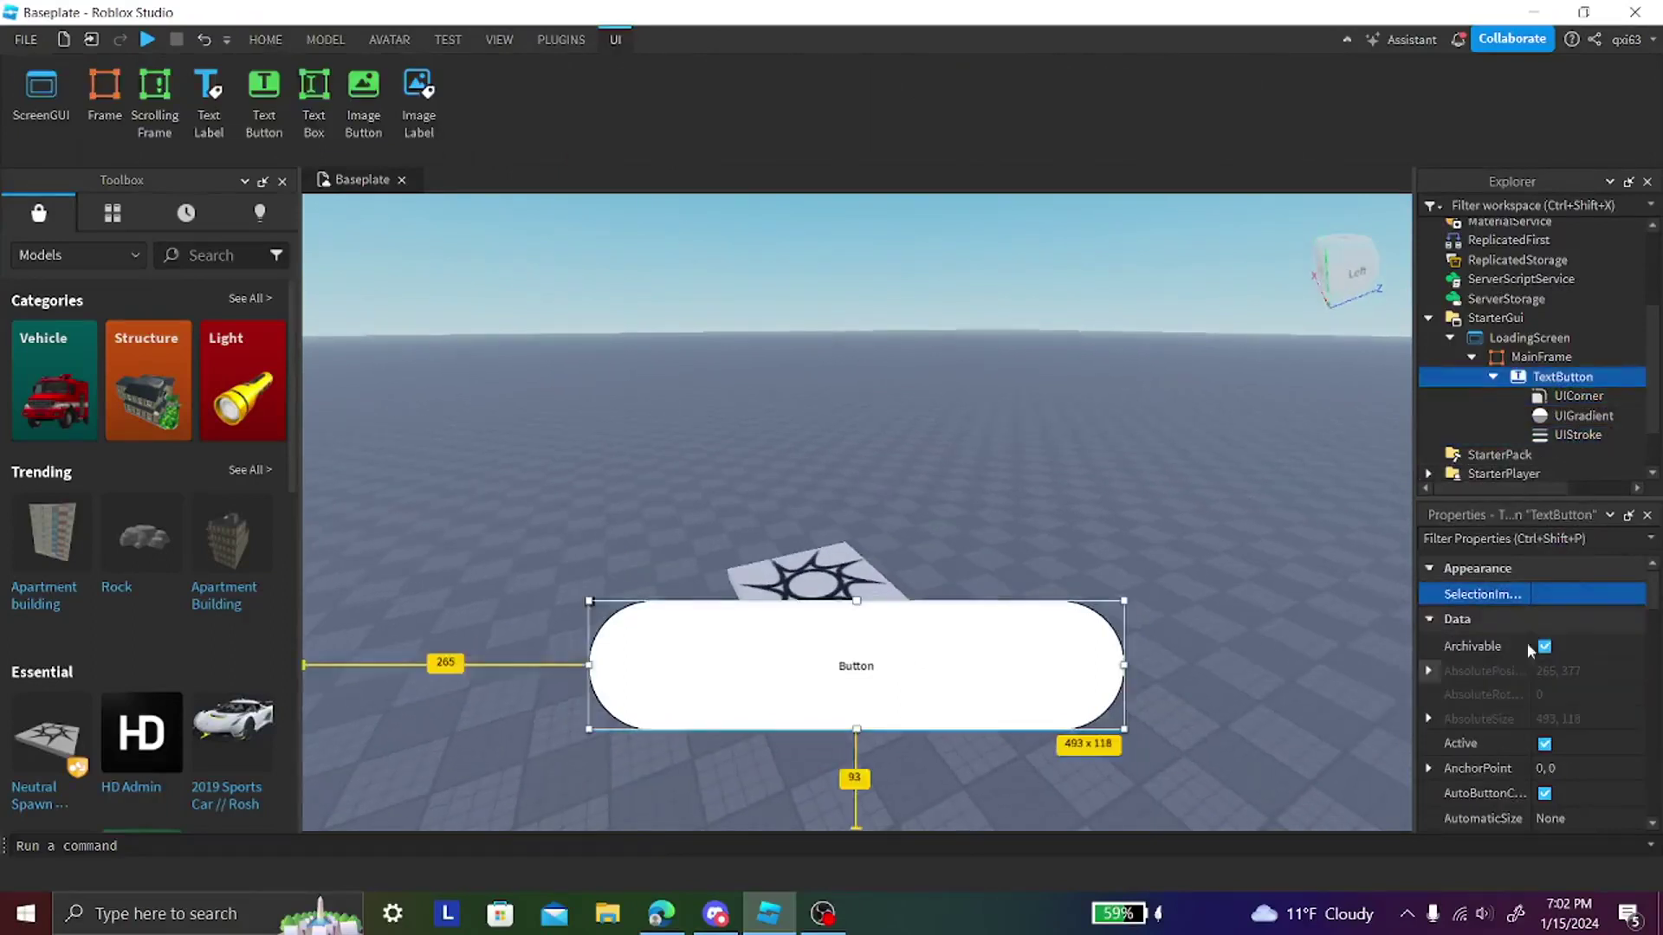
{"action": "left_click", "coordinate": [1578, 416]}
{"action": "left_click", "coordinate": [1542, 596]}
{"action": "left_click", "coordinate": [1542, 595]}
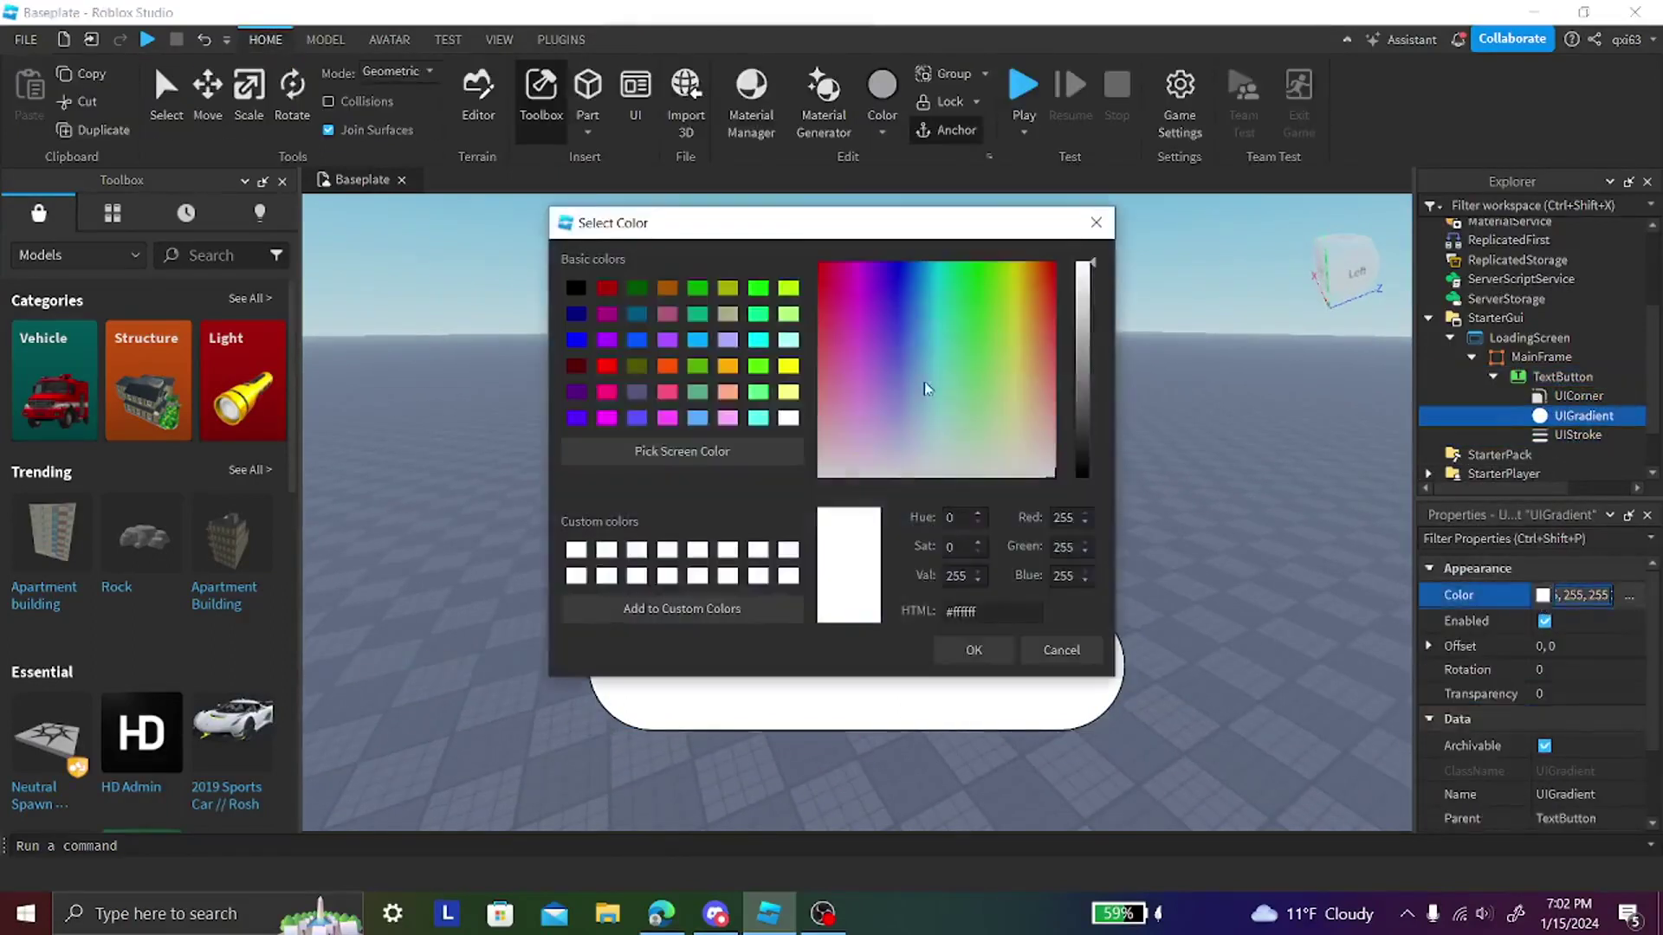
{"action": "left_click", "coordinate": [919, 310]}
{"action": "left_click", "coordinate": [915, 309]}
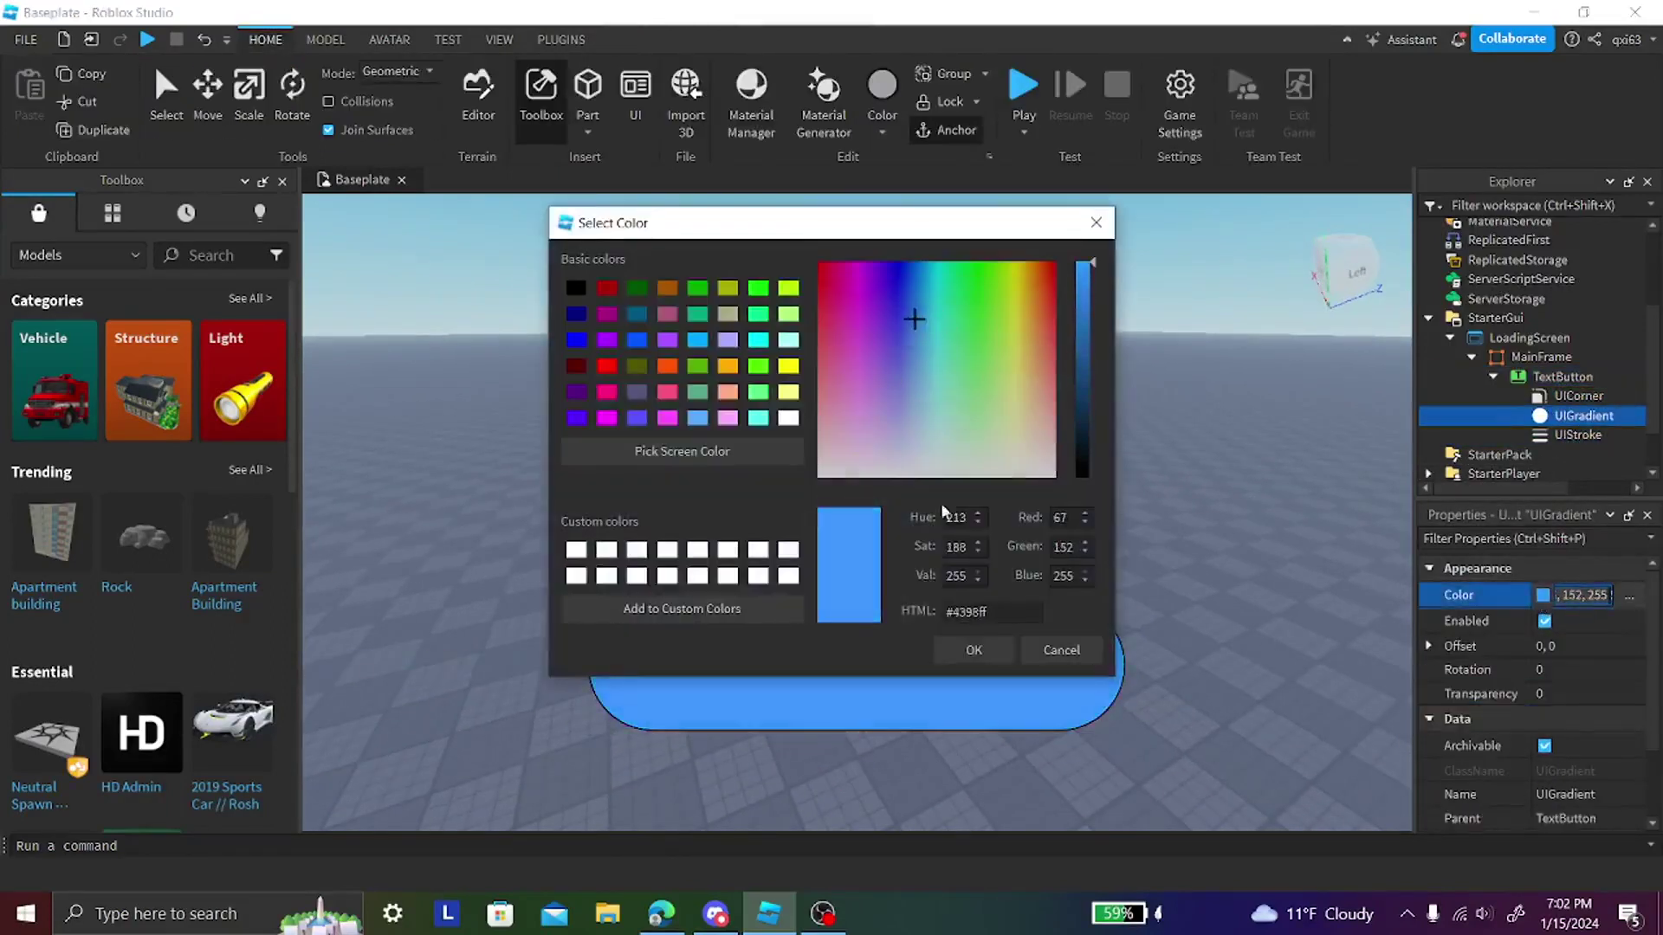
{"action": "left_click", "coordinate": [975, 650]}
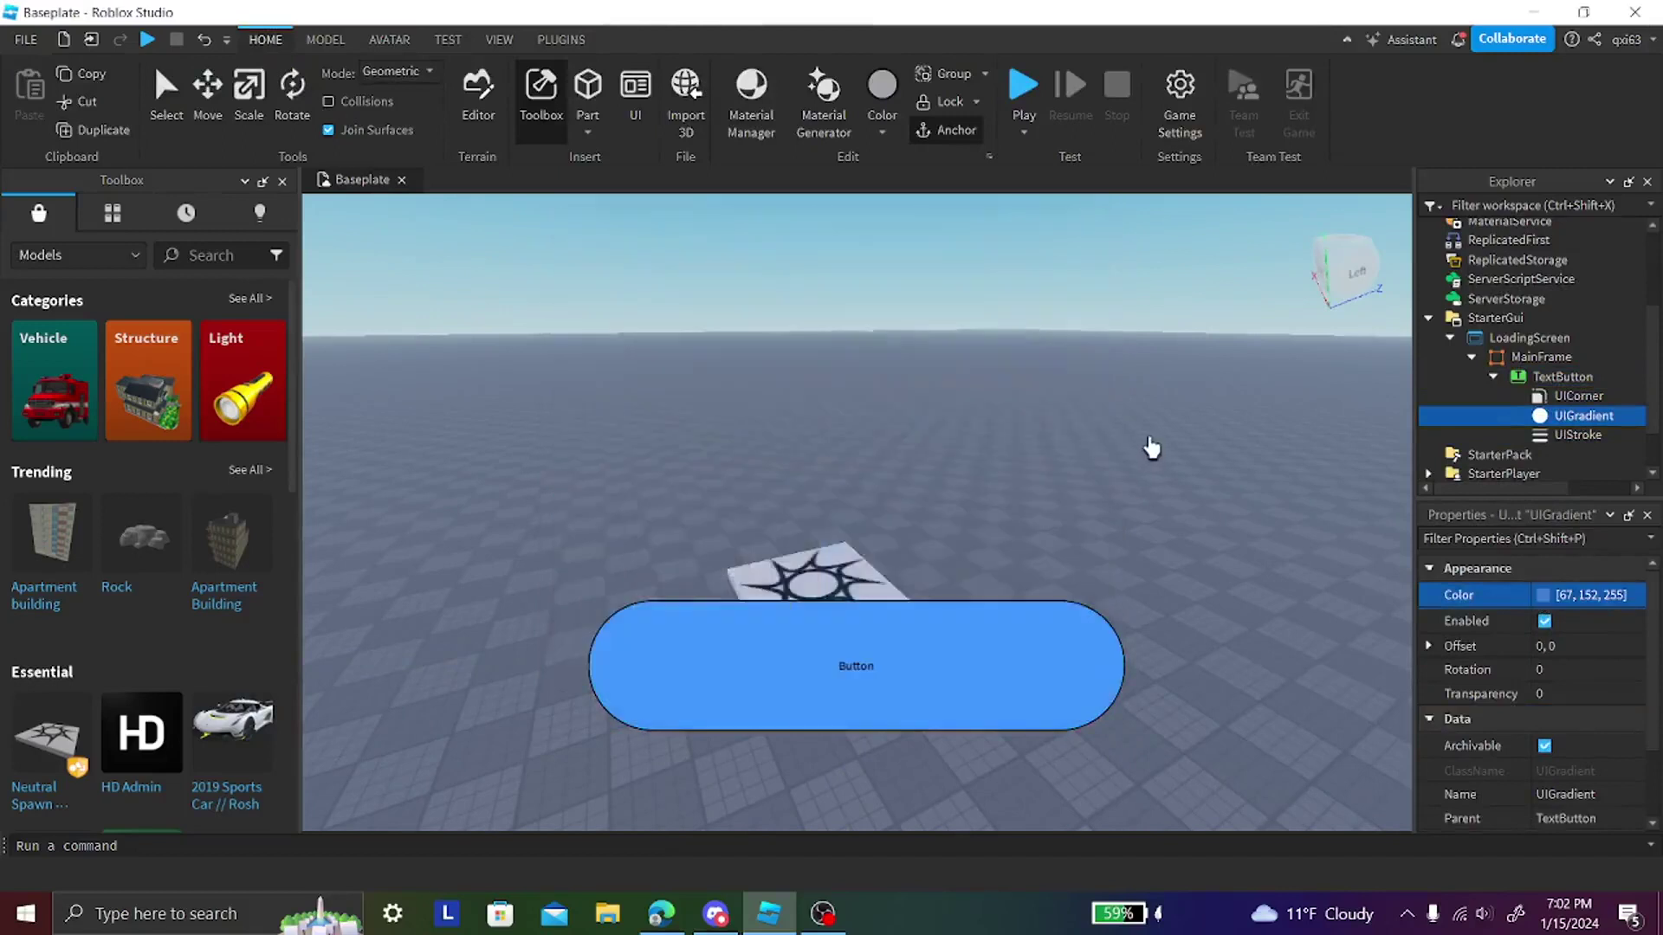
- Add a keypoint to the UIGradient's color sequence, give it a slightly darker blue and shift it toward the gradient's end
{"action": "left_click", "coordinate": [1616, 596]}
{"action": "left_click", "coordinate": [942, 506]}
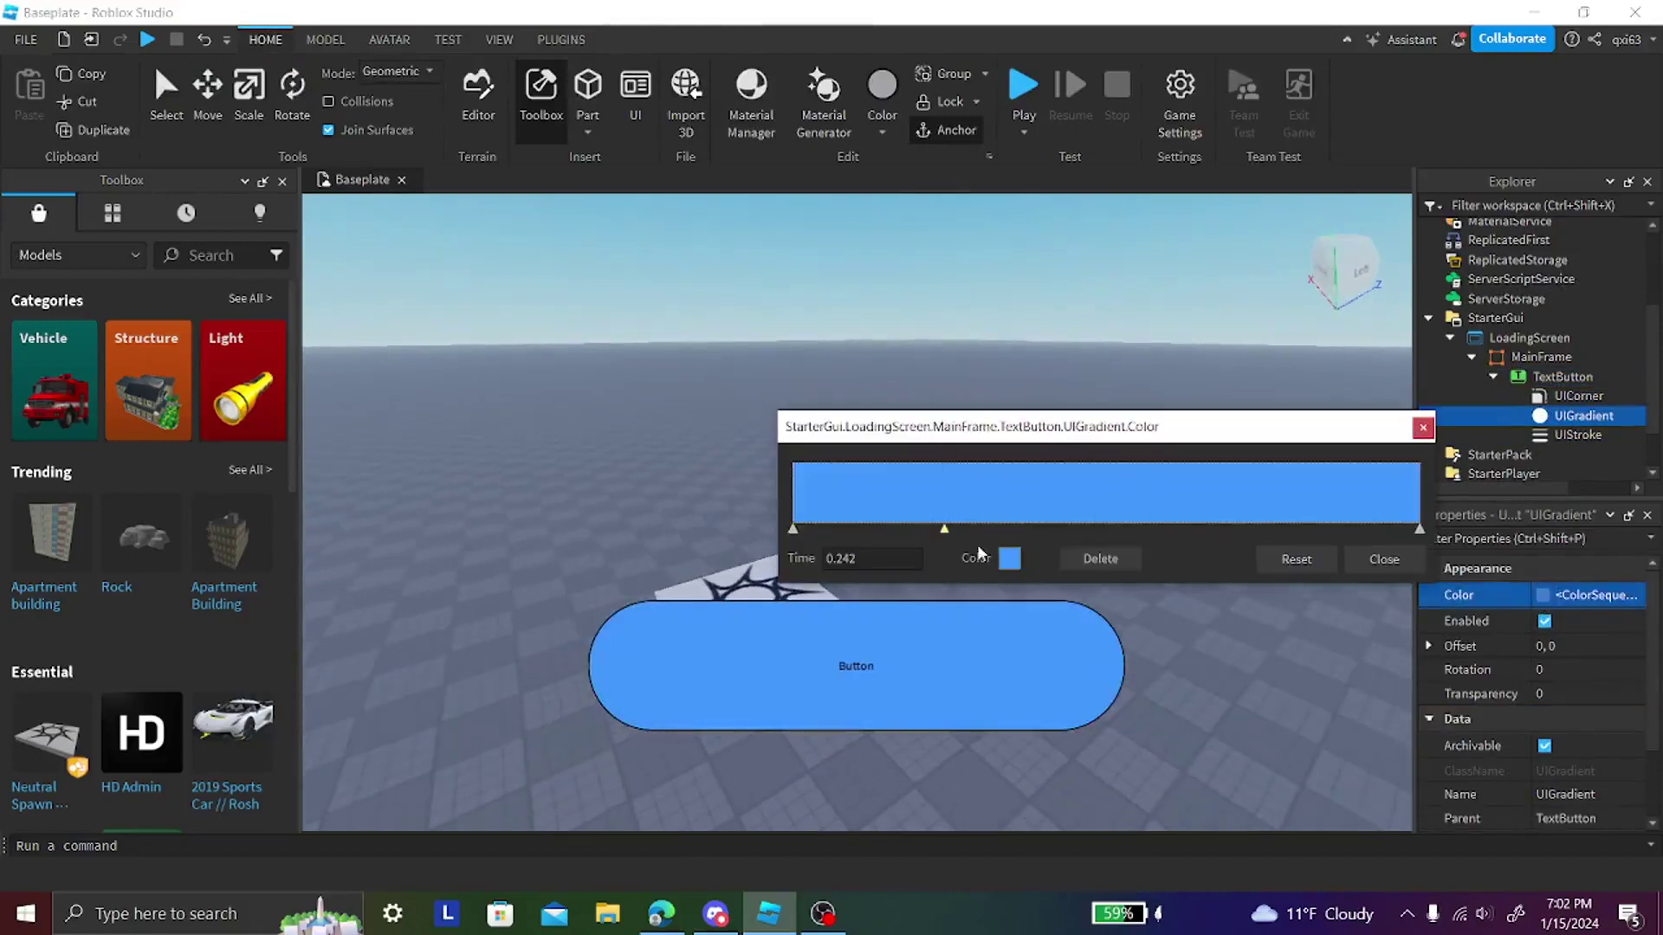
{"action": "left_click", "coordinate": [1010, 558]}
{"action": "left_click_drag", "start_coordinate": [1083, 319], "coordinate": [1084, 325]}
{"action": "left_click", "coordinate": [1212, 551]}
{"action": "left_click_drag", "start_coordinate": [947, 531], "coordinate": [1252, 511]}
{"action": "left_click_drag", "start_coordinate": [852, 242], "coordinate": [318, 156]}
{"action": "left_click", "coordinate": [563, 153]}
- Add another darker blue keypoint near the gradient's start and place the one near the end at time 0.831
{"action": "left_click_drag", "start_coordinate": [918, 428], "coordinate": [905, 336]}
{"action": "left_click", "coordinate": [980, 430]}
{"action": "left_click_drag", "start_coordinate": [980, 440], "coordinate": [789, 452]}
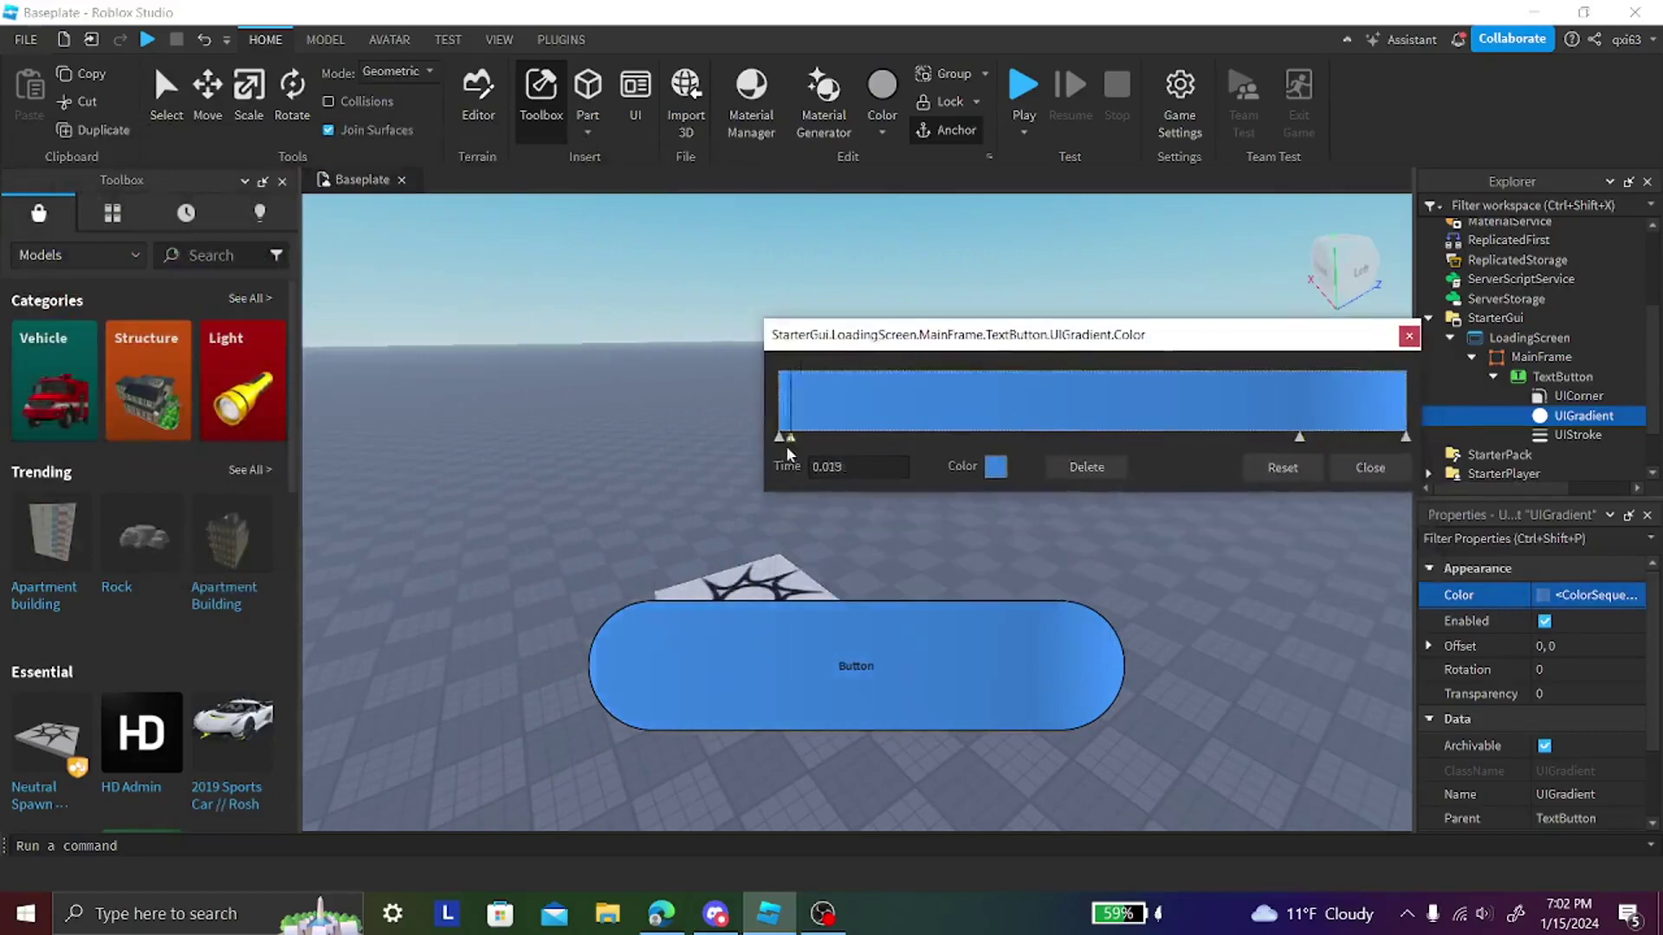
{"action": "left_click_drag", "start_coordinate": [1128, 418], "coordinate": [1303, 408]}
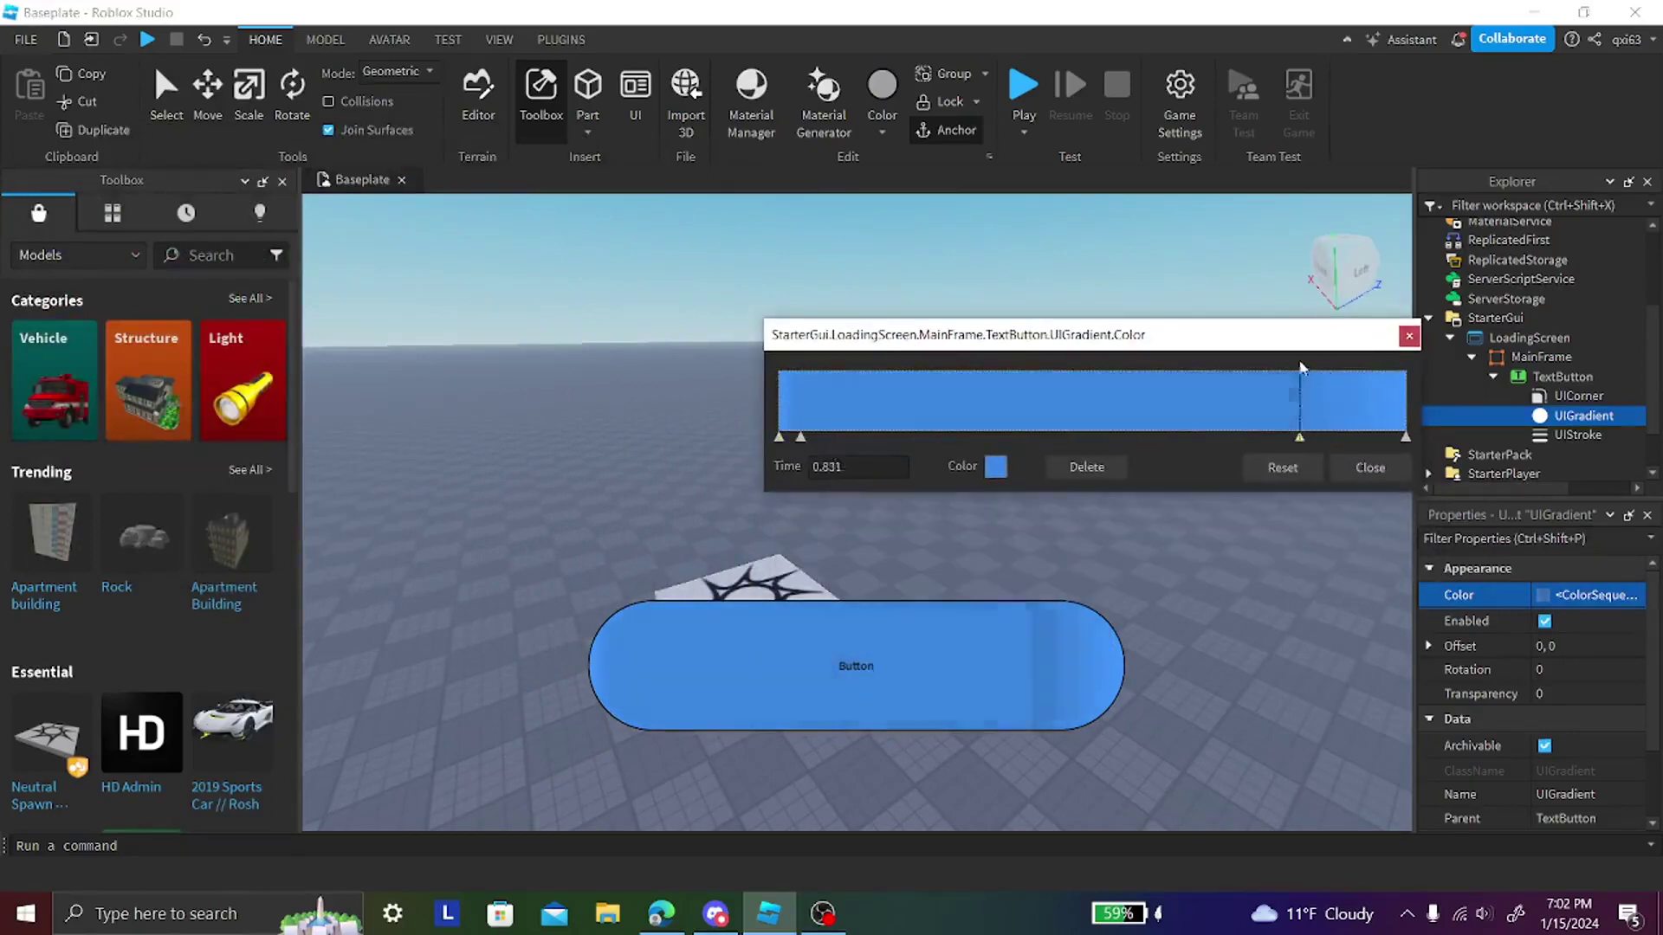
{"action": "left_click", "coordinate": [1370, 468]}
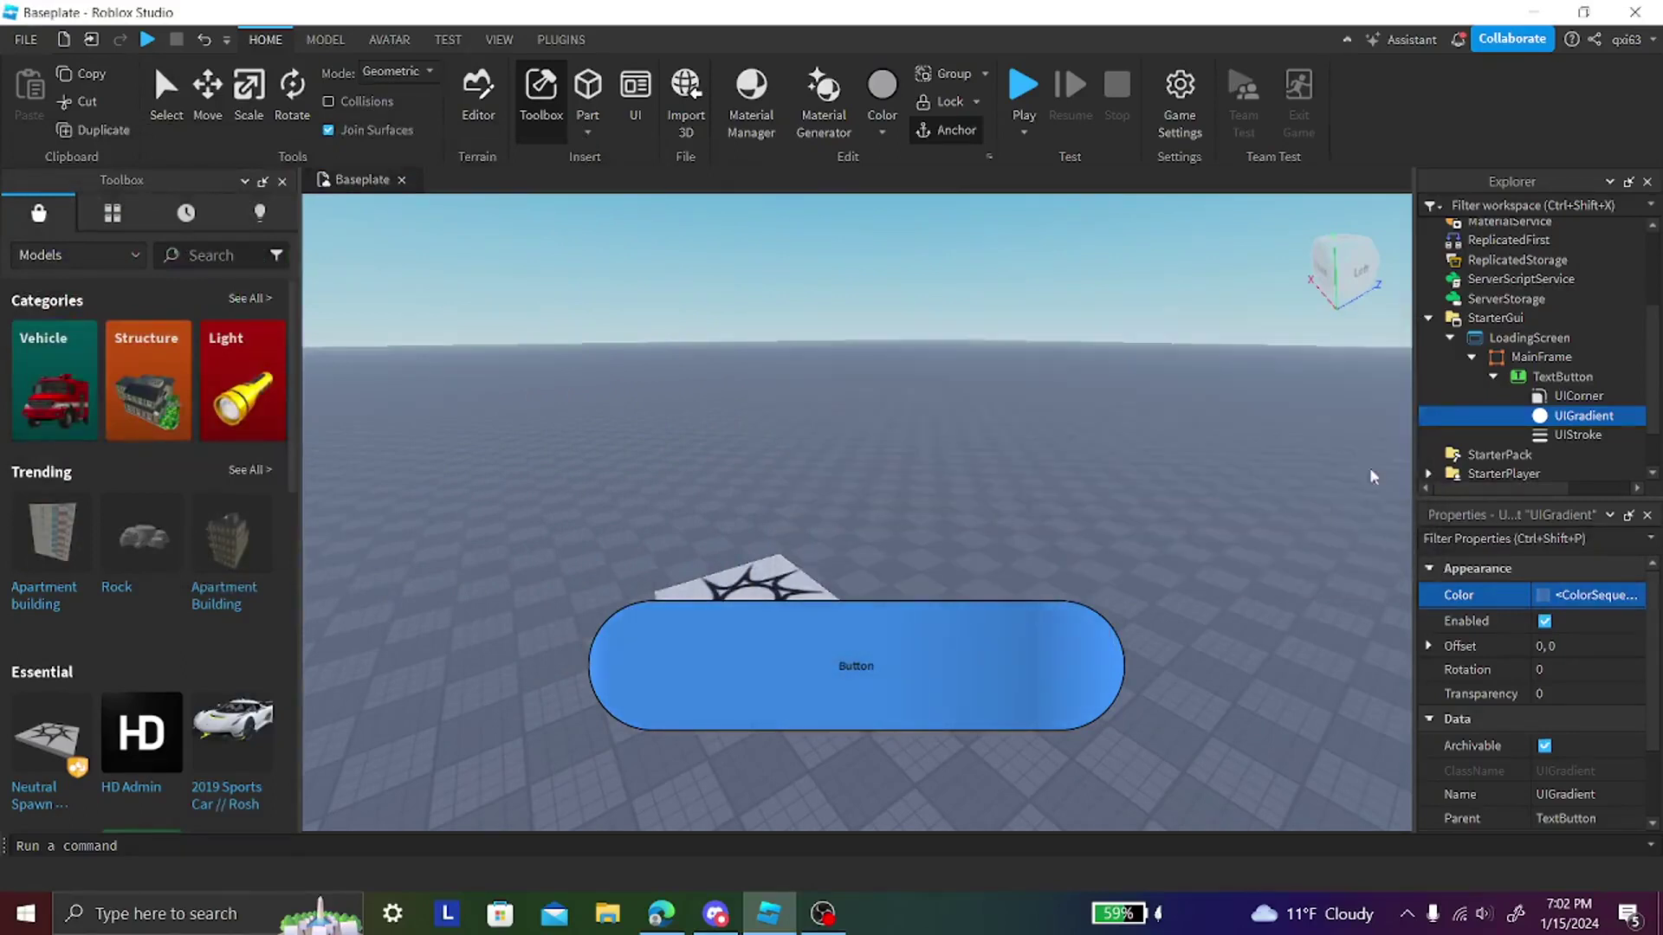
- Set the UIStroke's Thickness to 5
{"action": "left_click", "coordinate": [1577, 434]}
{"action": "scroll", "coordinate": [1579, 644], "scroll_direction": "down", "scroll_amount": 1}
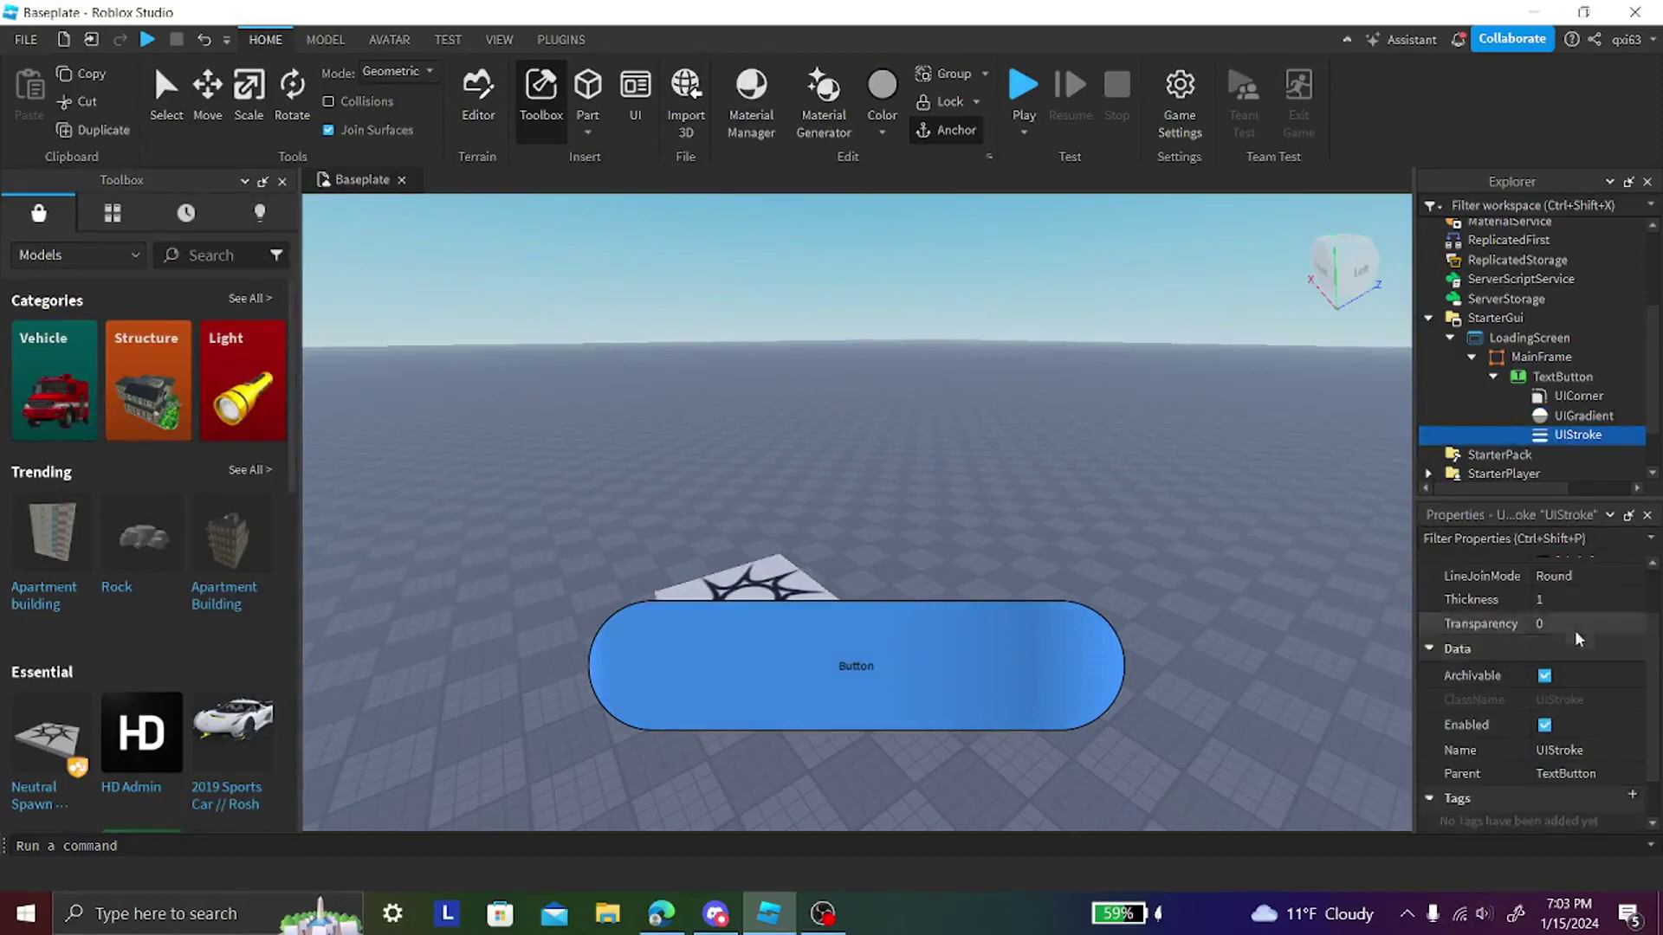
{"action": "left_click", "coordinate": [1559, 600]}
{"action": "type", "text": "5"}
{"action": "key", "text": "Return"}
{"action": "right_click_drag", "start_coordinate": [1351, 519], "coordinate": [1377, 542]}
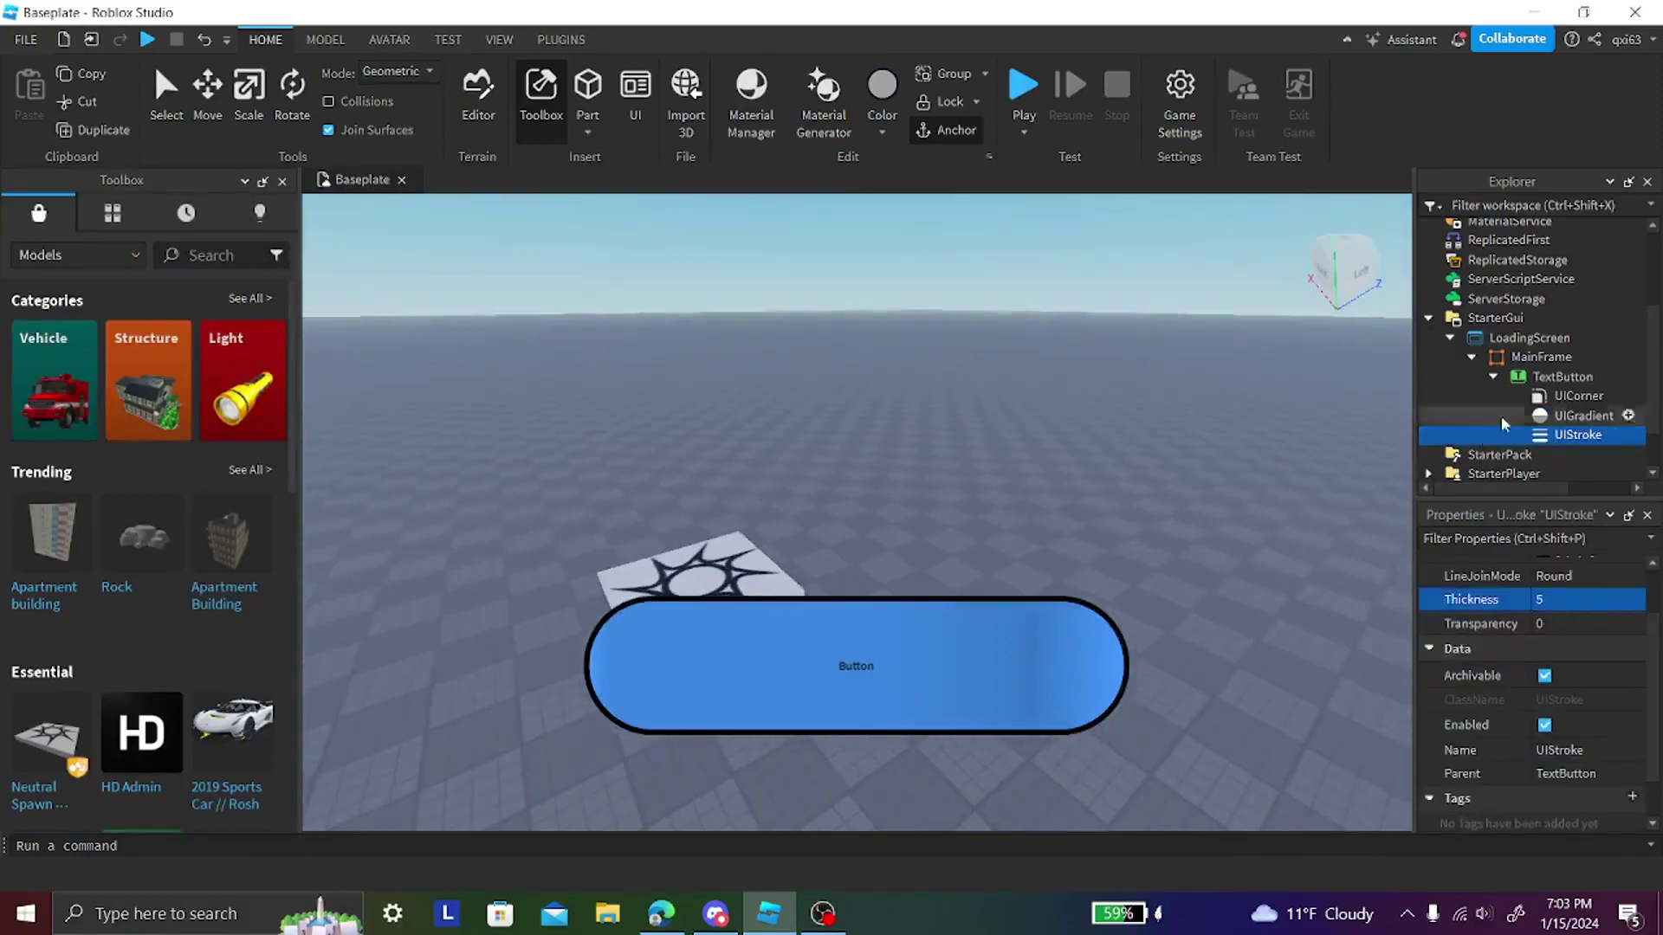
- Turn on TextScaled for the TextButton
{"action": "left_click", "coordinate": [1557, 377]}
{"action": "scroll", "coordinate": [1548, 644], "scroll_direction": "down", "scroll_amount": 5}
{"action": "scroll", "coordinate": [1546, 648], "scroll_direction": "down", "scroll_amount": 10}
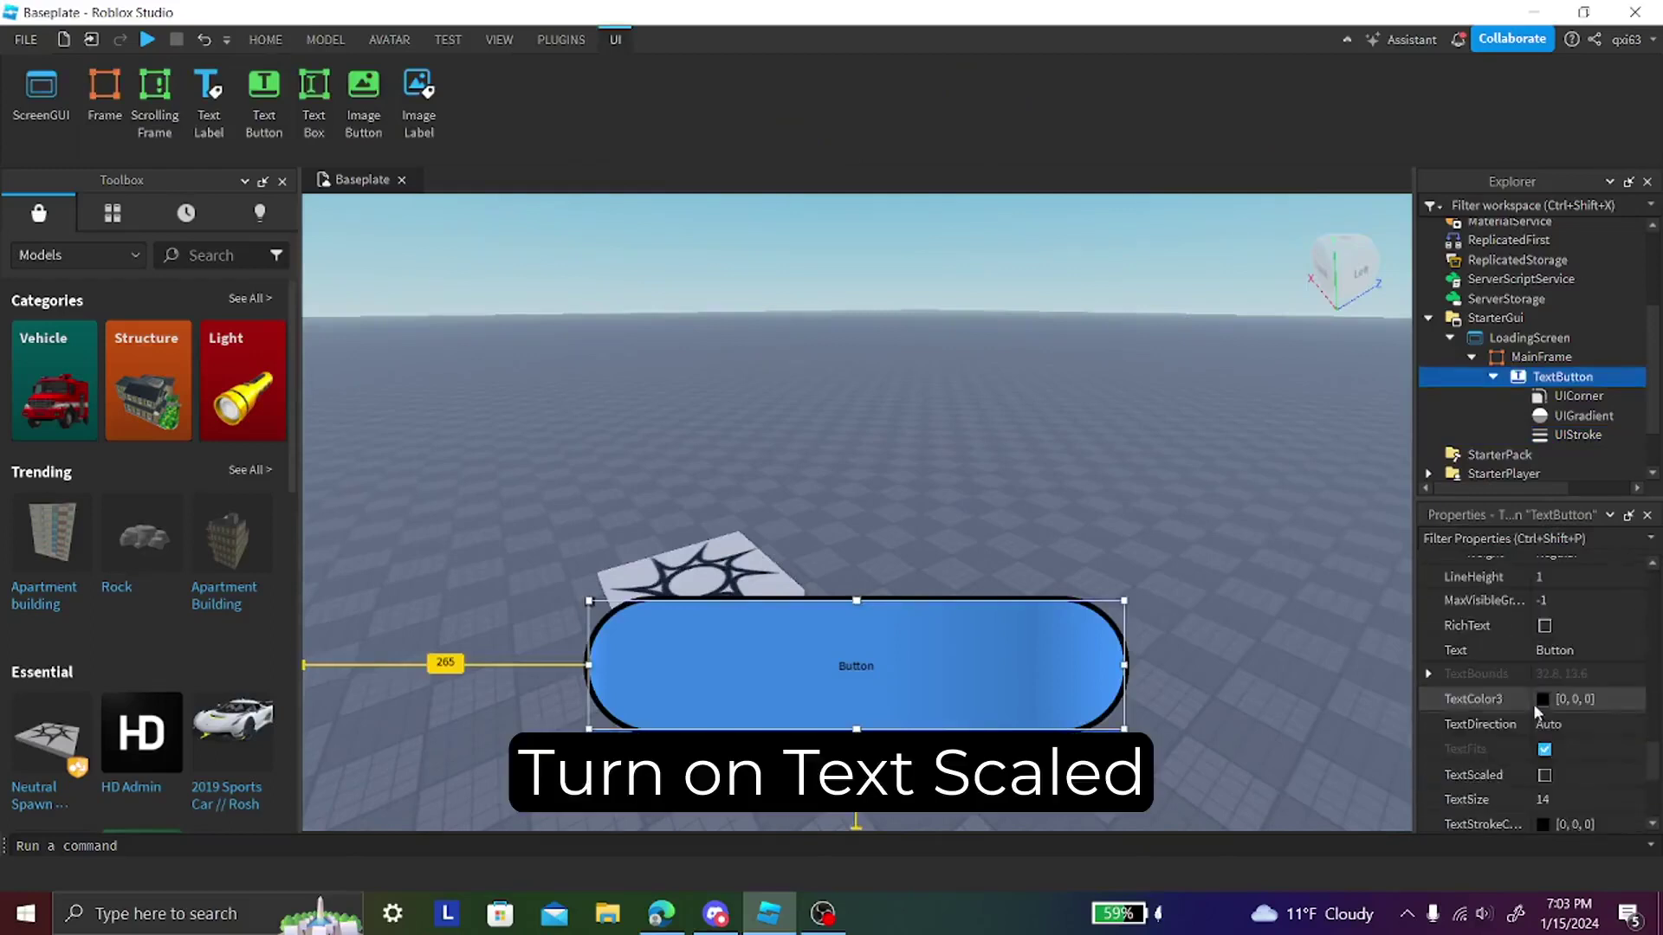
{"action": "left_click", "coordinate": [1544, 775]}
- Set the TextButton's FontFace to Fredoka One
{"action": "scroll", "coordinate": [1598, 639], "scroll_direction": "up", "scroll_amount": 1}
{"action": "left_click", "coordinate": [1590, 577]}
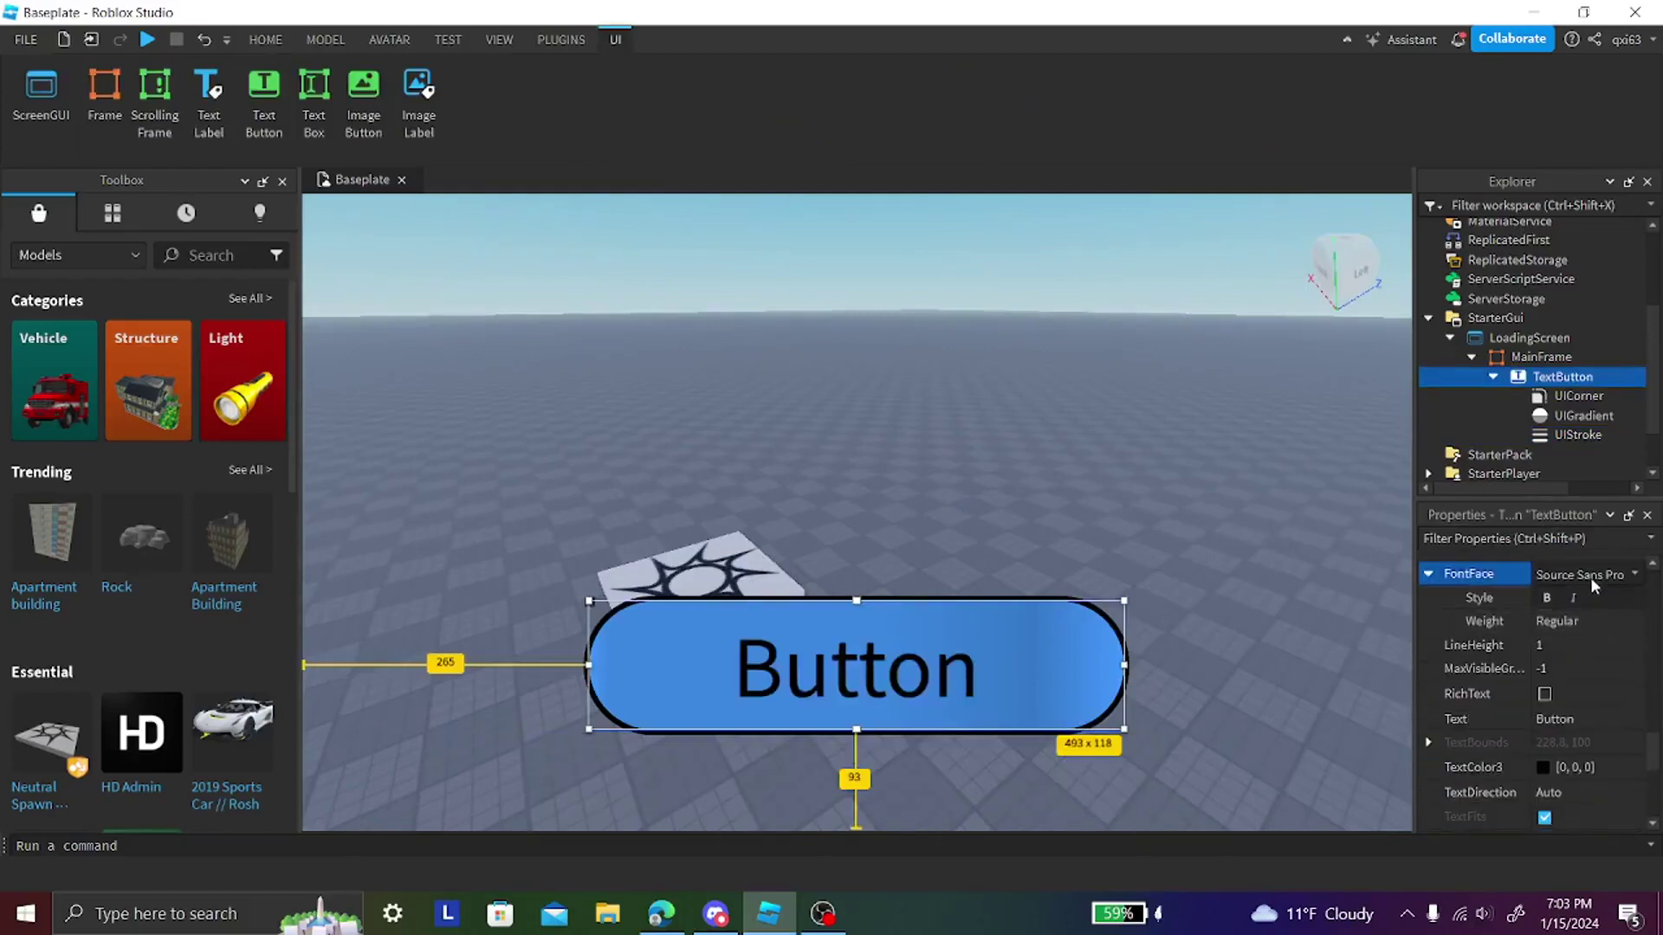
{"action": "left_click", "coordinate": [1591, 577]}
{"action": "scroll", "coordinate": [1561, 299], "scroll_direction": "down", "scroll_amount": 5}
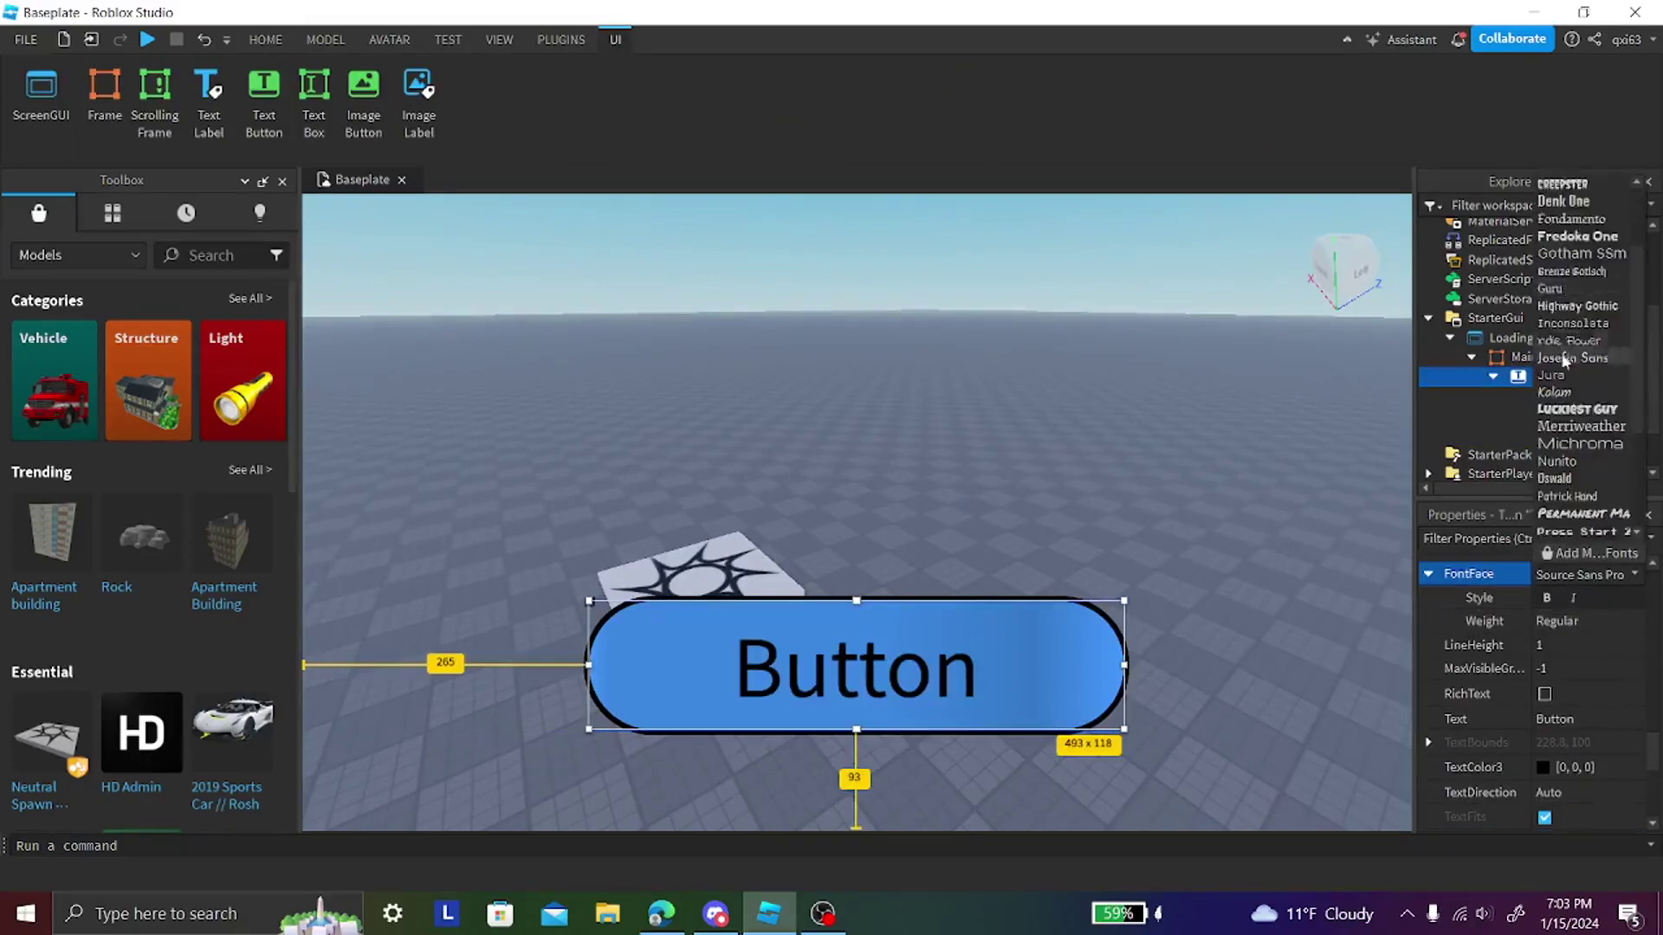
{"action": "scroll", "coordinate": [1565, 354], "scroll_direction": "up", "scroll_amount": 5}
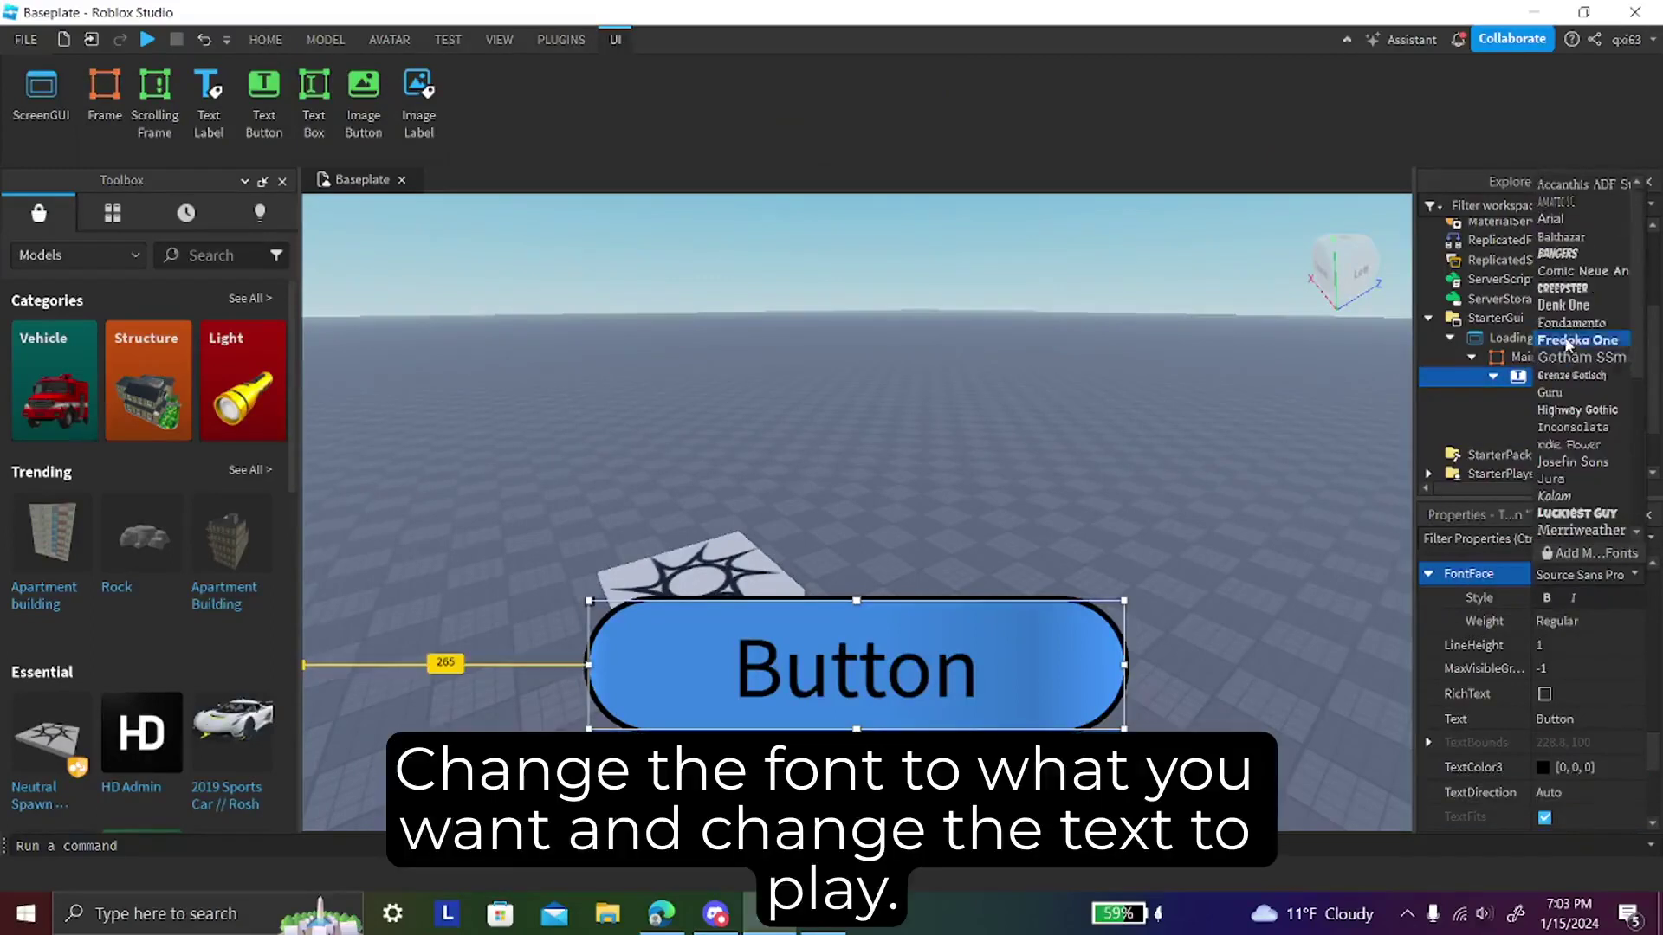
{"action": "left_click", "coordinate": [1567, 341]}
- Change the TextButton's text to Play and deselect the button
{"action": "scroll", "coordinate": [1603, 719], "scroll_direction": "down", "scroll_amount": 1}
{"action": "left_click", "coordinate": [1583, 652]}
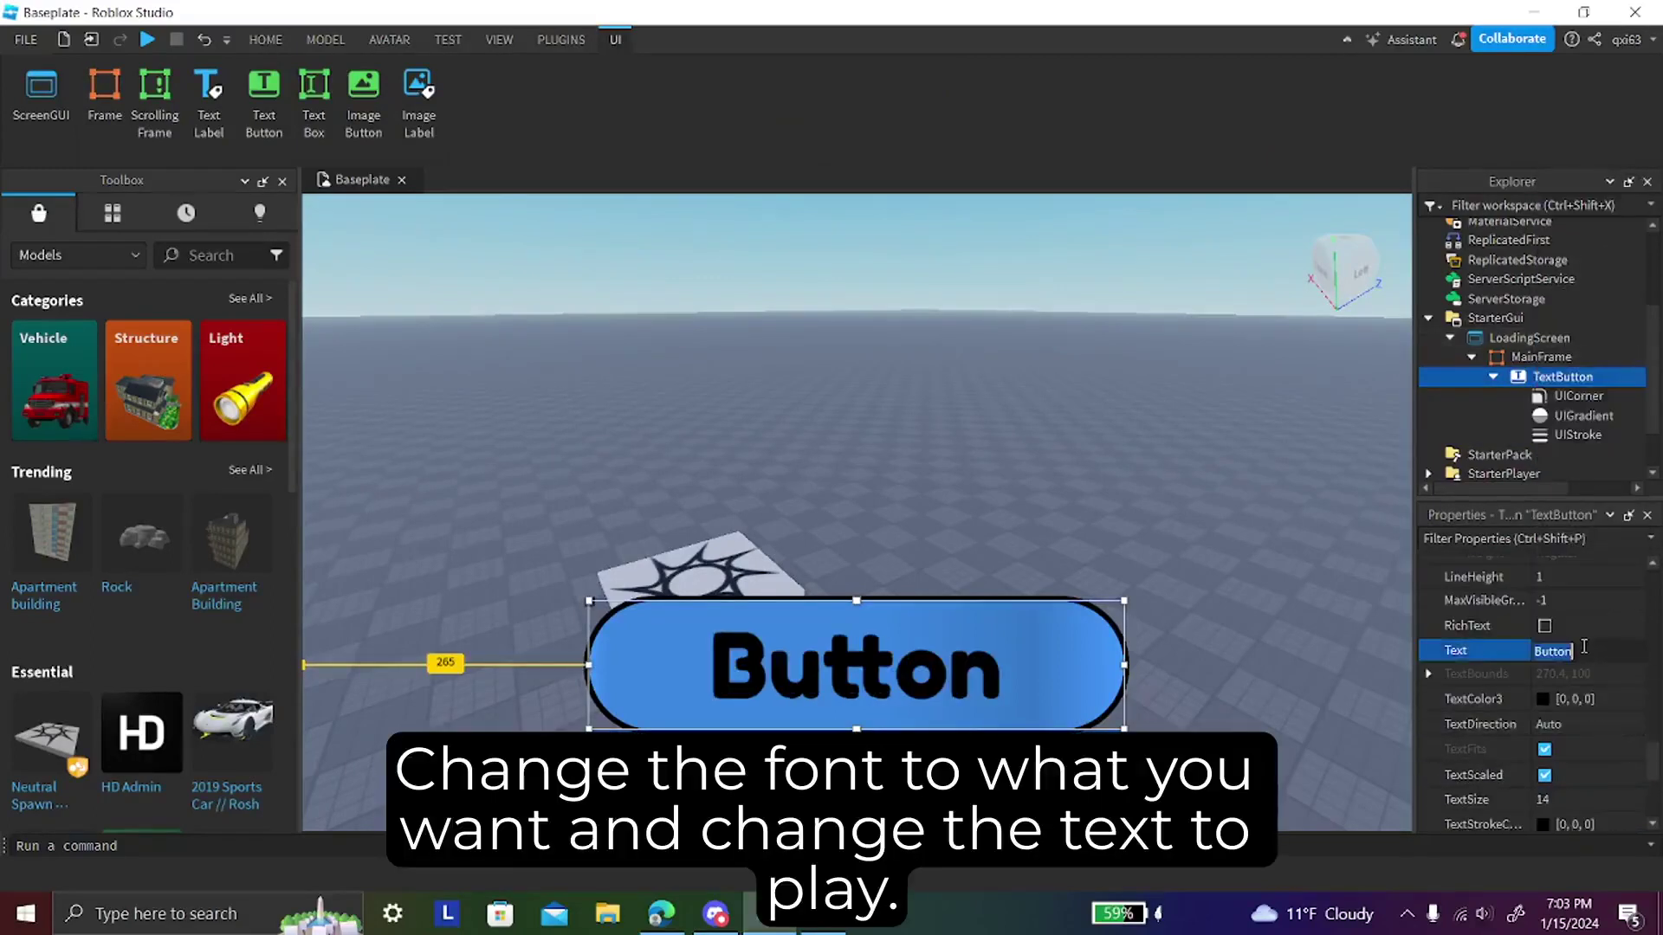
{"action": "key", "text": "BackSpace"}
{"action": "type", "text": "Play"}
{"action": "key", "text": "Return"}
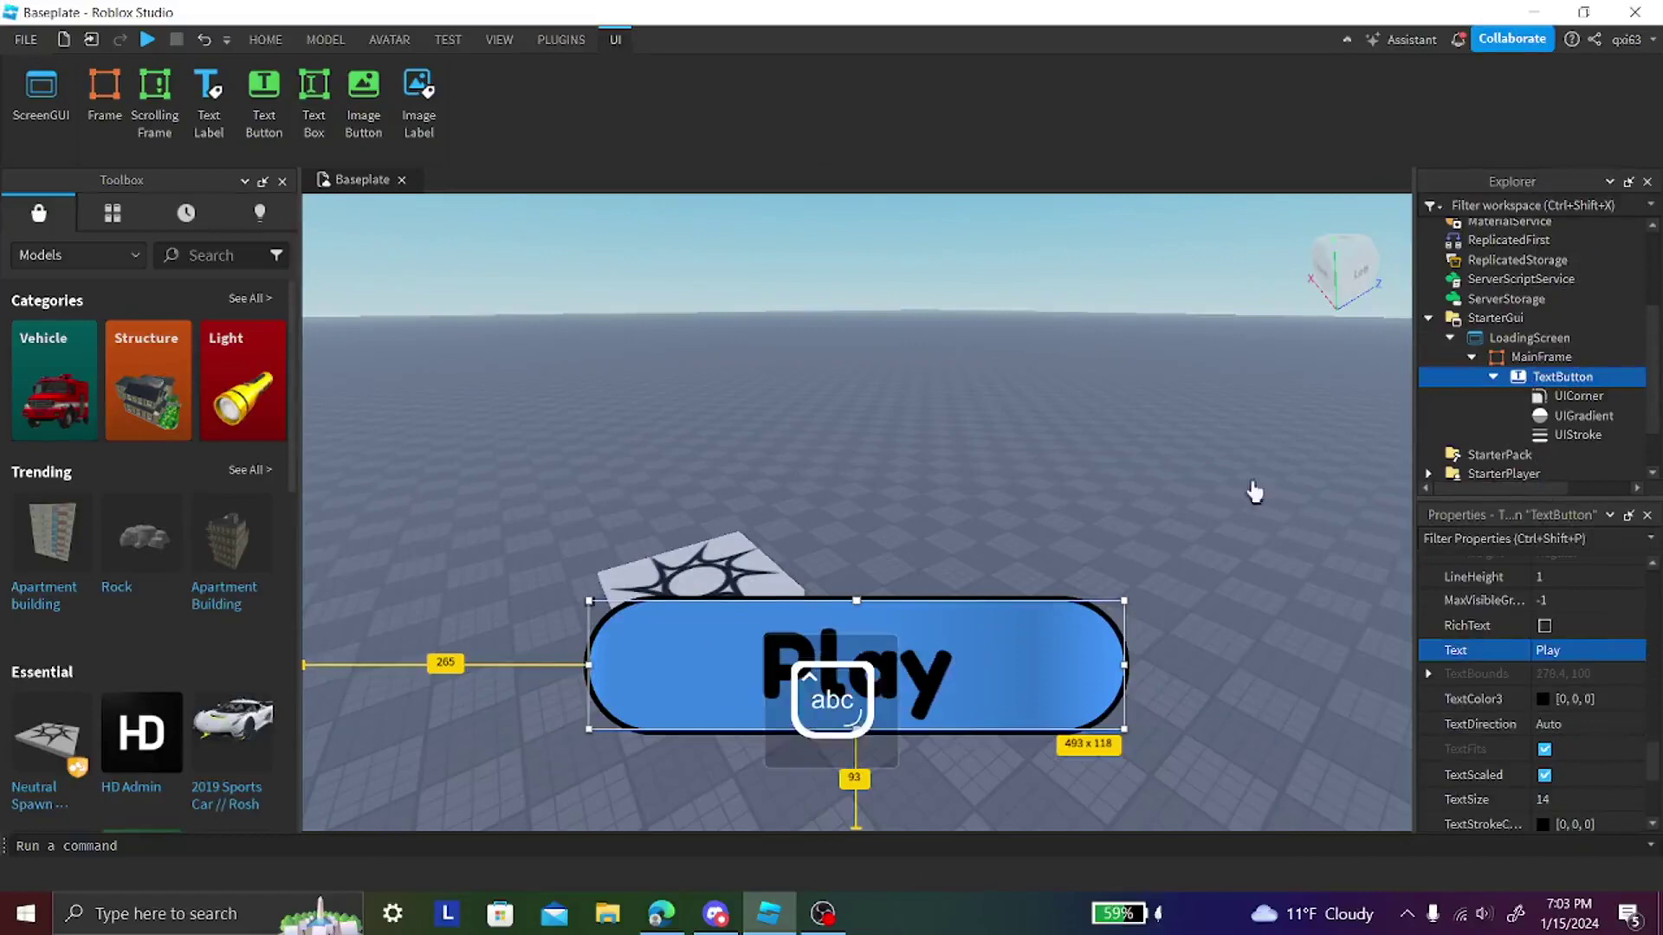
{"action": "scroll", "coordinate": [1218, 476], "scroll_direction": "up", "scroll_amount": 2}
{"action": "right_click_drag", "start_coordinate": [1218, 475], "coordinate": [1216, 475]}
{"action": "scroll", "coordinate": [1154, 463], "scroll_direction": "down", "scroll_amount": 2}
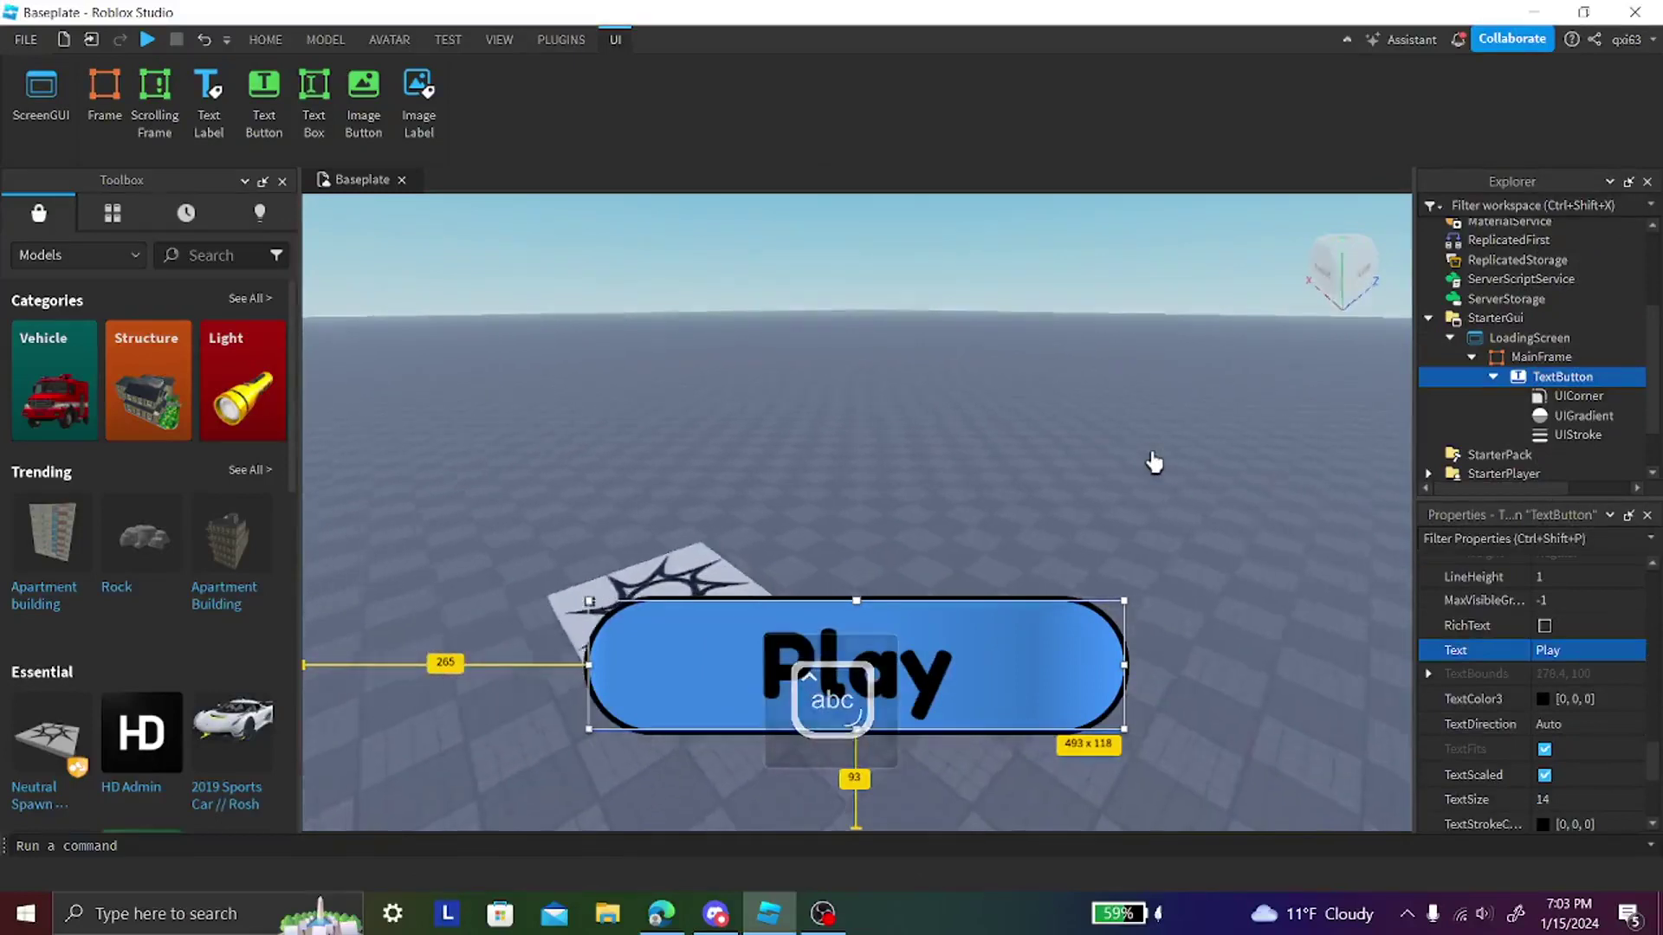
{"action": "left_click", "coordinate": [1155, 462]}
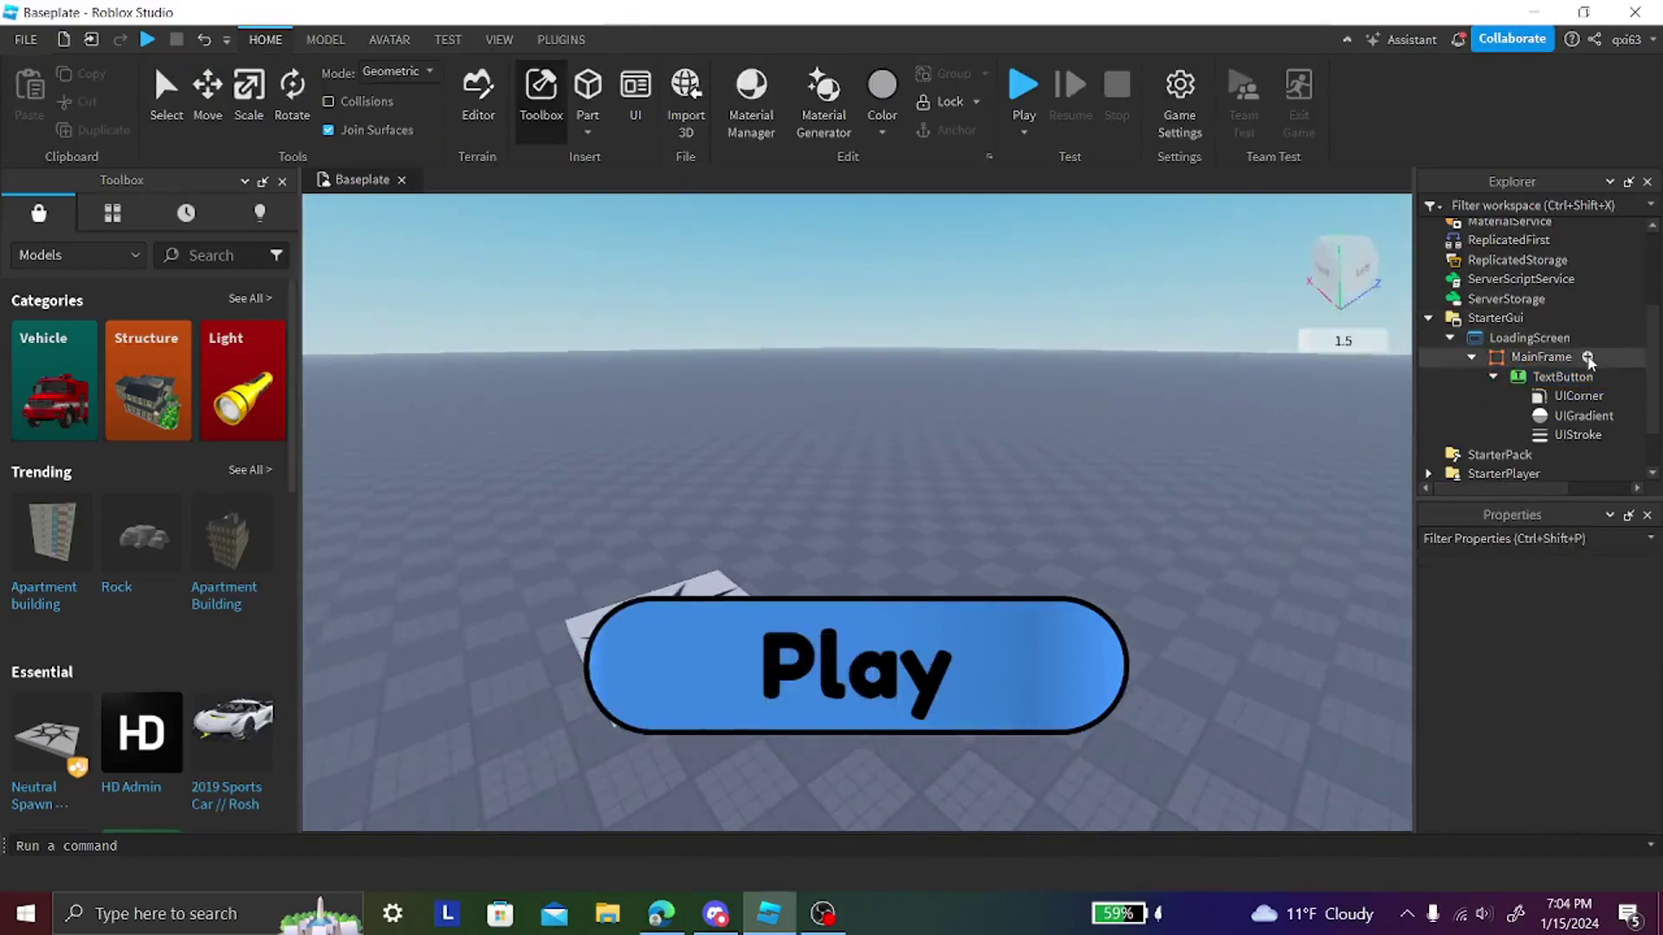
- Insert a TextLabel into MainFrame and move it to a horizontally centred spot above the Play button
{"action": "left_click", "coordinate": [1587, 358]}
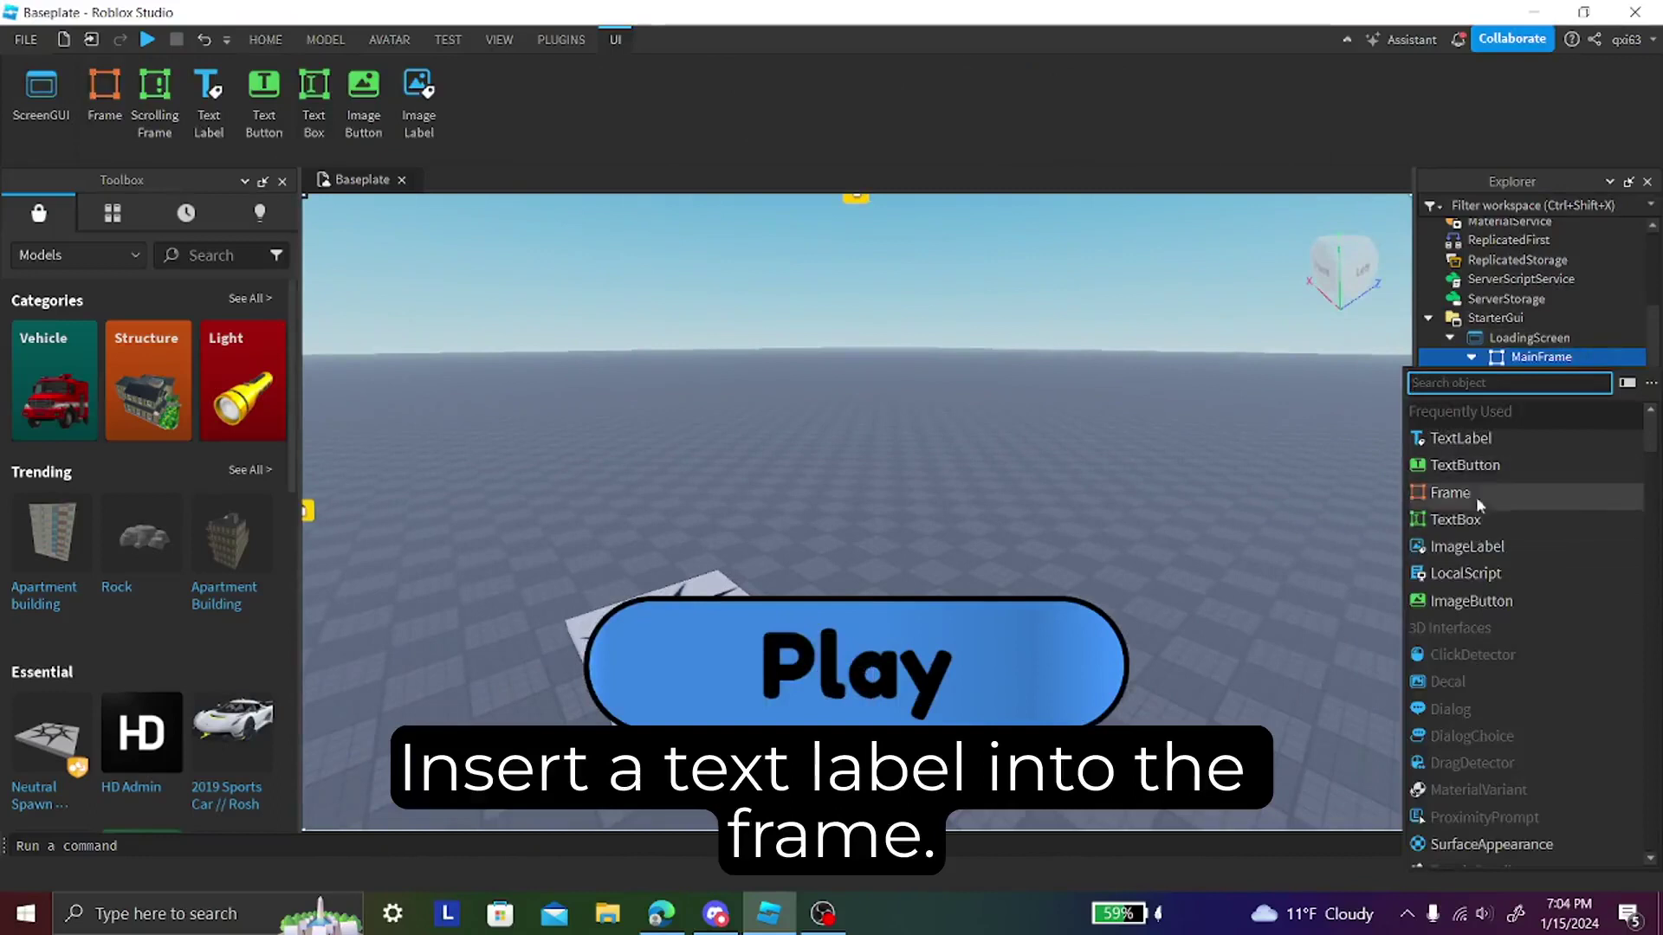
{"action": "left_click", "coordinate": [1460, 439]}
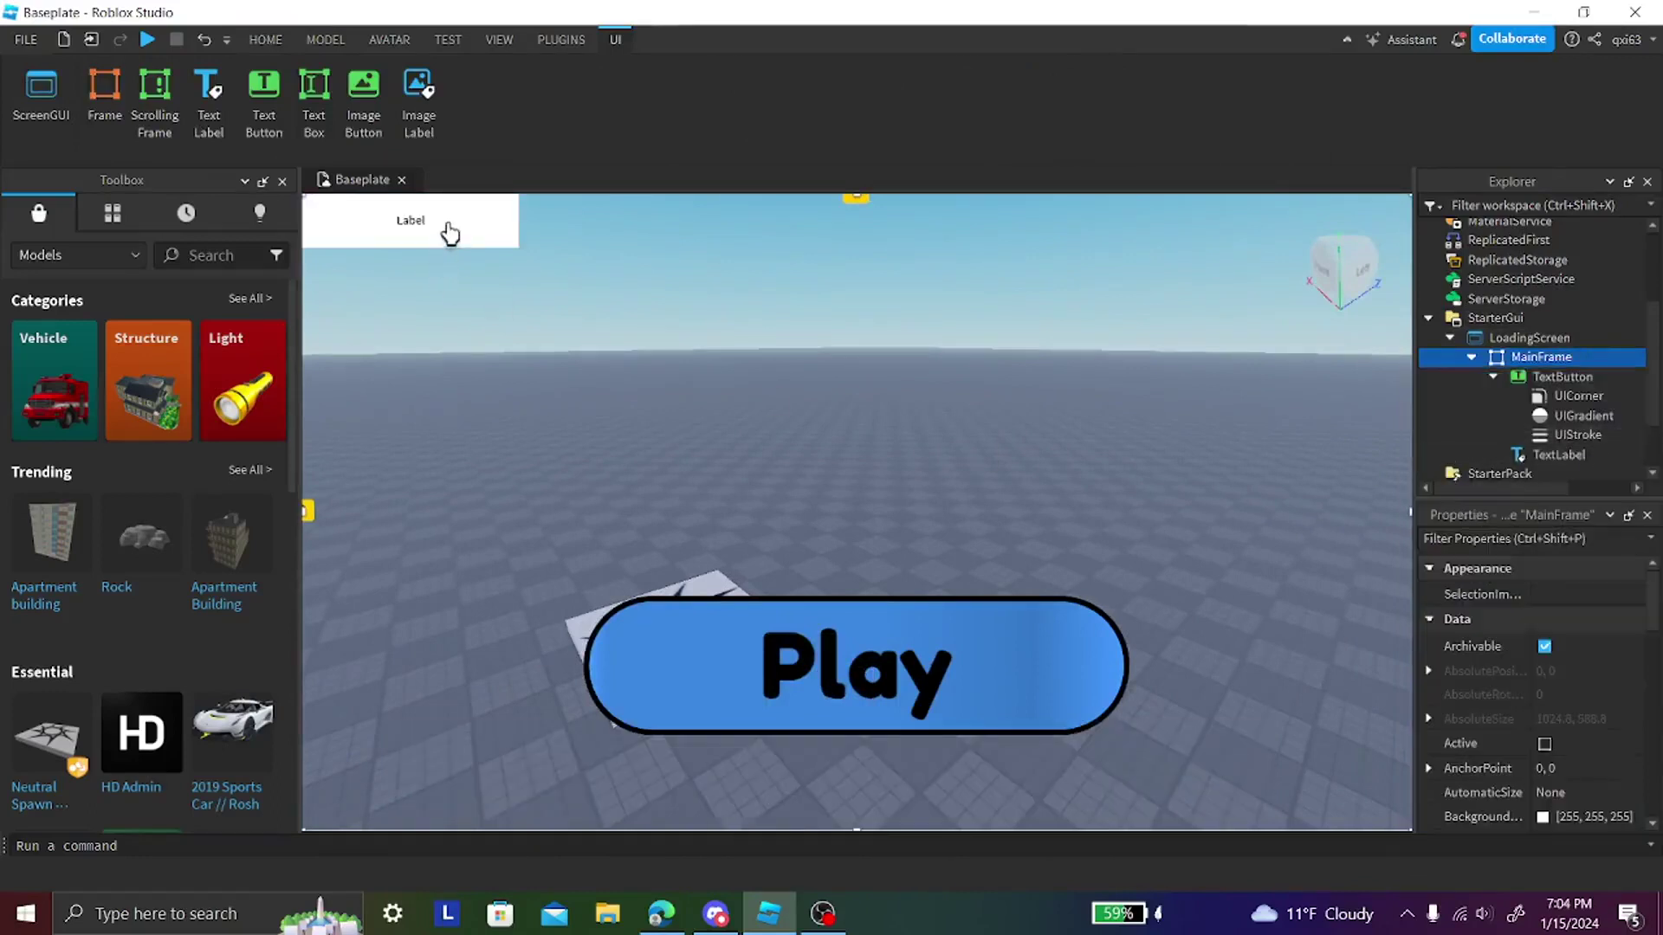
{"action": "left_click_drag", "start_coordinate": [449, 232], "coordinate": [900, 491]}
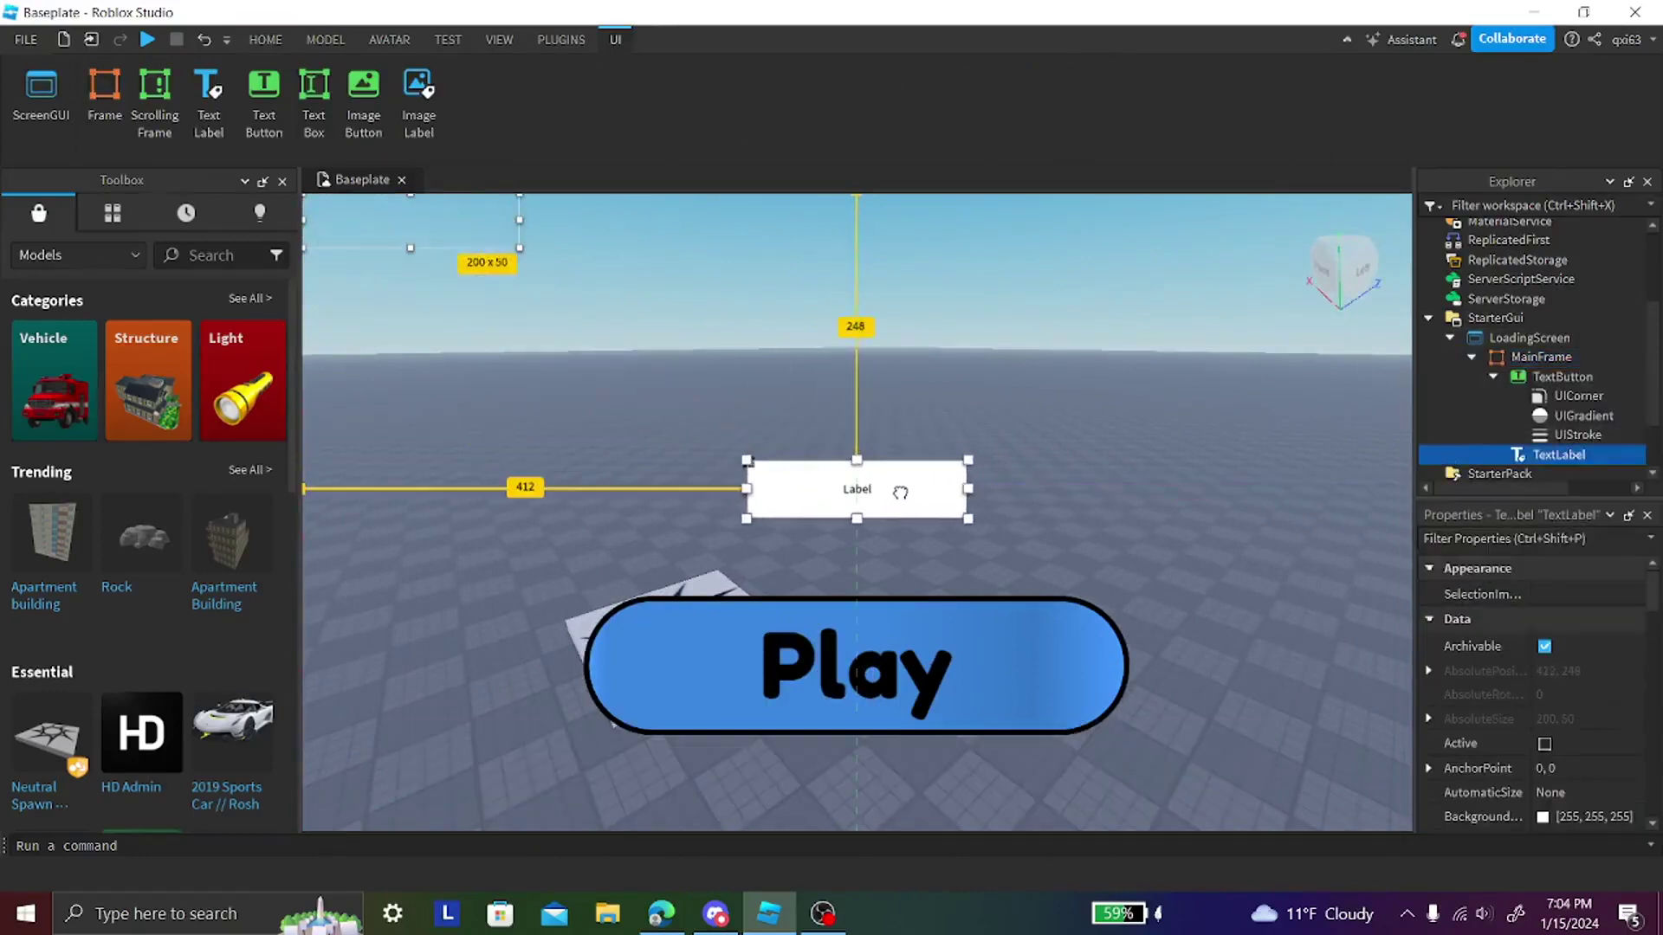
- Make the TextLabel's background fully transparent by setting its BackgroundTransparency to 1
{"action": "scroll", "coordinate": [1507, 565], "scroll_direction": "down", "scroll_amount": 3}
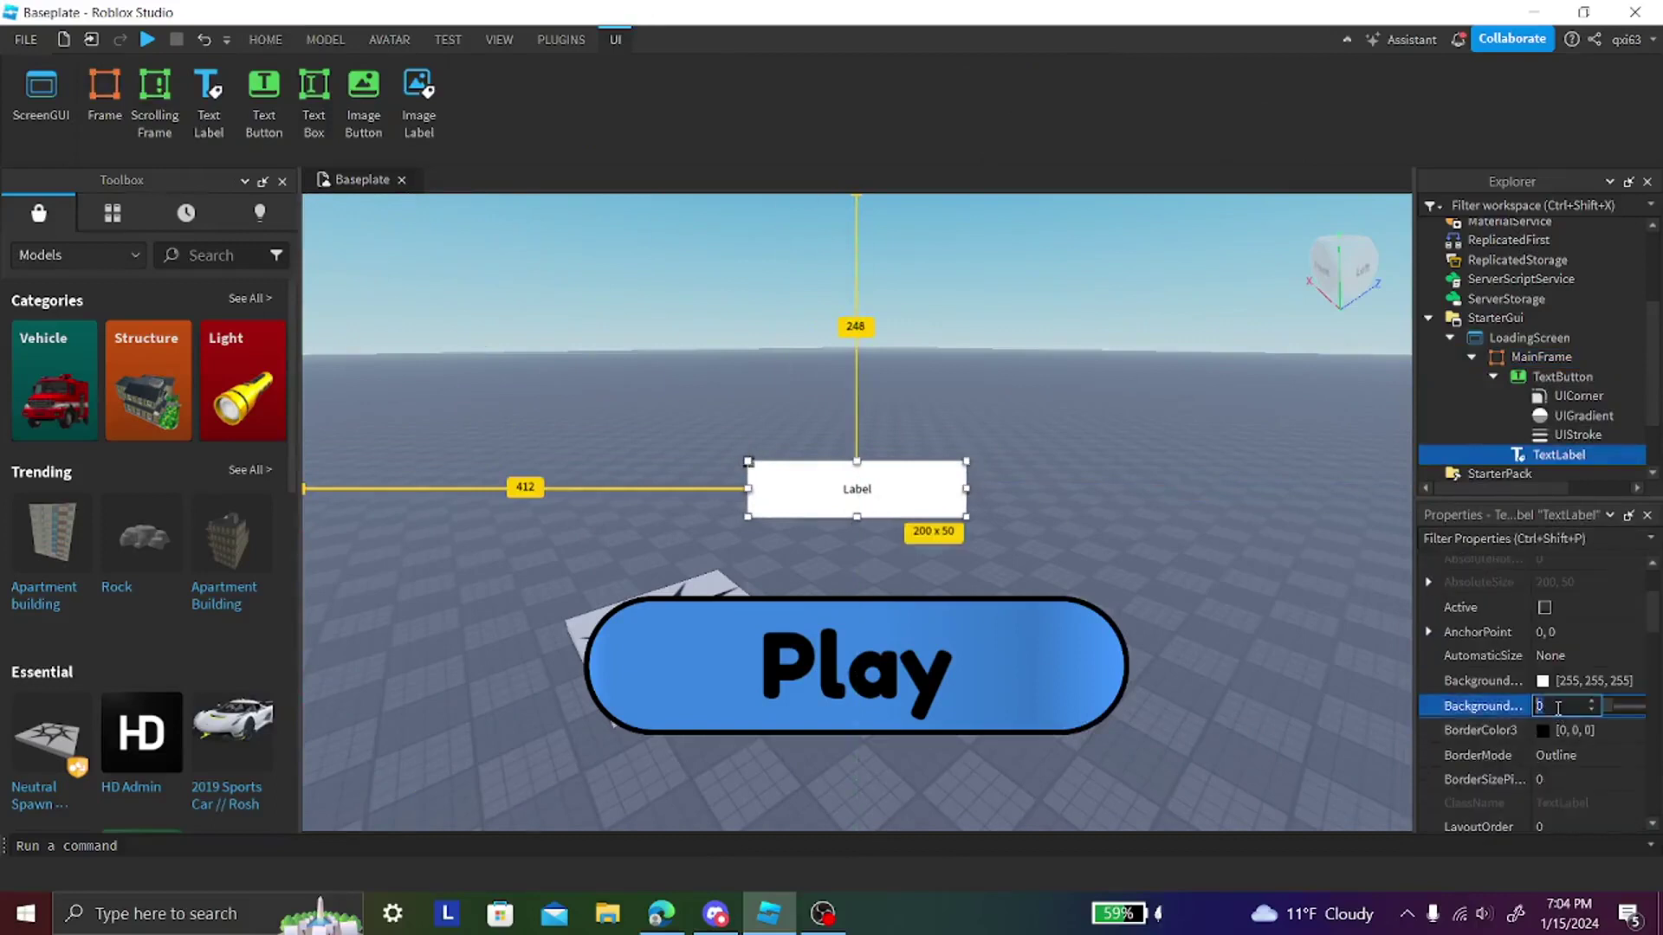
{"action": "type", "text": "1"}
{"action": "key", "text": "Return"}
- Turn on TextScaled for the TextLabel
{"action": "scroll", "coordinate": [1559, 695], "scroll_direction": "down", "scroll_amount": 12}
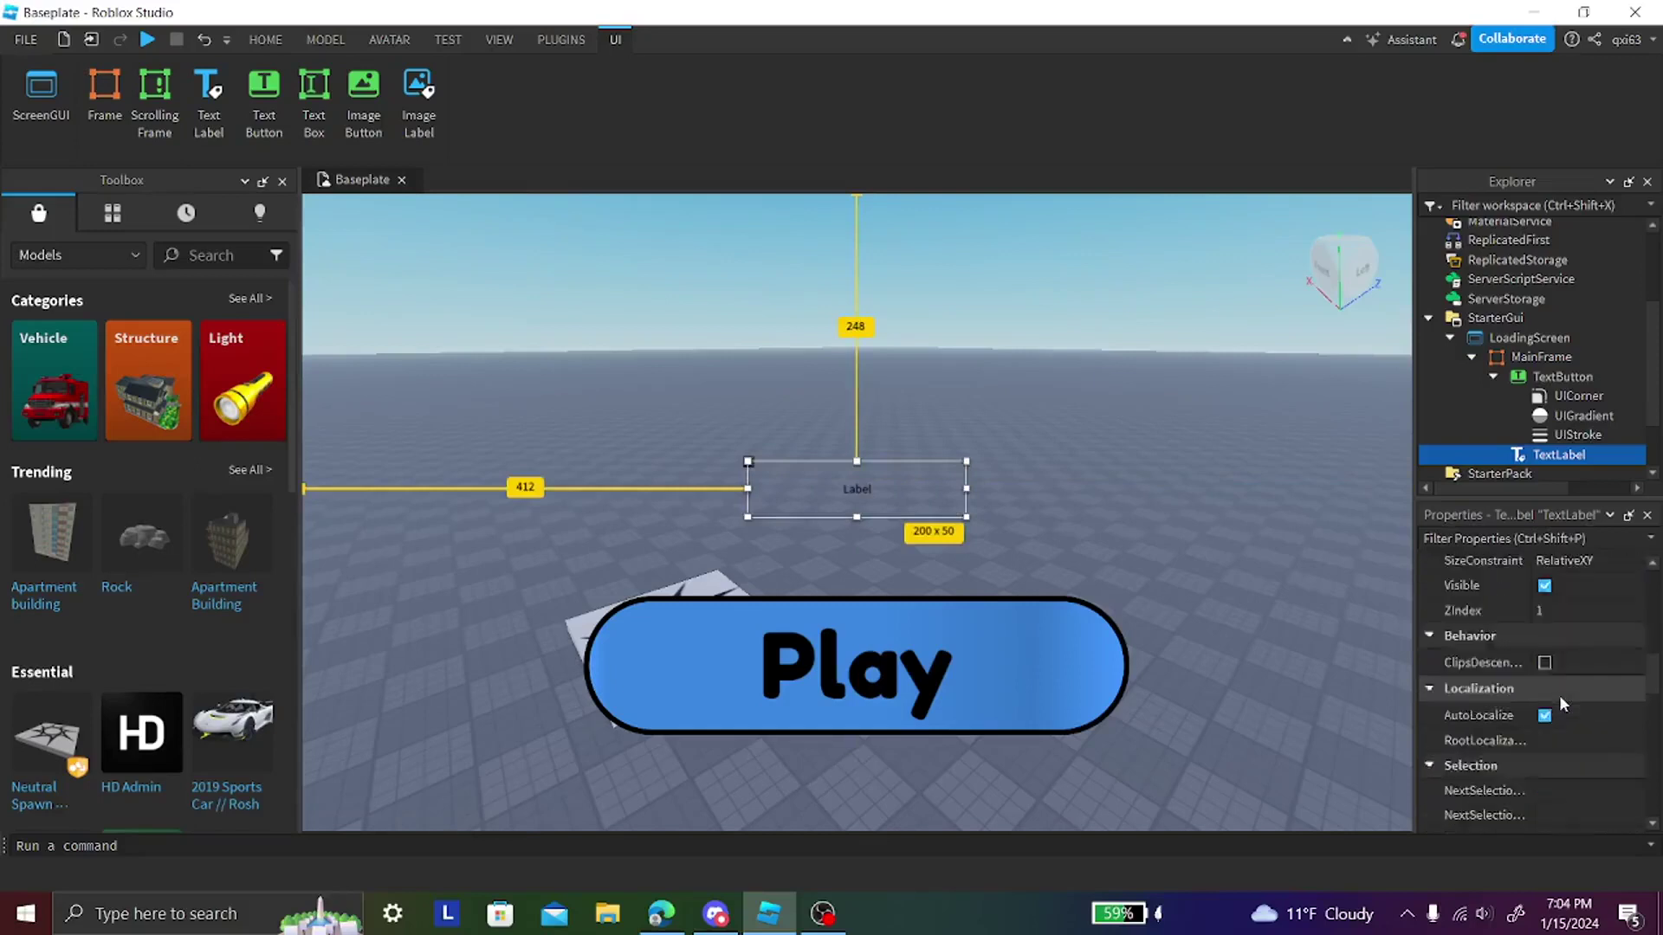
{"action": "scroll", "coordinate": [1559, 694], "scroll_direction": "down", "scroll_amount": 8}
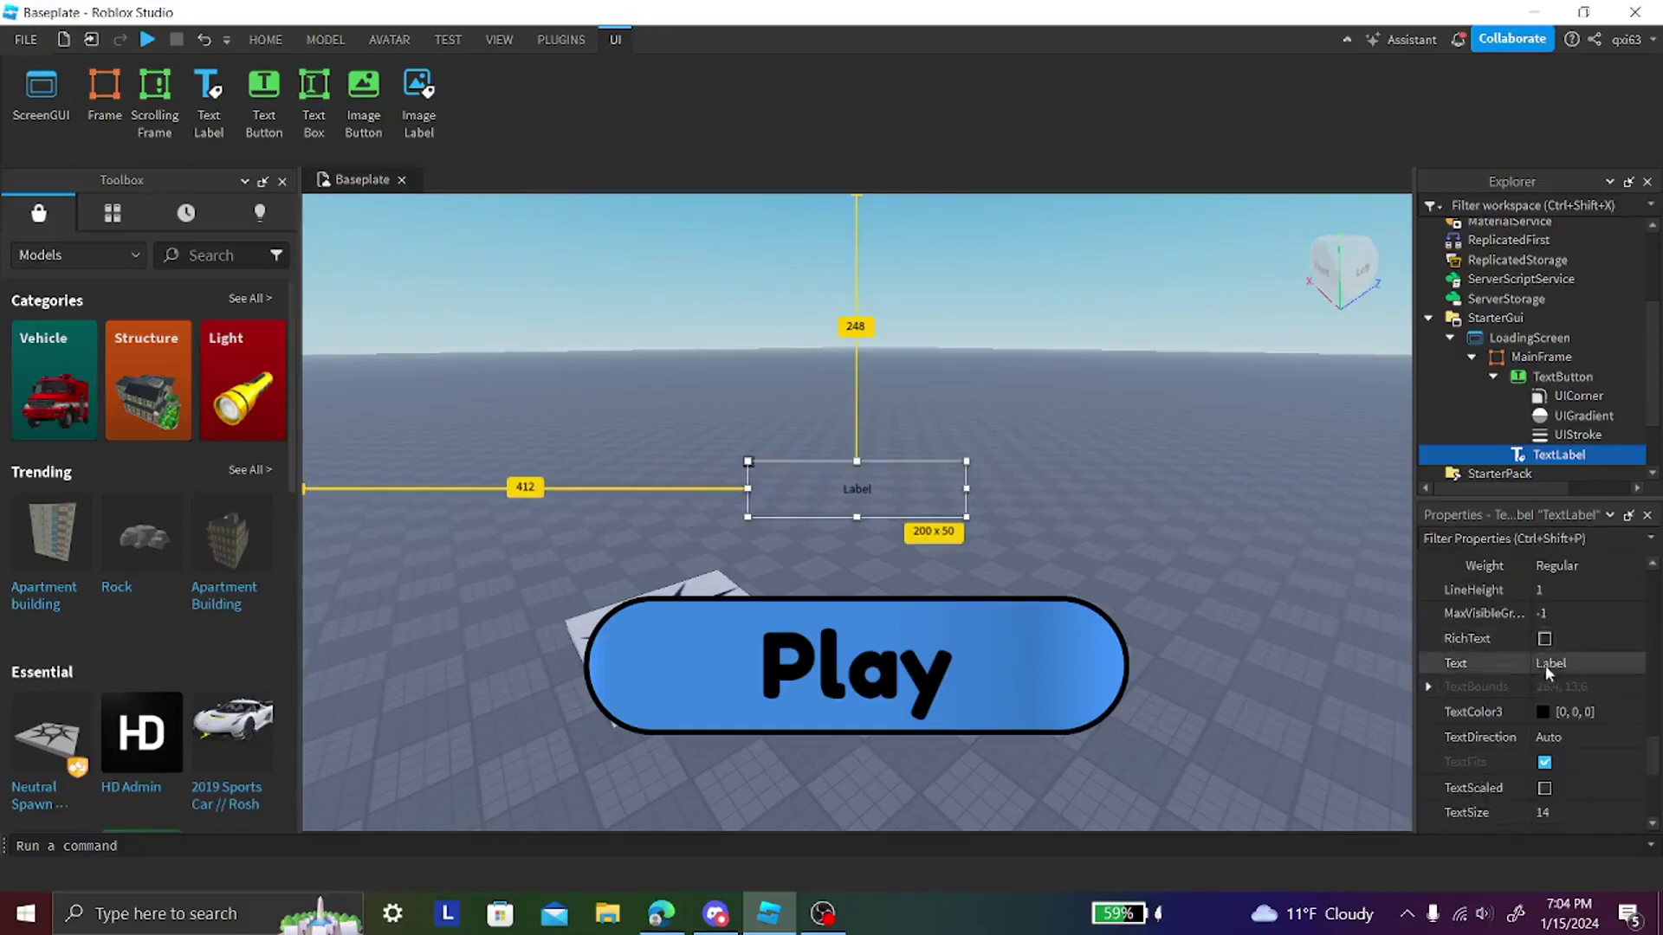
{"action": "scroll", "coordinate": [1550, 672], "scroll_direction": "up", "scroll_amount": 2}
{"action": "scroll", "coordinate": [1547, 663], "scroll_direction": "down", "scroll_amount": 6}
{"action": "left_click", "coordinate": [1559, 726]}
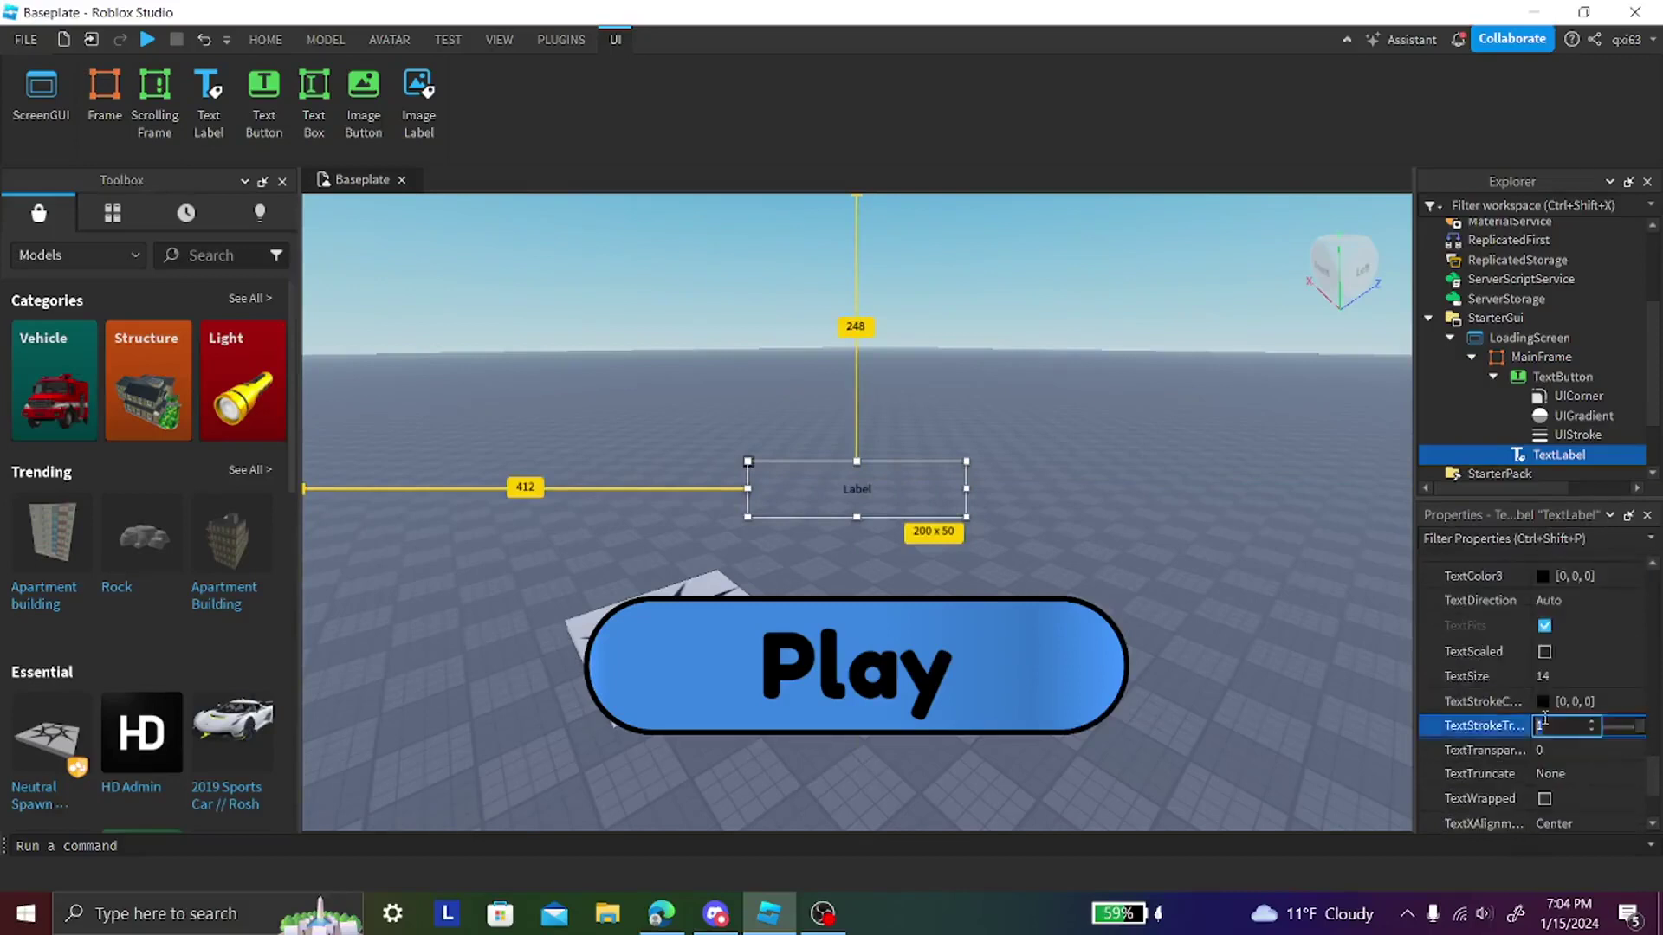
{"action": "left_click", "coordinate": [1545, 652]}
- Set the TextLabel's font to Fredoka One and change its text to Game Name
{"action": "scroll", "coordinate": [1547, 663], "scroll_direction": "up", "scroll_amount": 6}
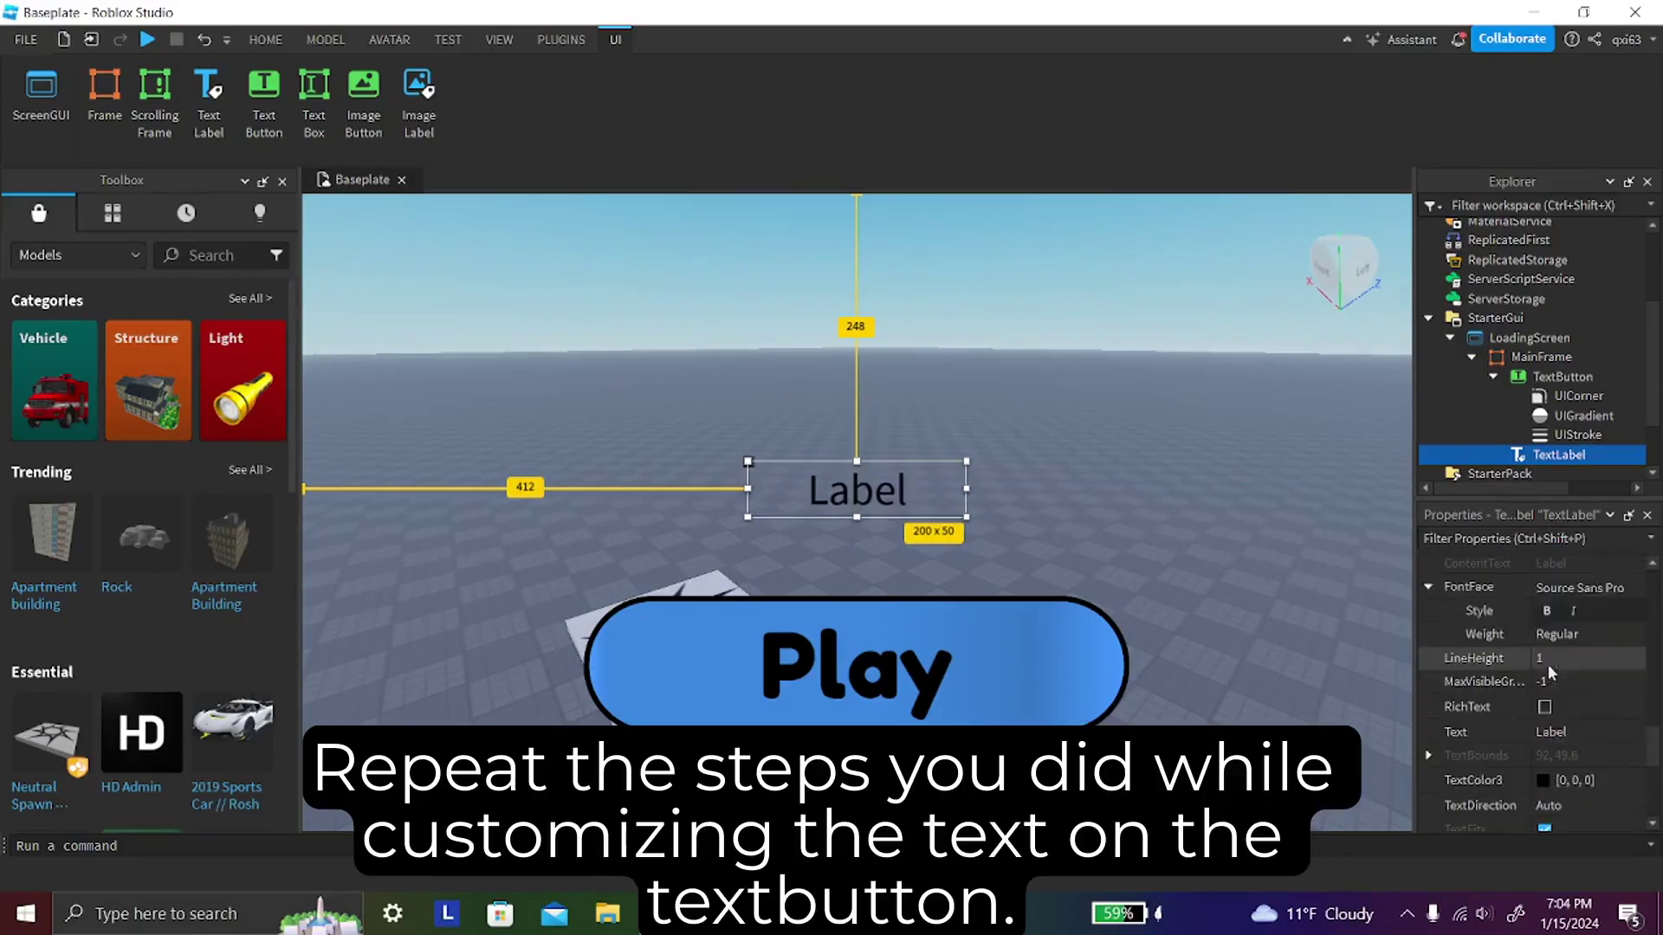
{"action": "left_click", "coordinate": [1606, 588]}
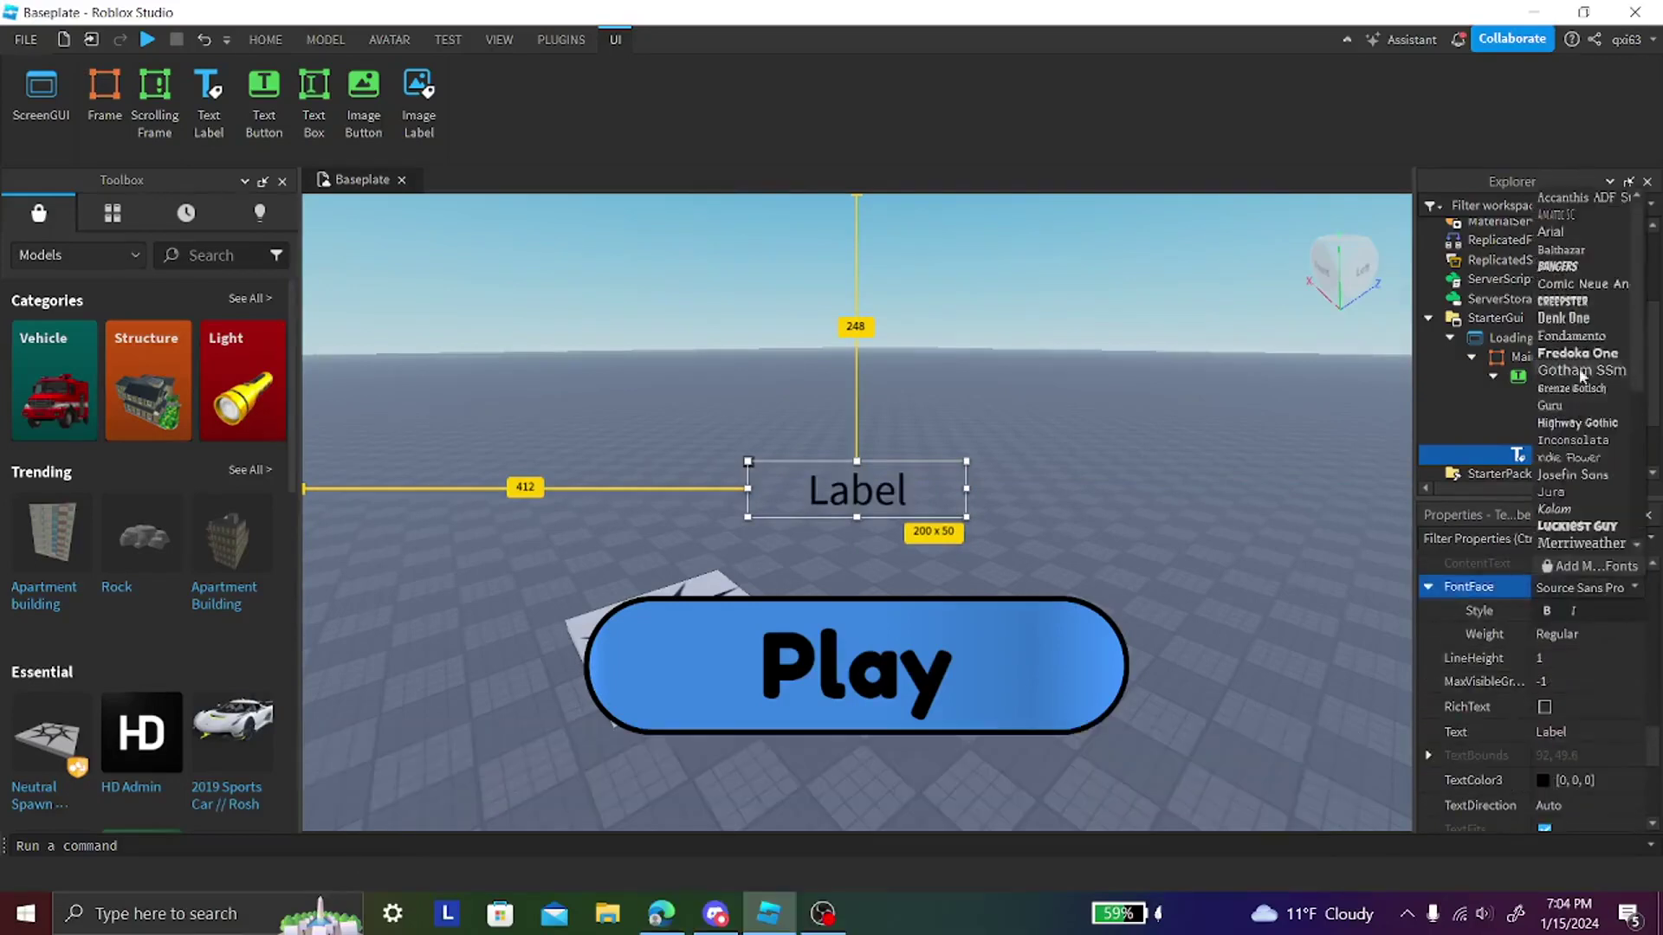
{"action": "left_click", "coordinate": [1578, 356]}
{"action": "scroll", "coordinate": [1578, 708], "scroll_direction": "down", "scroll_amount": 2}
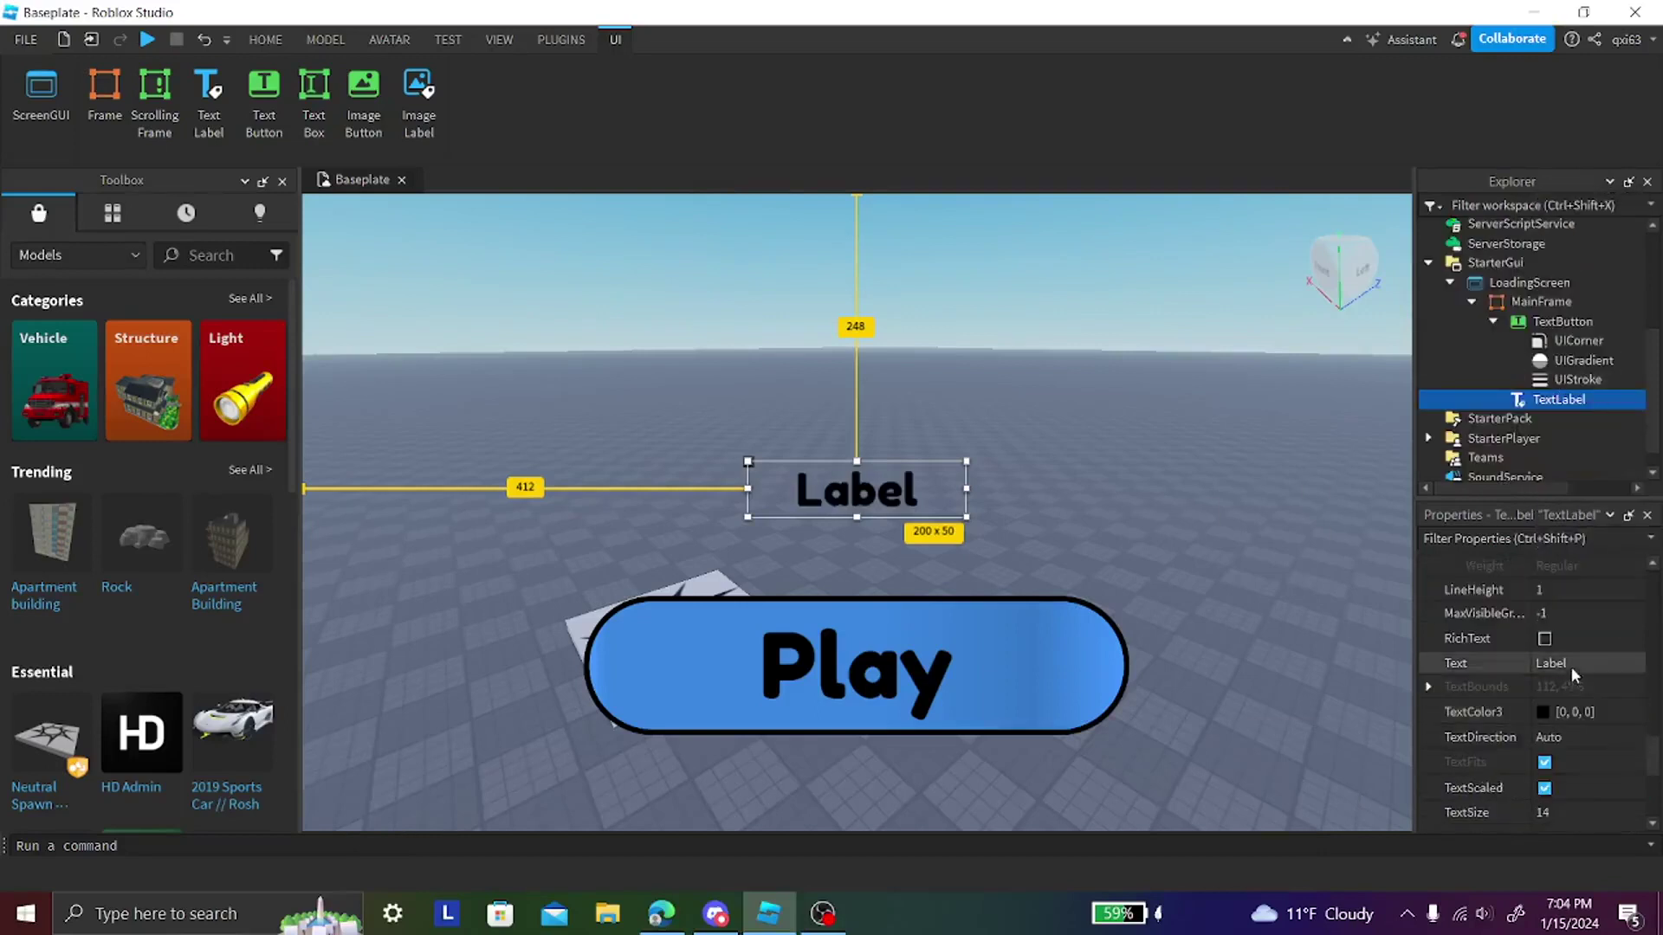
{"action": "type", "text": "Game Name"}
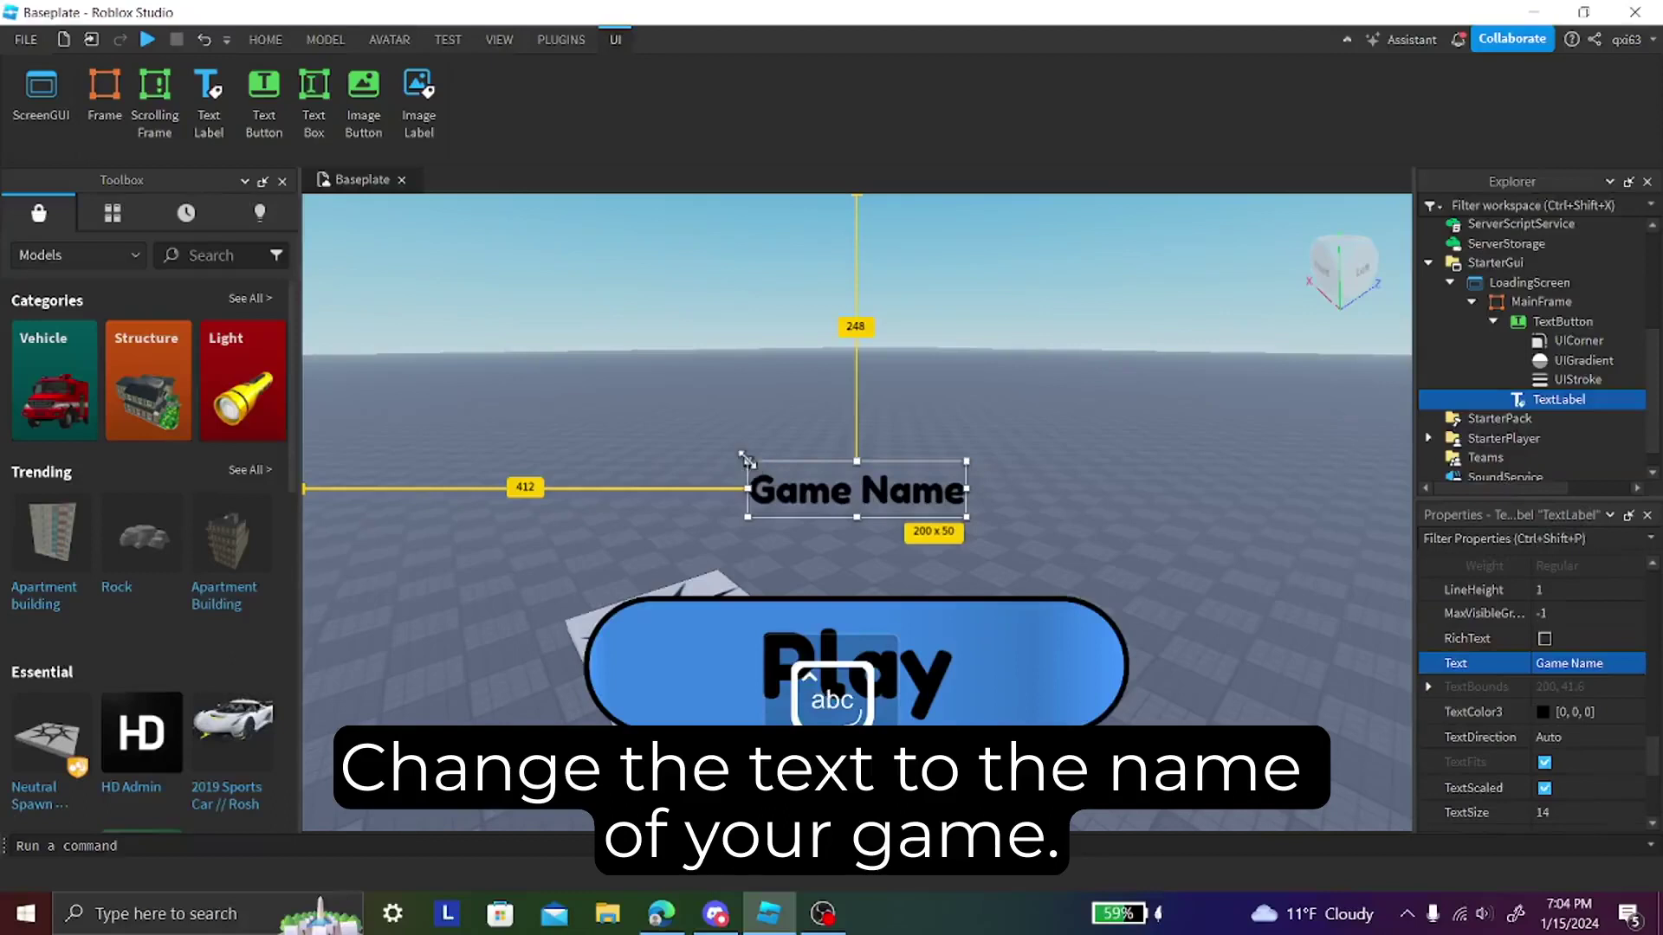
- Enlarge the TextLabel and centre it above the Play button, about 243 px from the frame's left edge and 187 px from its top
{"action": "left_click_drag", "start_coordinate": [745, 459], "coordinate": [509, 376]}
{"action": "left_click_drag", "start_coordinate": [720, 490], "coordinate": [843, 492]}
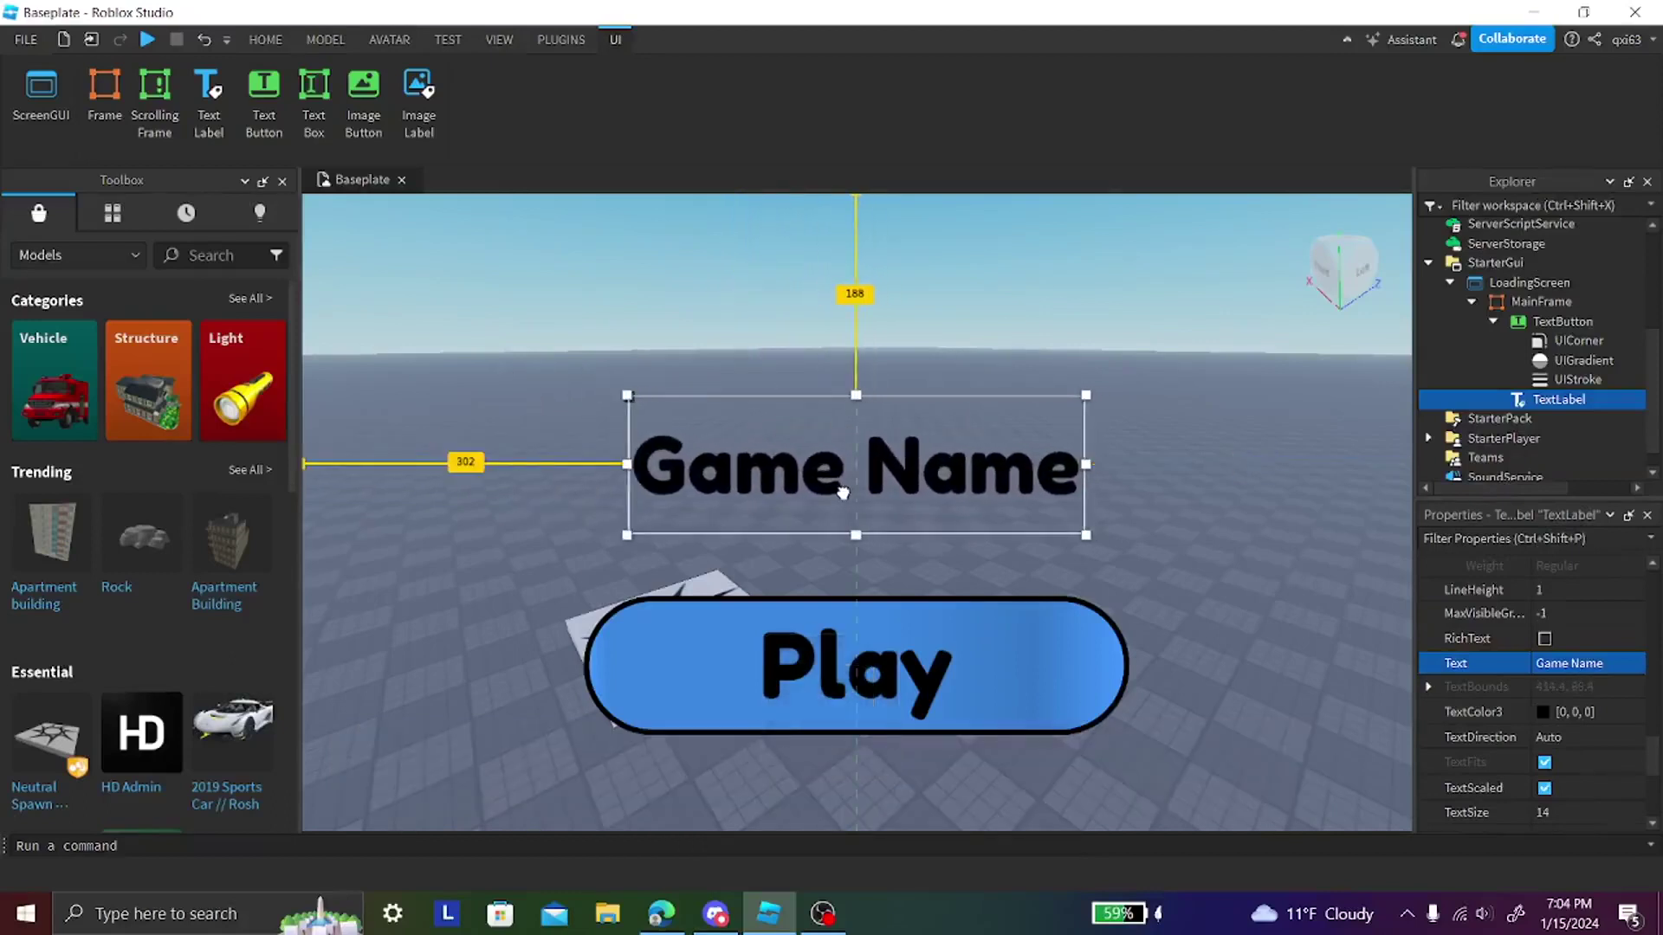
{"action": "left_click_drag", "start_coordinate": [623, 465], "coordinate": [568, 465]}
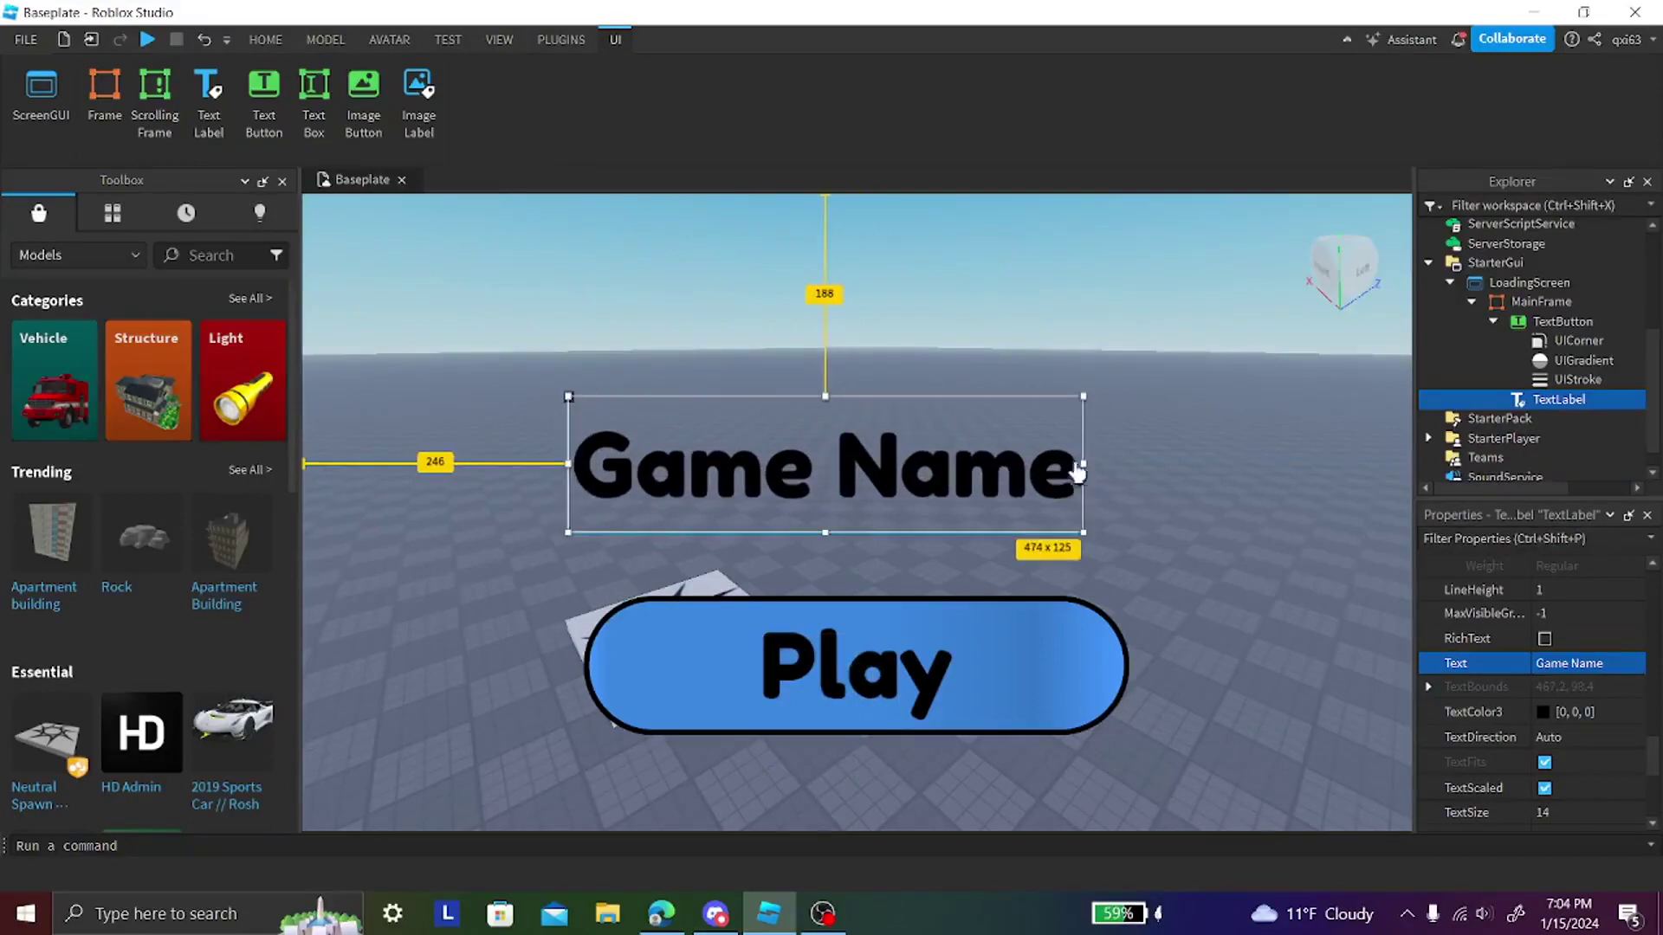
{"action": "left_click_drag", "start_coordinate": [1083, 462], "coordinate": [1150, 462]}
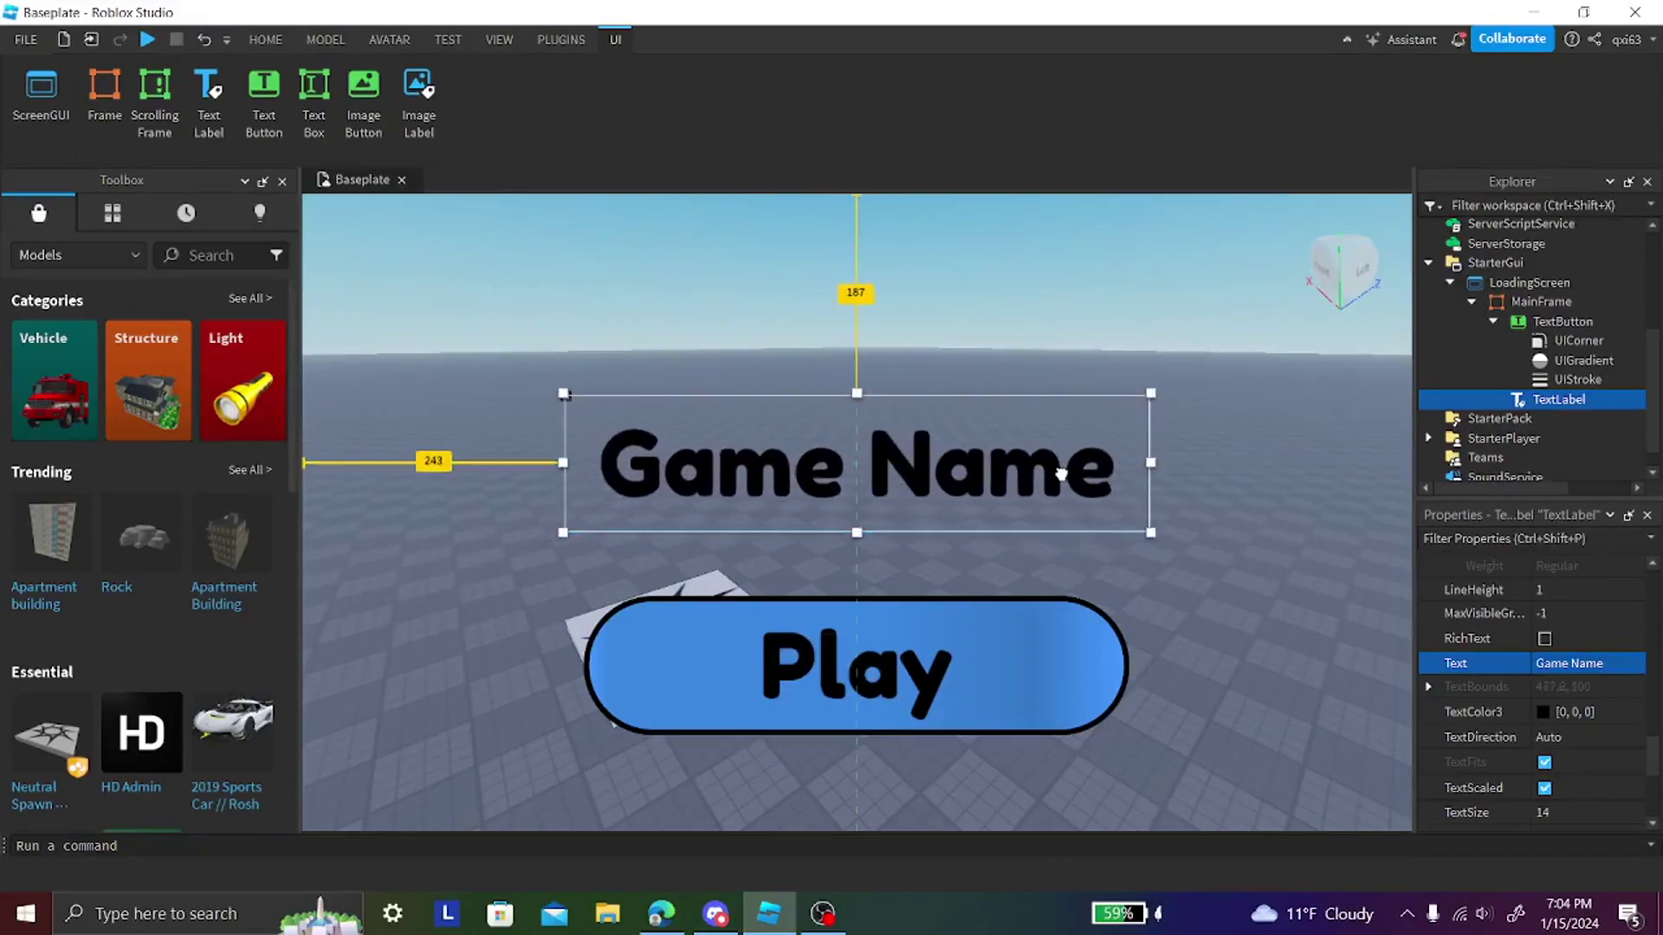
- Turn off Visible for MainFrame
{"action": "scroll", "coordinate": [1598, 714], "scroll_direction": "down", "scroll_amount": 9}
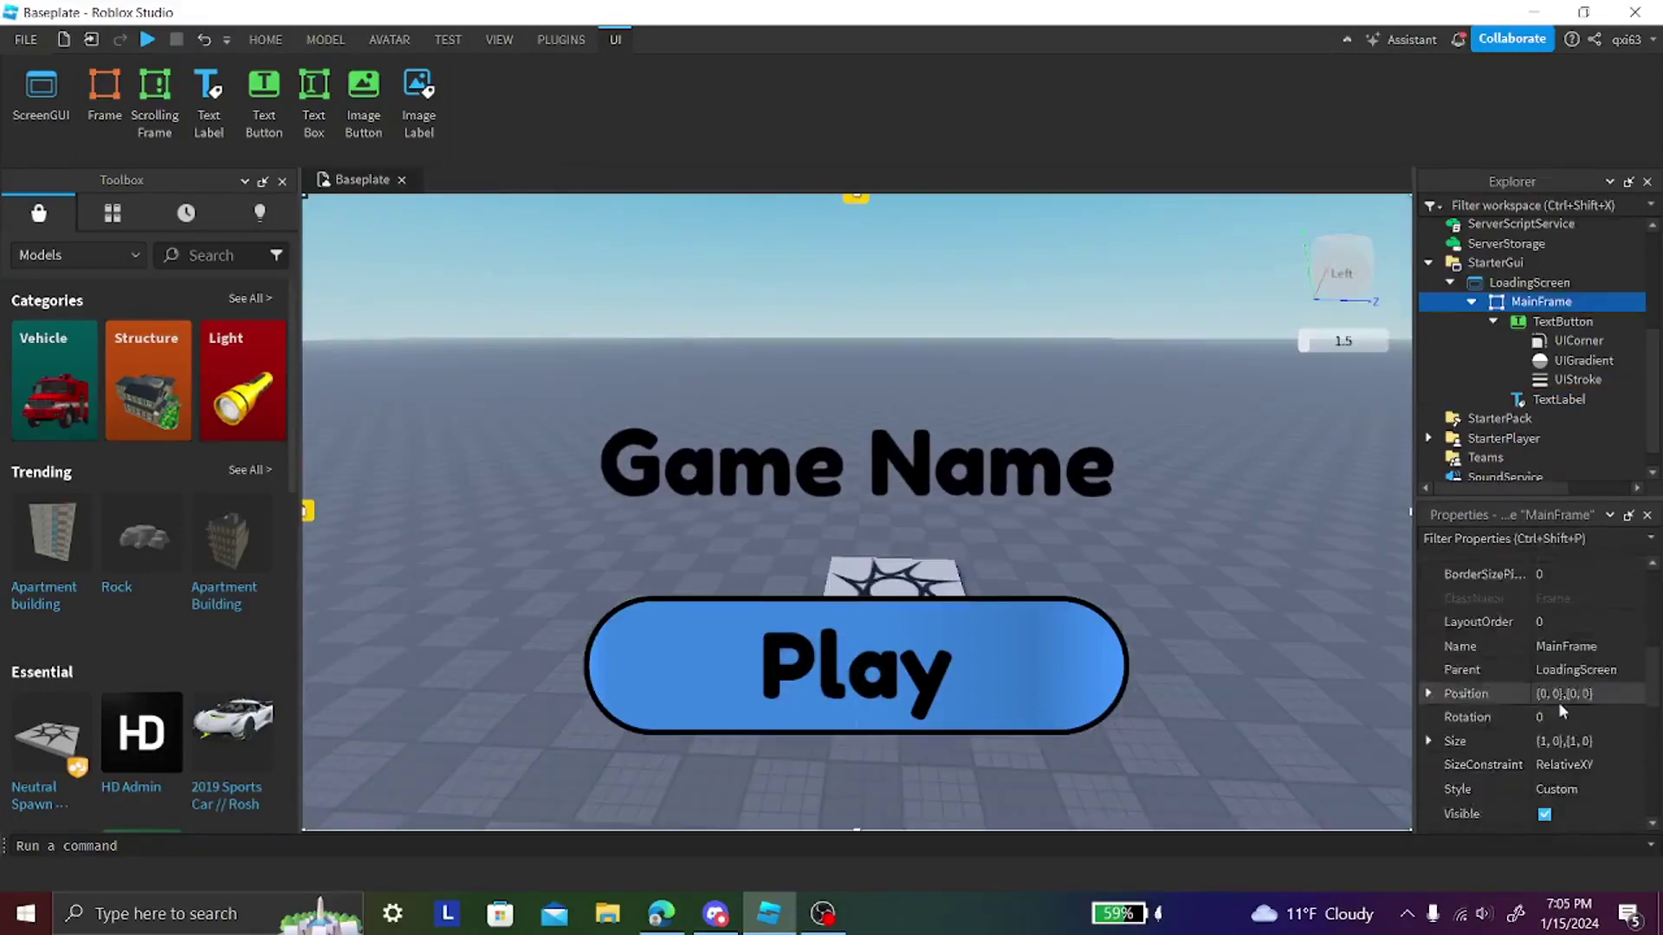
{"action": "scroll", "coordinate": [1549, 700], "scroll_direction": "up", "scroll_amount": 5}
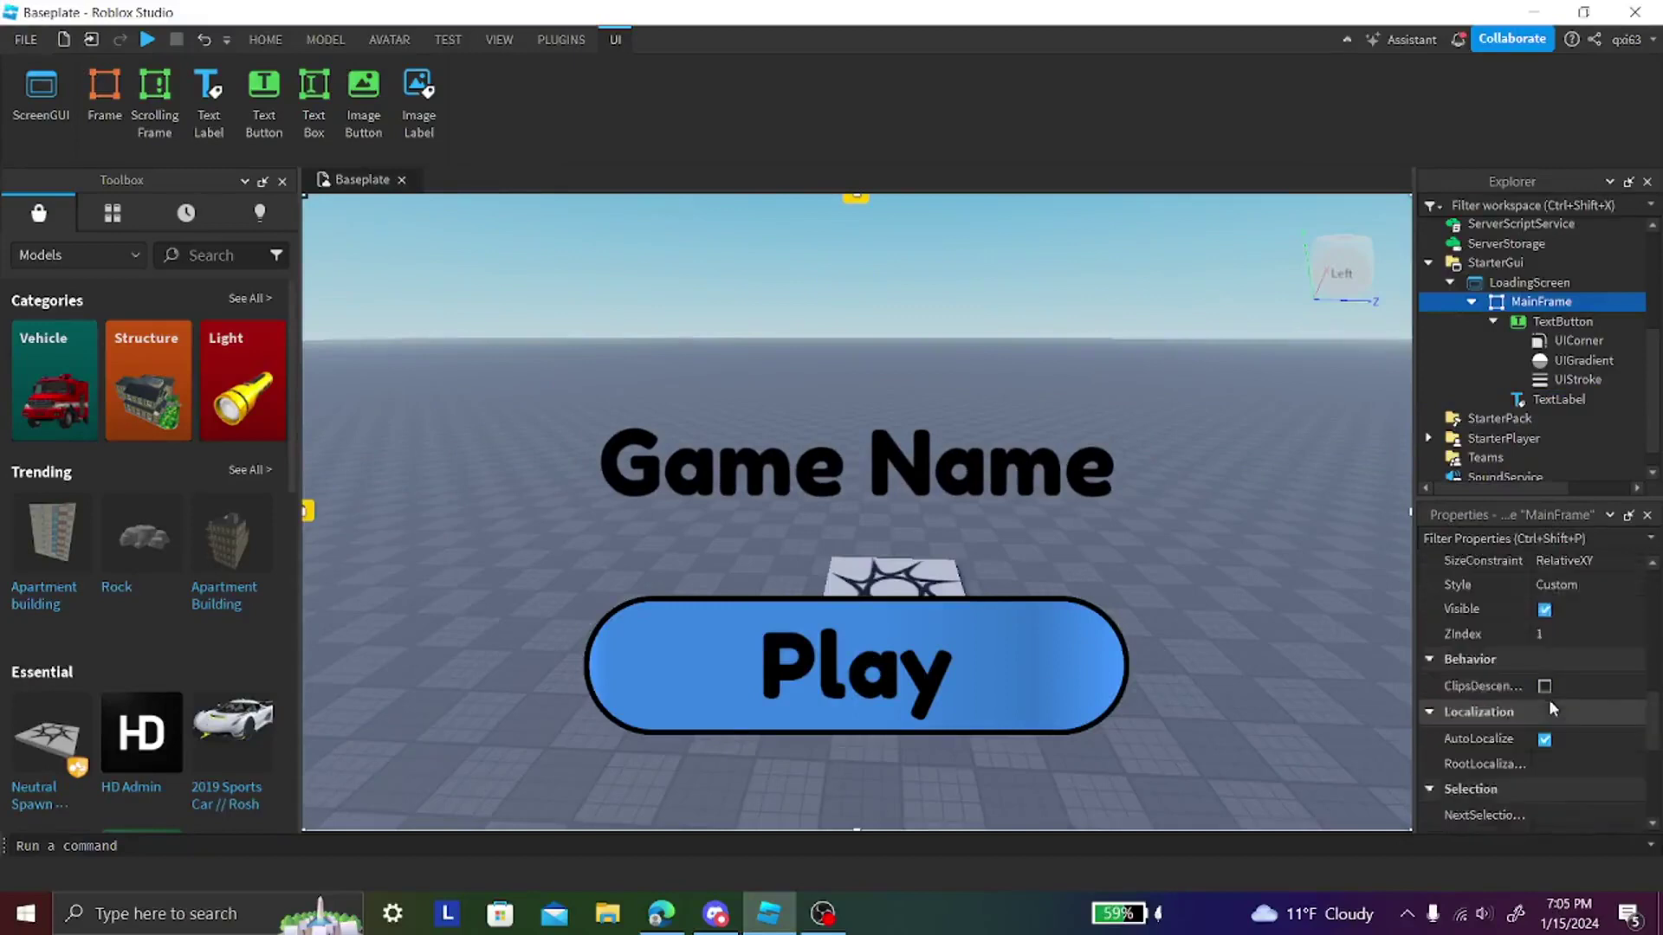
{"action": "left_click", "coordinate": [1544, 746]}
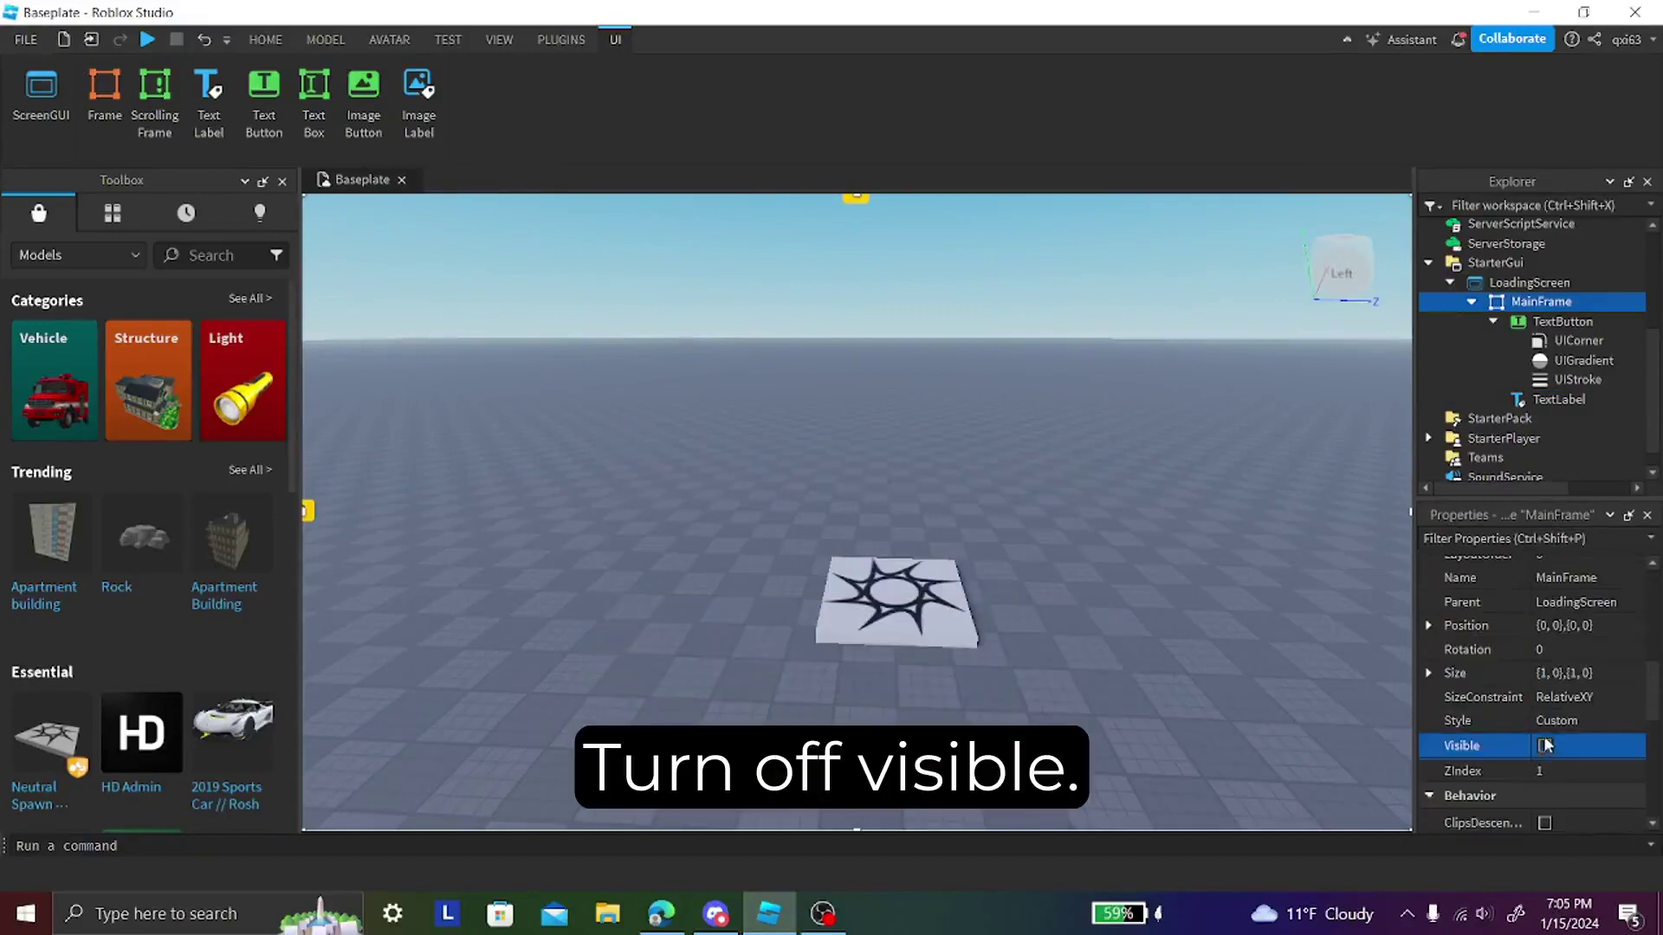
- Insert a BlurEffect into Lighting
{"action": "left_click", "coordinate": [1528, 282]}
{"action": "scroll", "coordinate": [1557, 312], "scroll_direction": "up", "scroll_amount": 2}
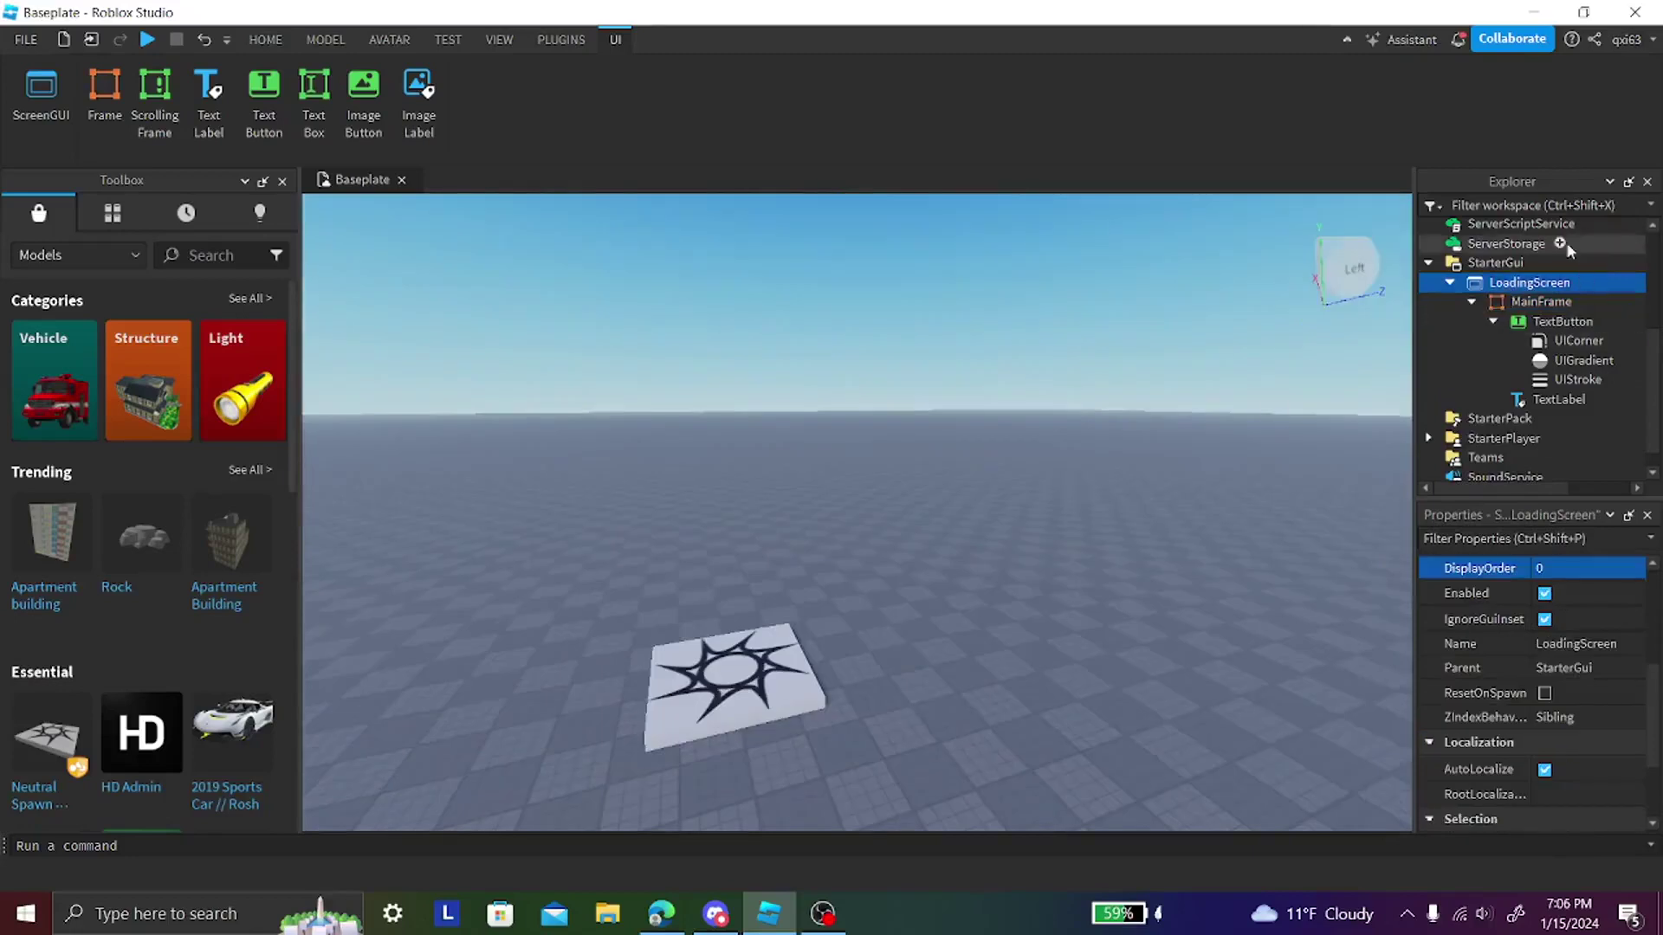
{"action": "scroll", "coordinate": [1556, 313], "scroll_direction": "up", "scroll_amount": 3}
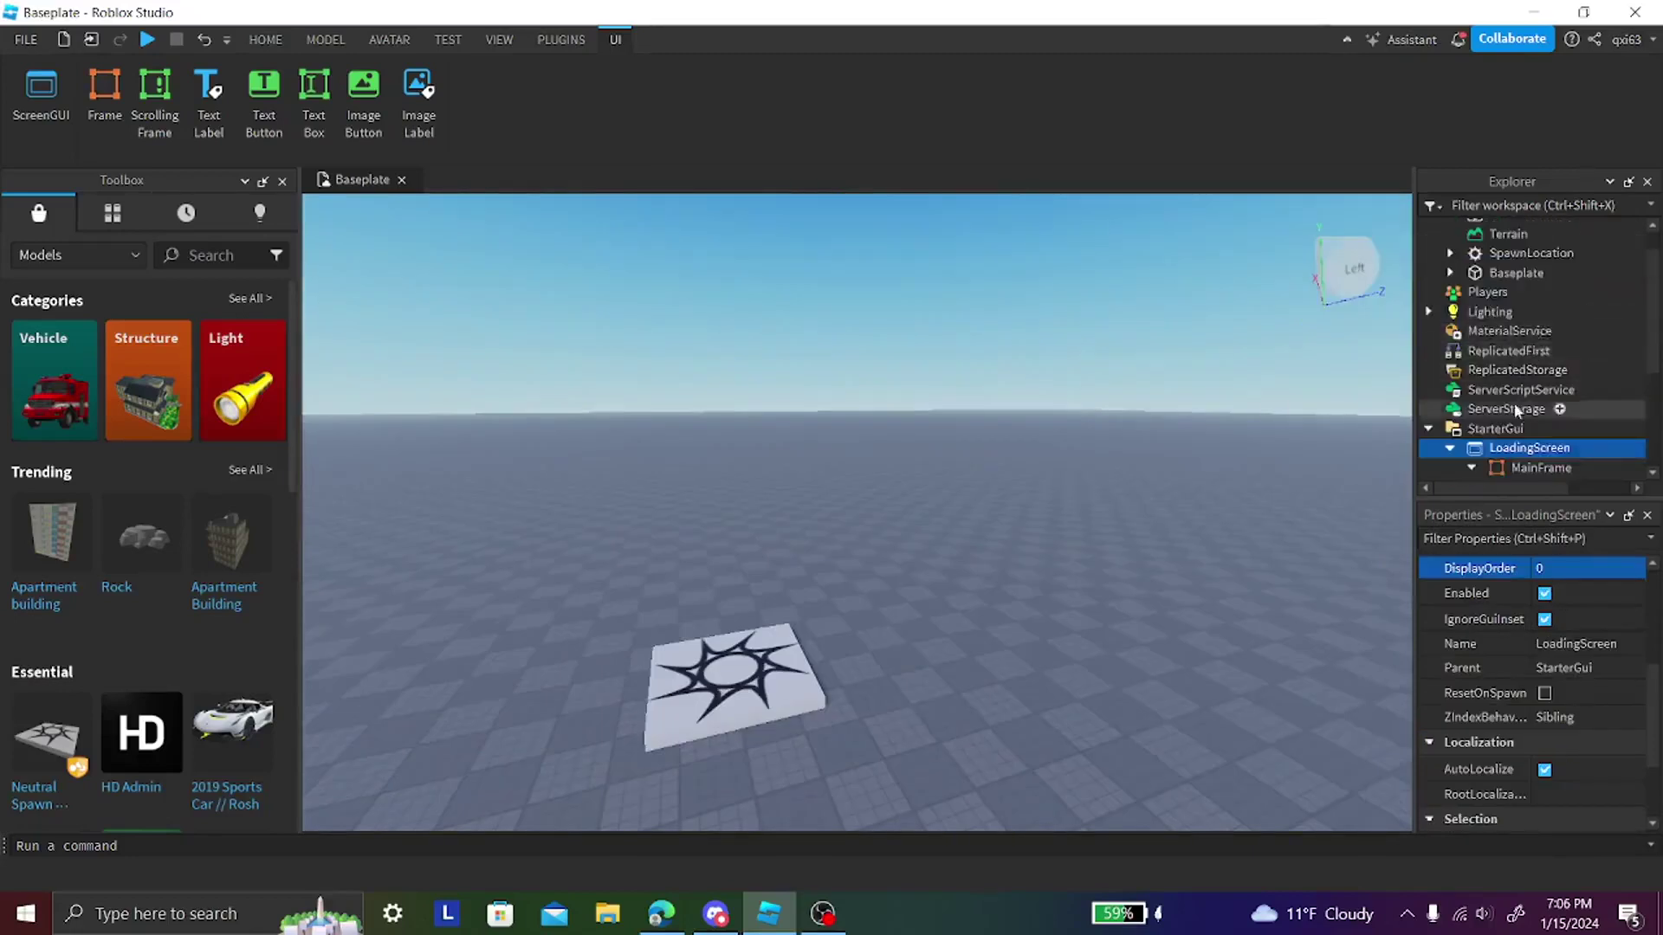
{"action": "left_click", "coordinate": [1527, 345]}
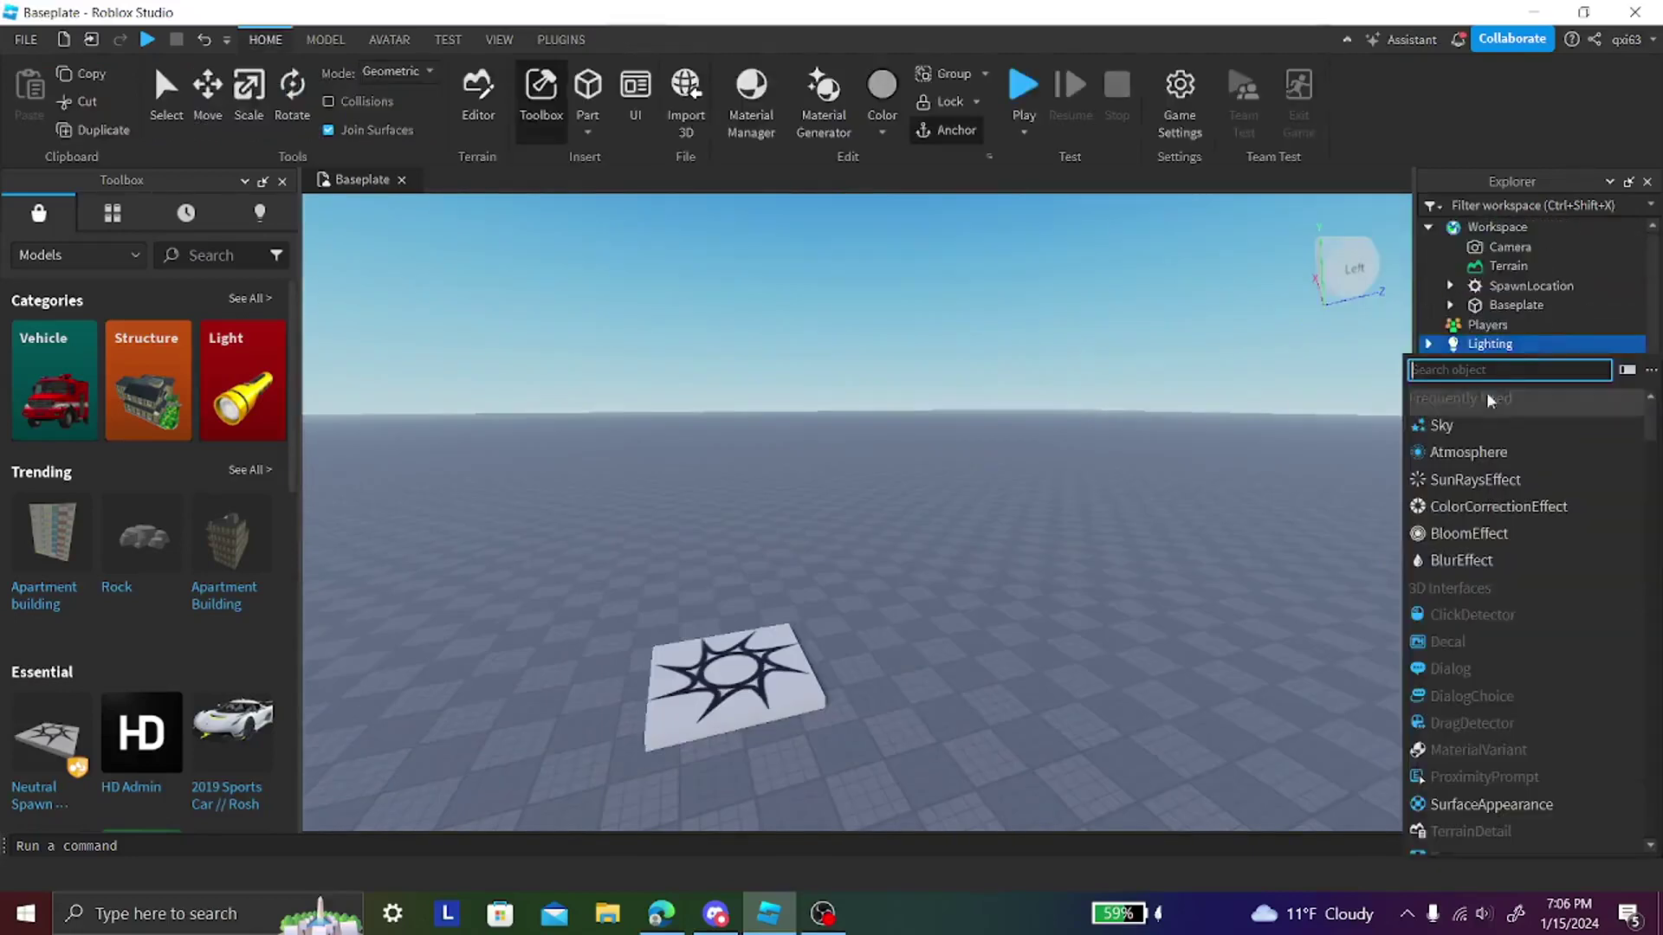
{"action": "left_click", "coordinate": [1461, 560]}
- Disable the Blur effect in Lighting
{"action": "left_click", "coordinate": [1501, 422]}
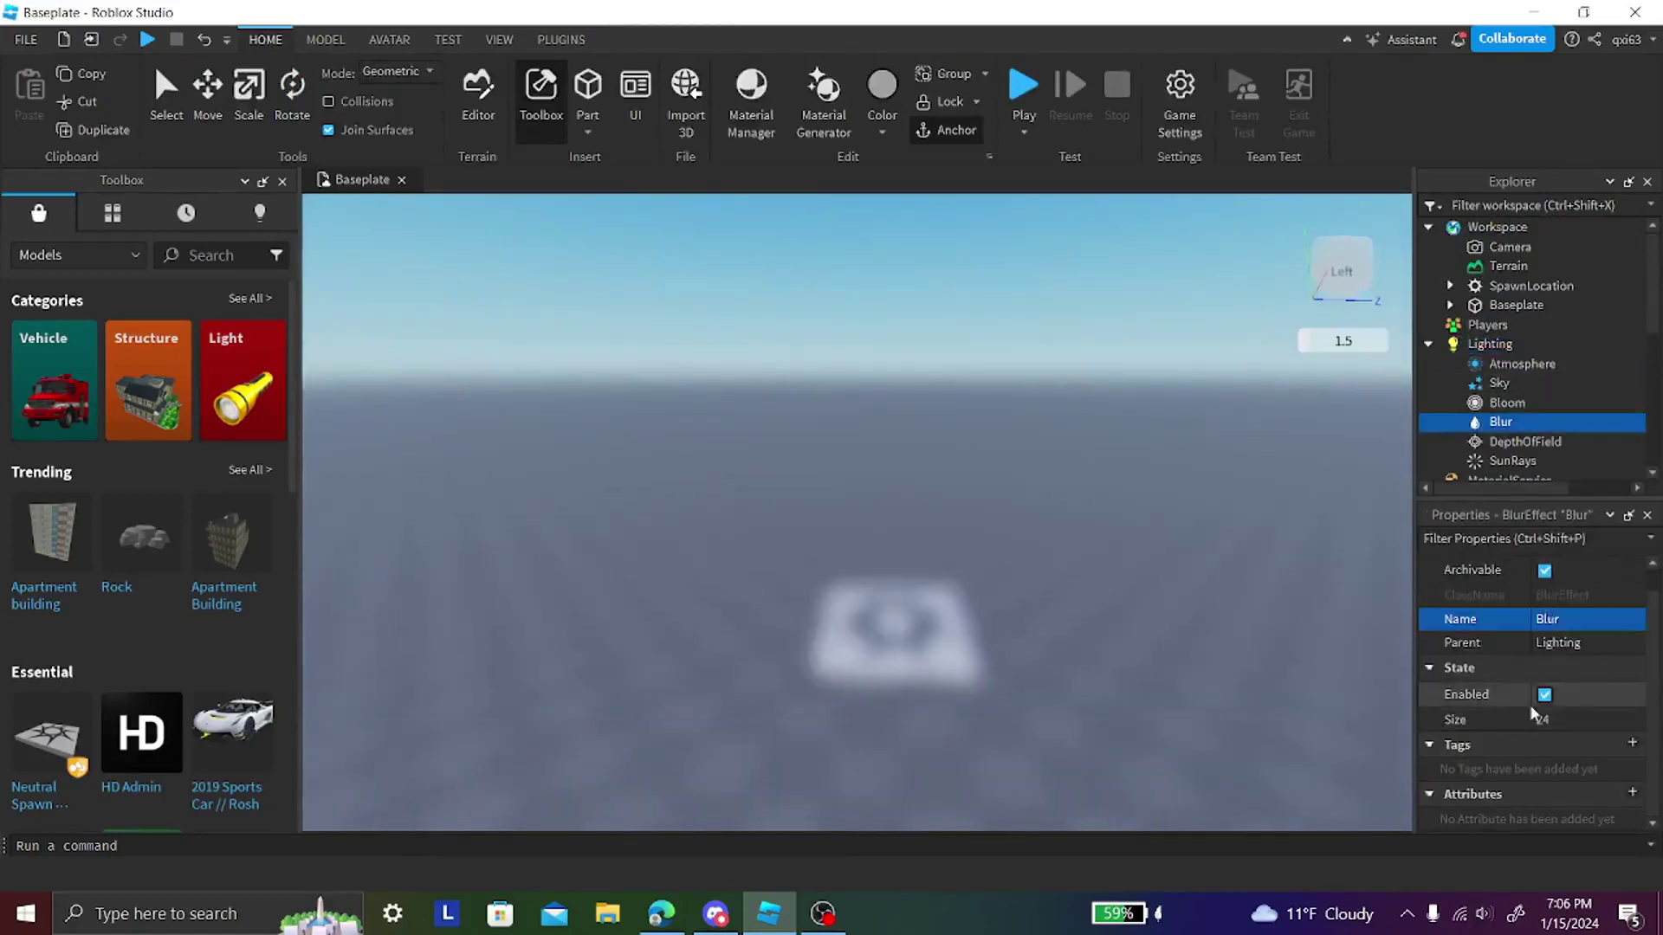
{"action": "left_click", "coordinate": [1545, 695]}
{"action": "right_click_drag", "start_coordinate": [1153, 591], "coordinate": [1153, 590]}
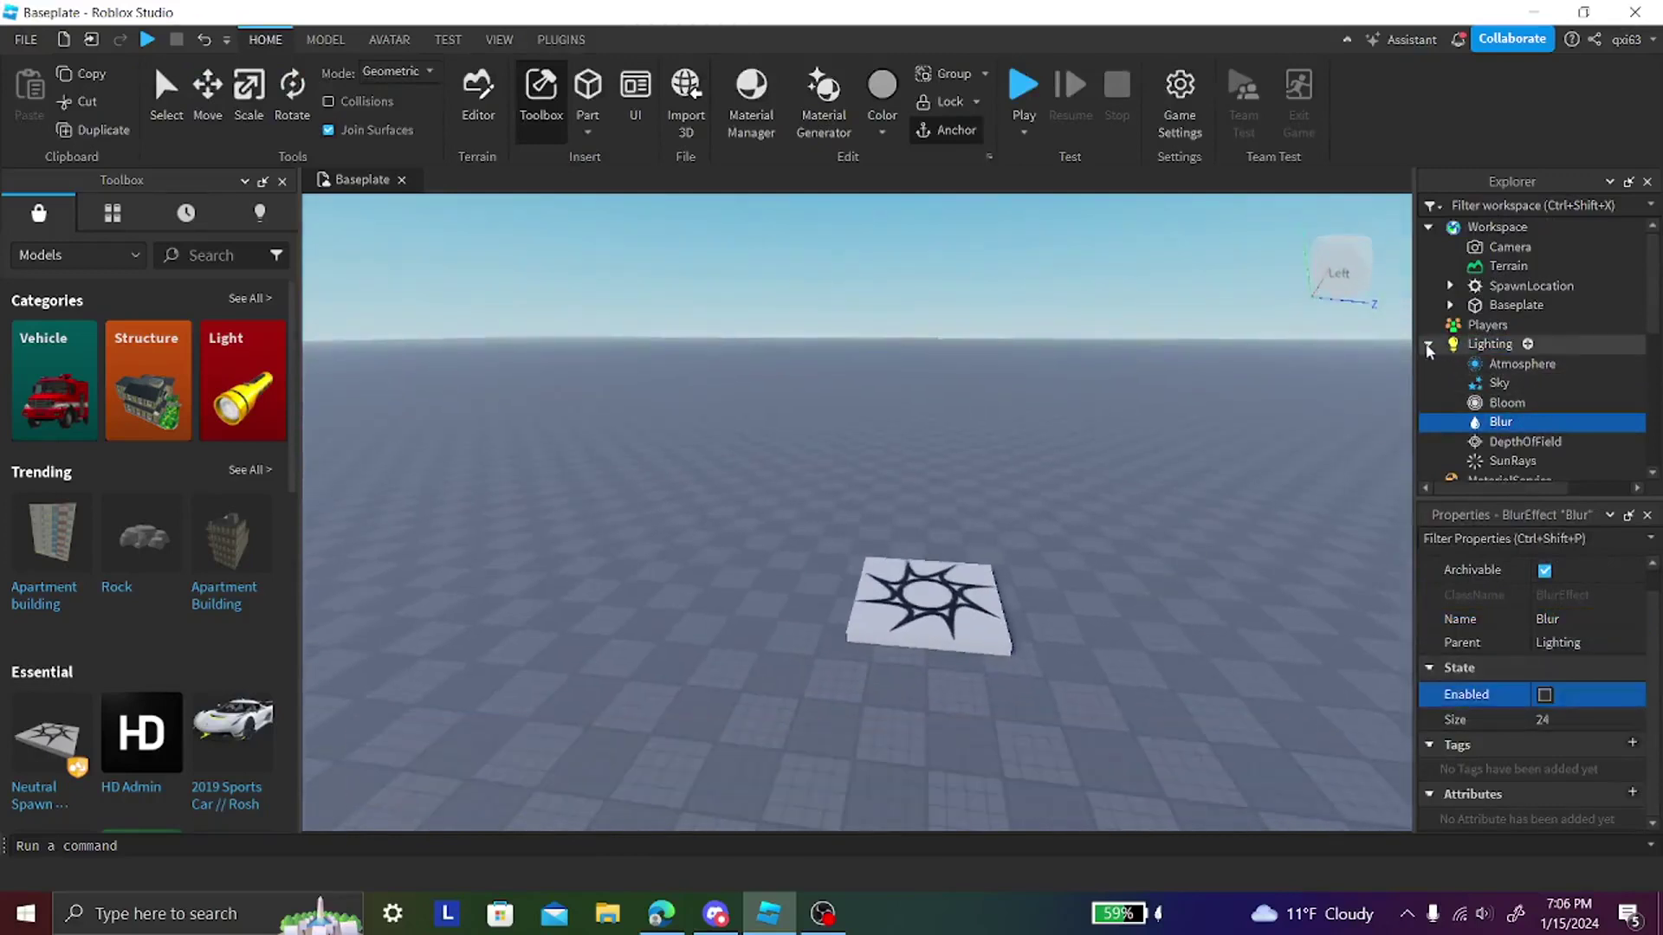
- Rename the Blur effect as LoadingScreenBlur and collapse the Lighting contents
{"action": "double_click", "coordinate": [1506, 424]}
{"action": "type", "text": "LoadingScreenBl"}
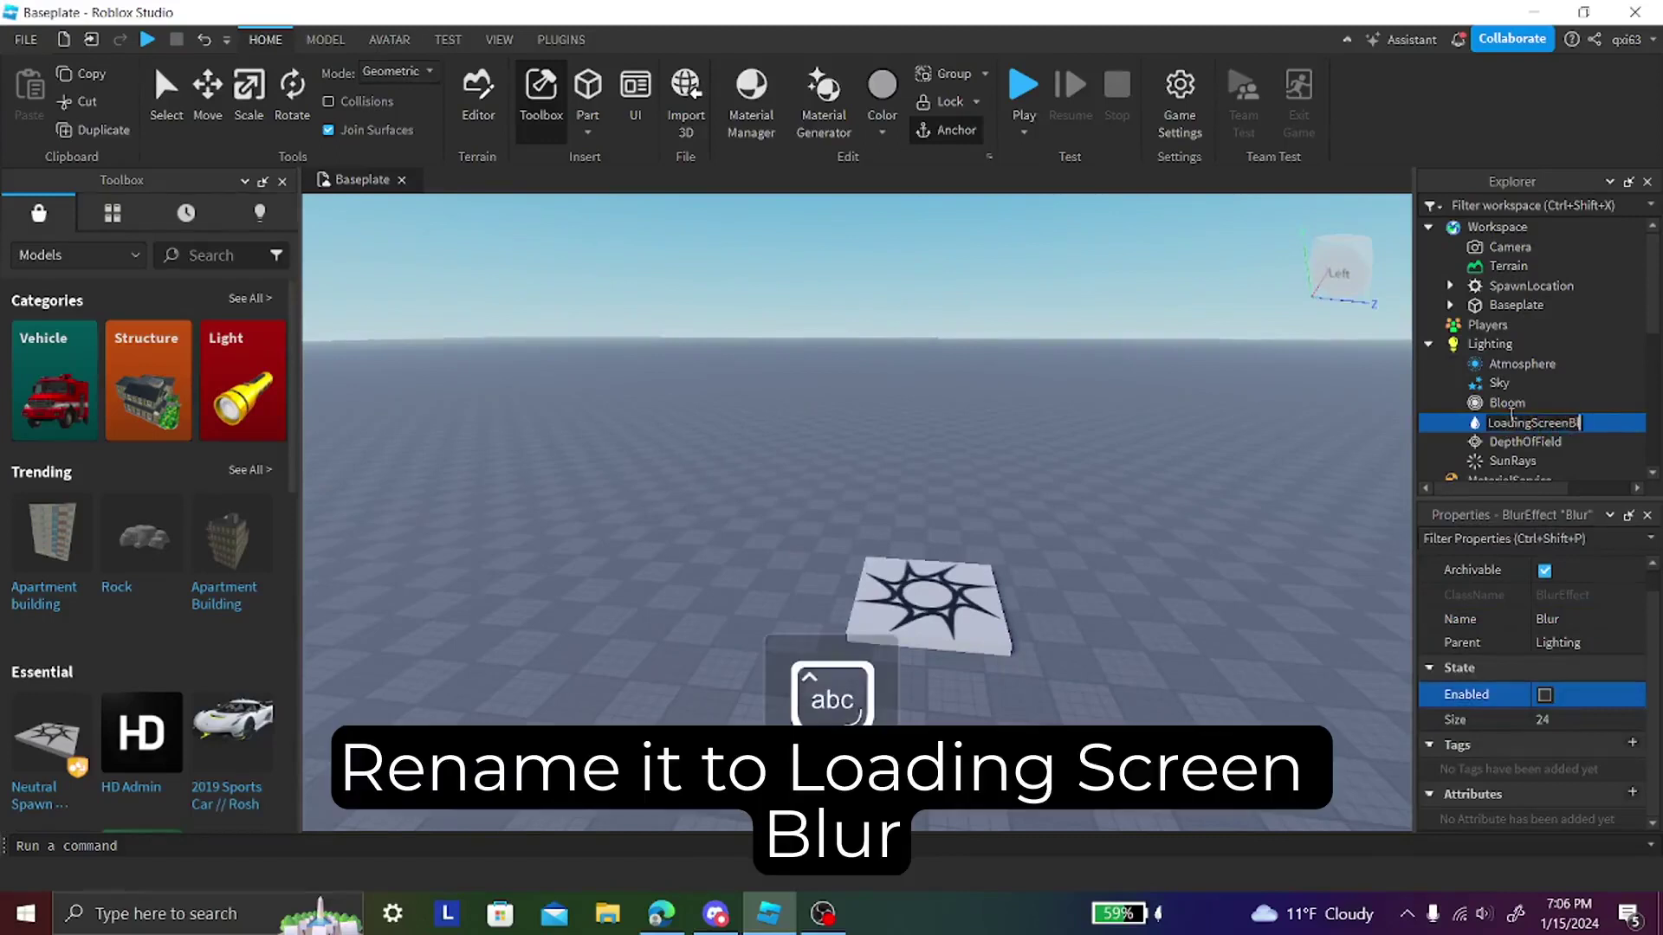
{"action": "type", "text": "ur"}
{"action": "key", "text": "Return"}
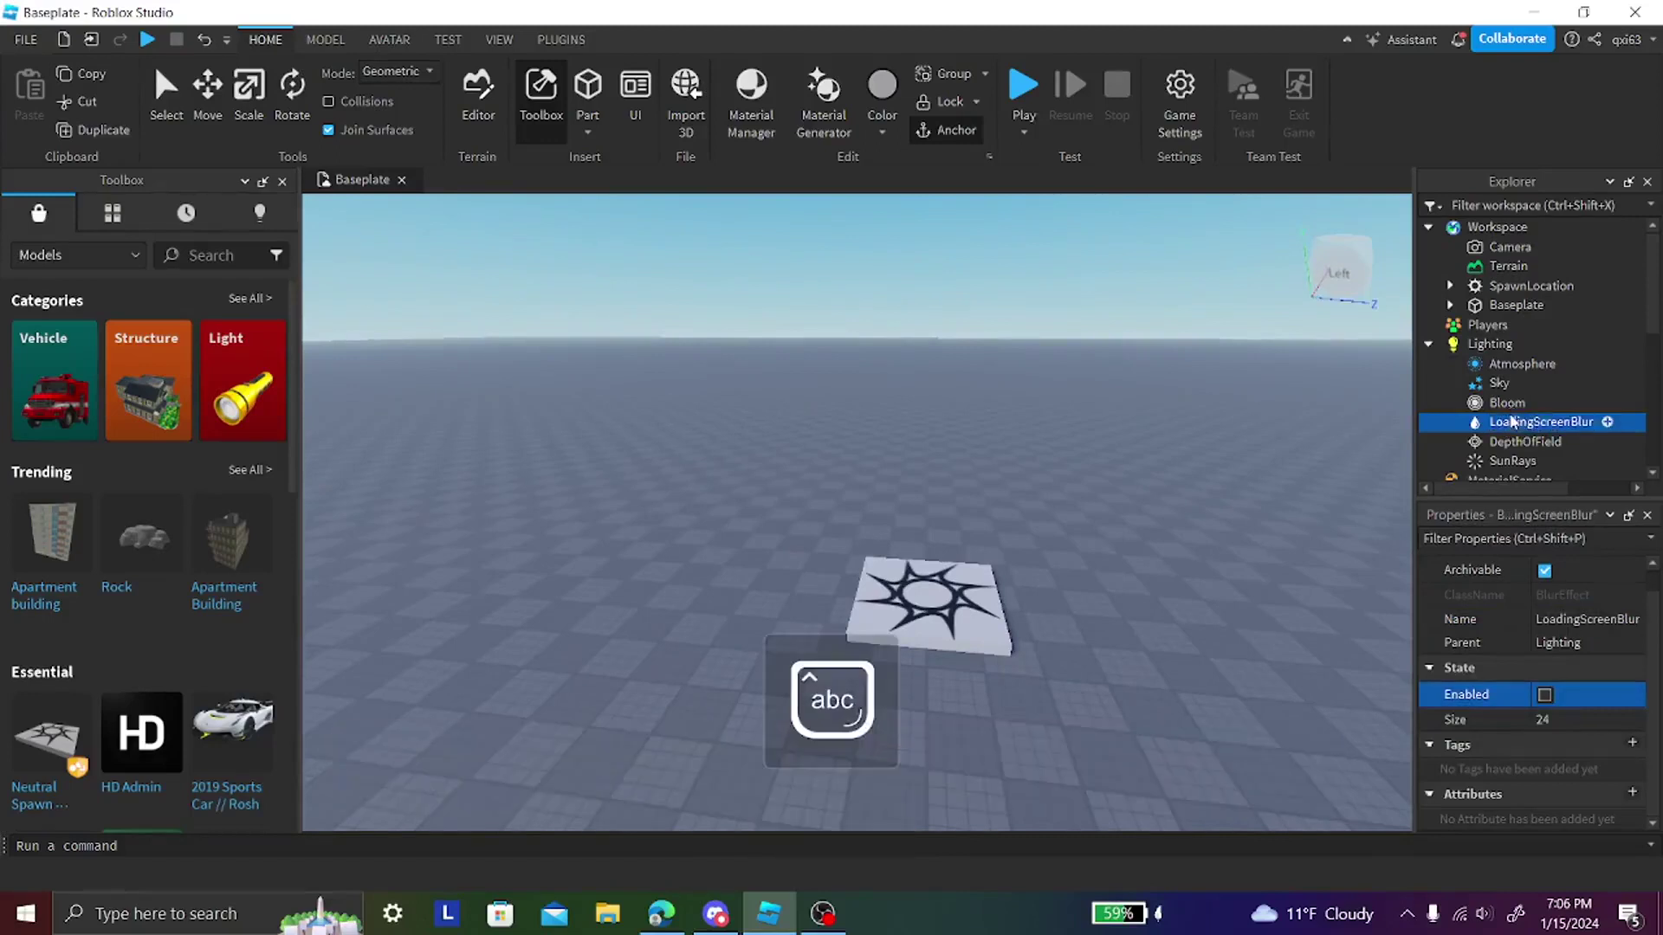
{"action": "left_click", "coordinate": [1429, 345]}
- Add a block part to the workspace beside the spawn location
{"action": "right_click_drag", "start_coordinate": [712, 253], "coordinate": [722, 258]}
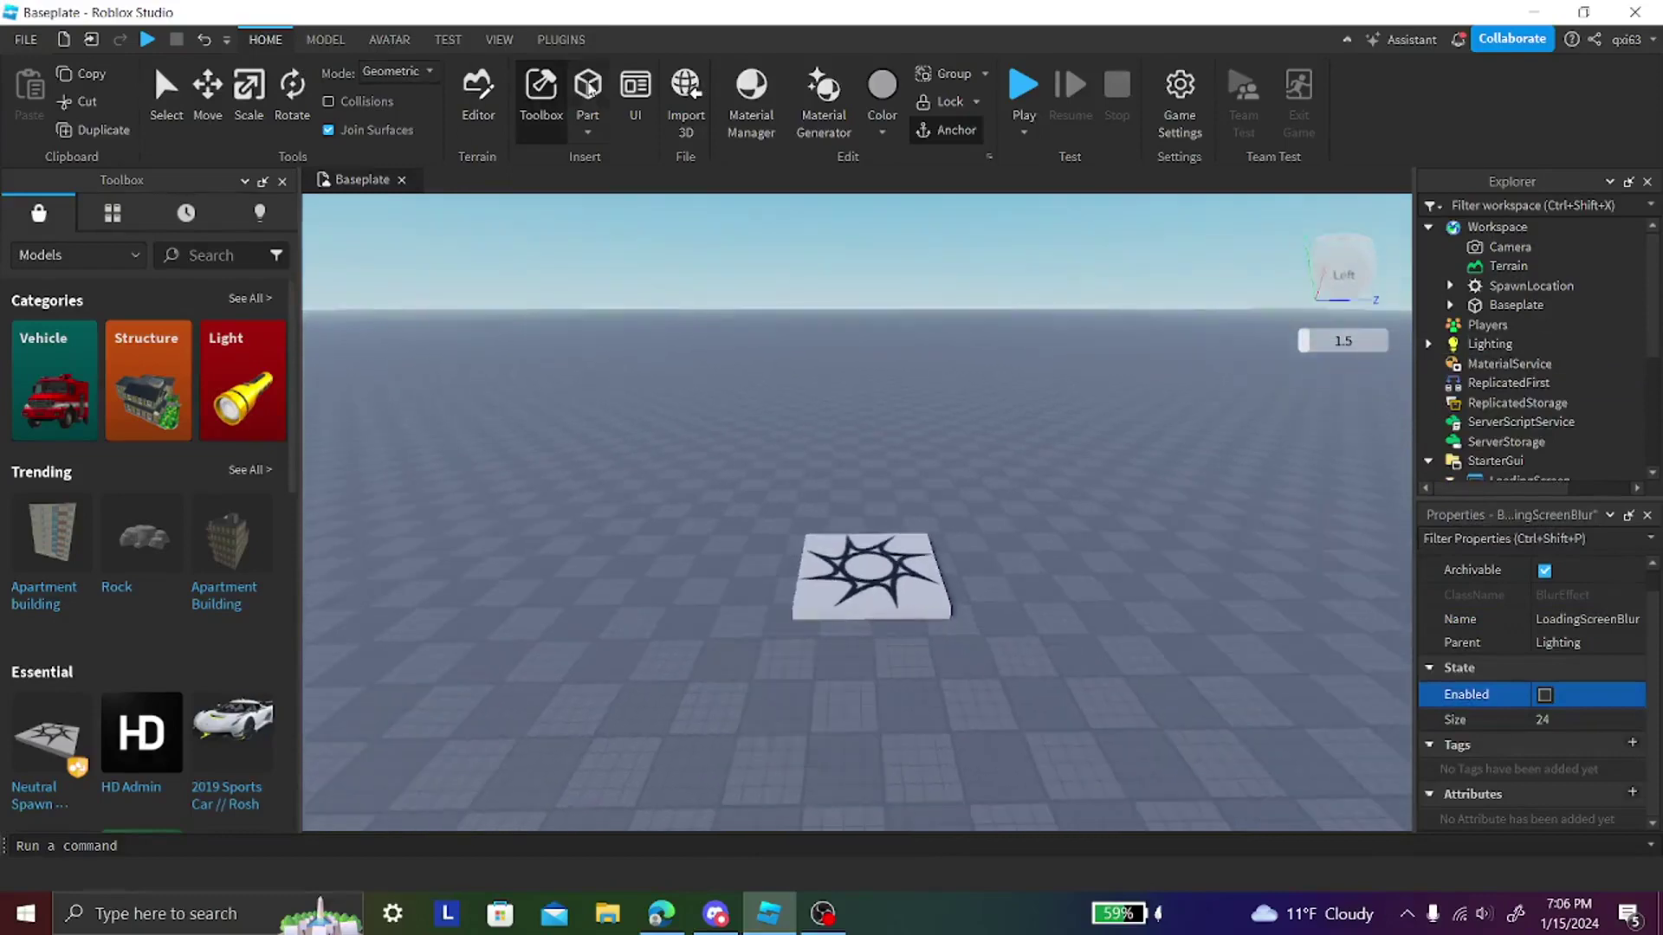
{"action": "left_click", "coordinate": [589, 87]}
{"action": "scroll", "coordinate": [970, 421], "scroll_direction": "up", "scroll_amount": 5}
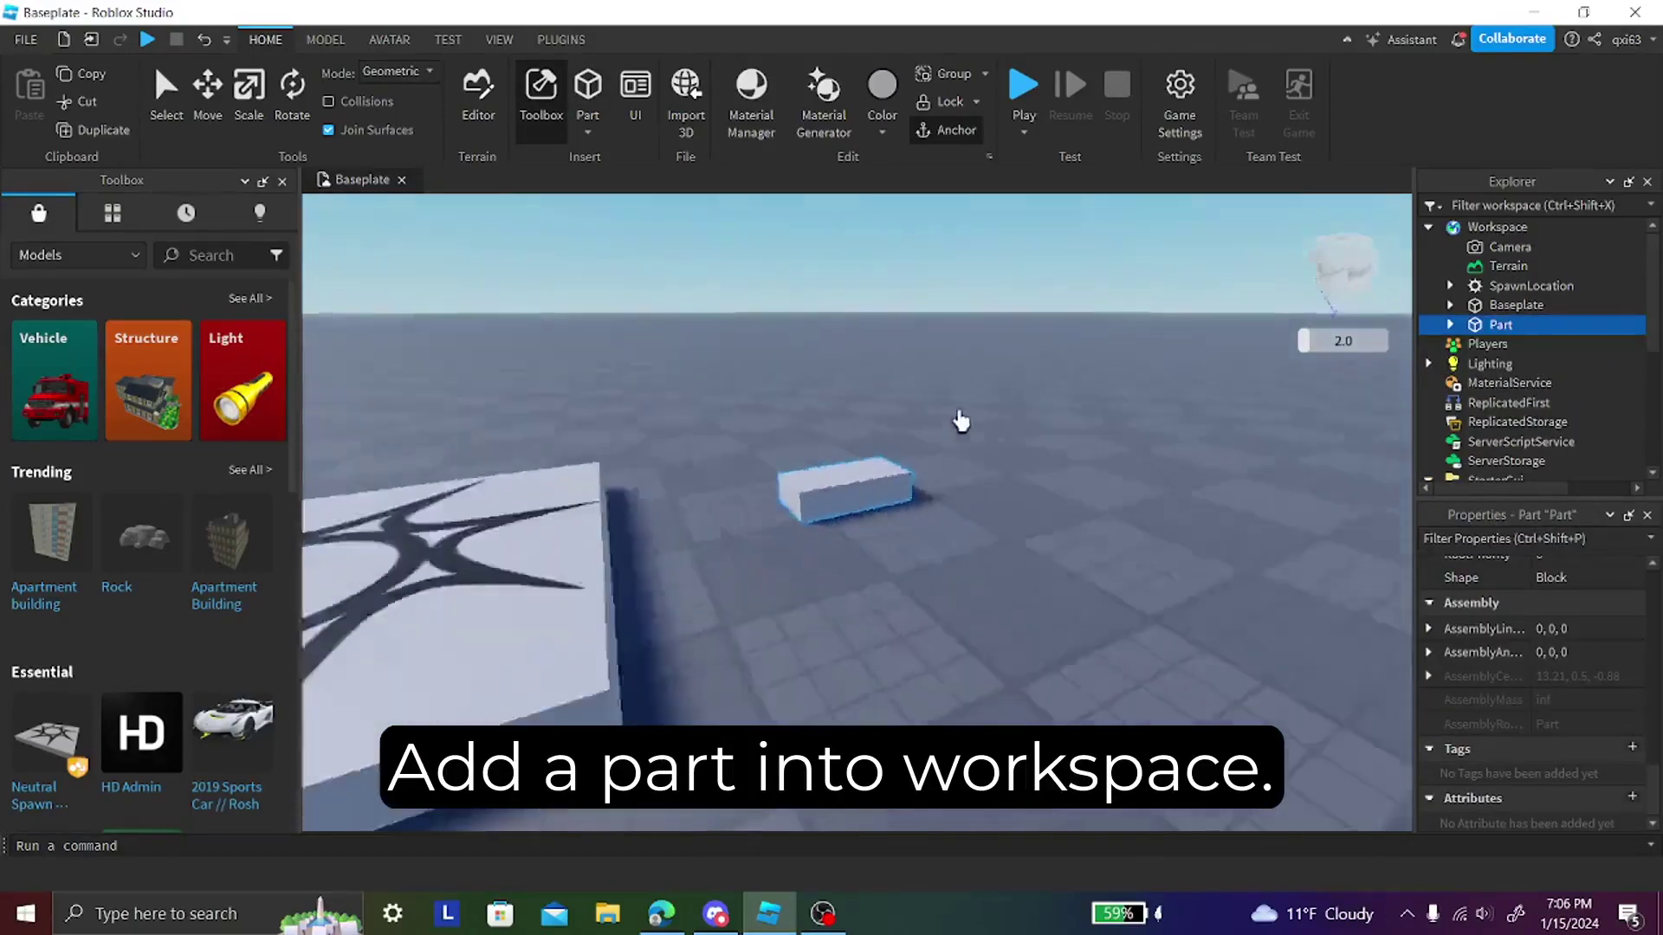
{"action": "mouse_move", "coordinate": [1506, 333]}
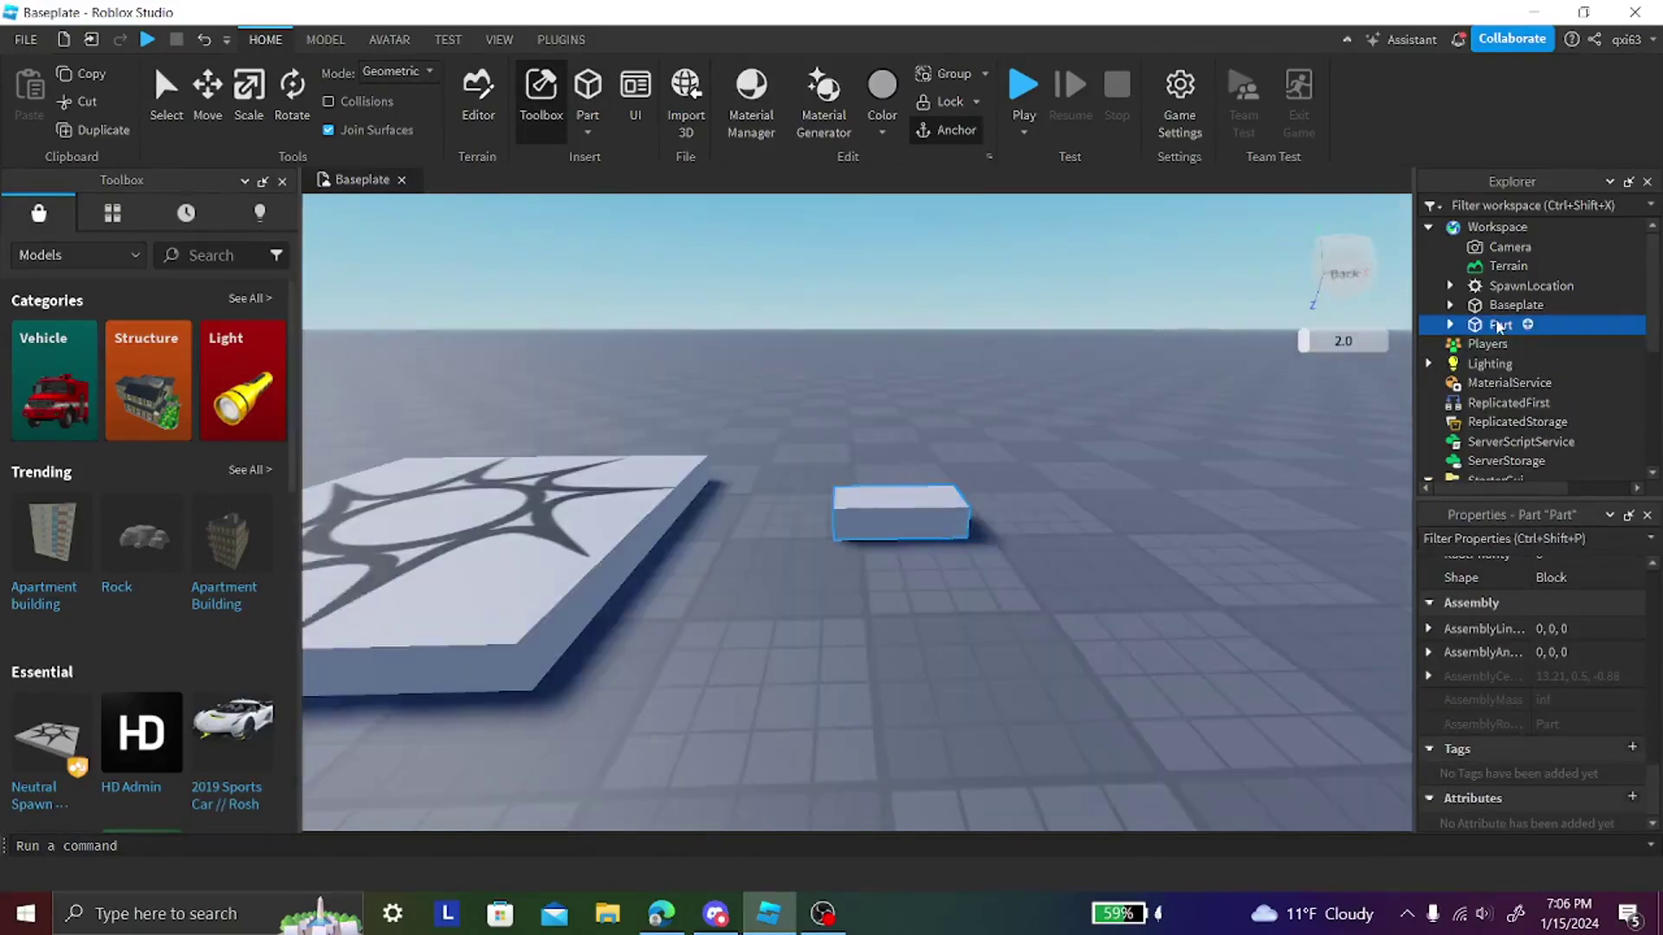
- Rename the new workspace part as CameraPart and set its transparency to 1
{"action": "type", "text": "Camera"}
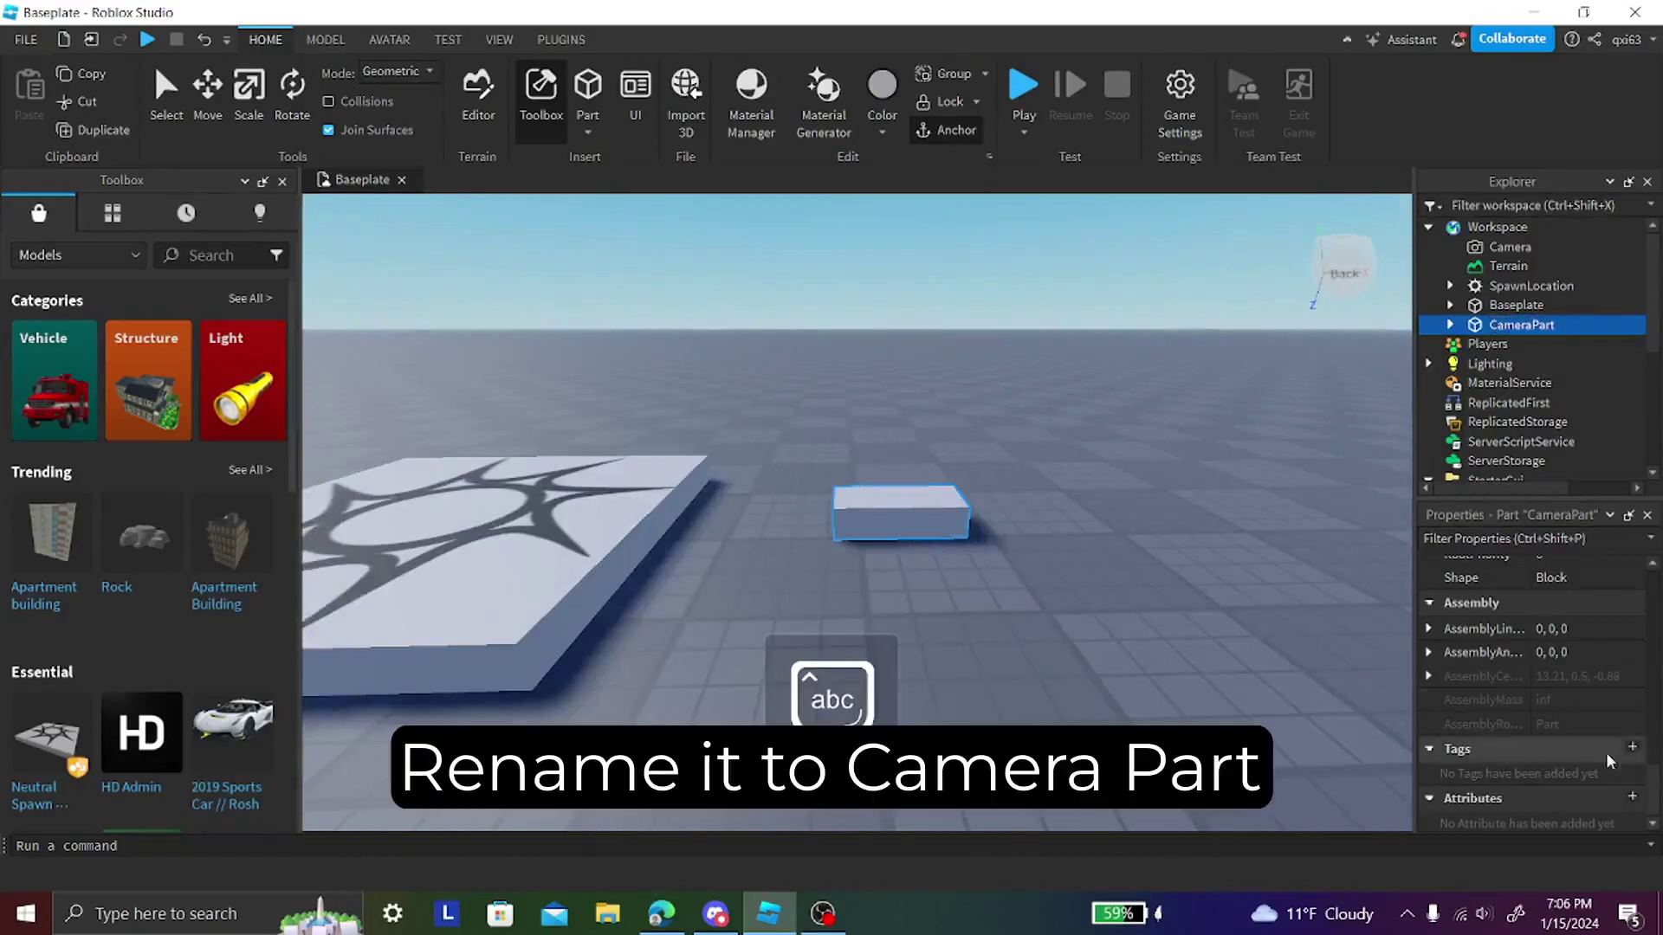
{"action": "scroll", "coordinate": [1594, 737], "scroll_direction": "up", "scroll_amount": 3}
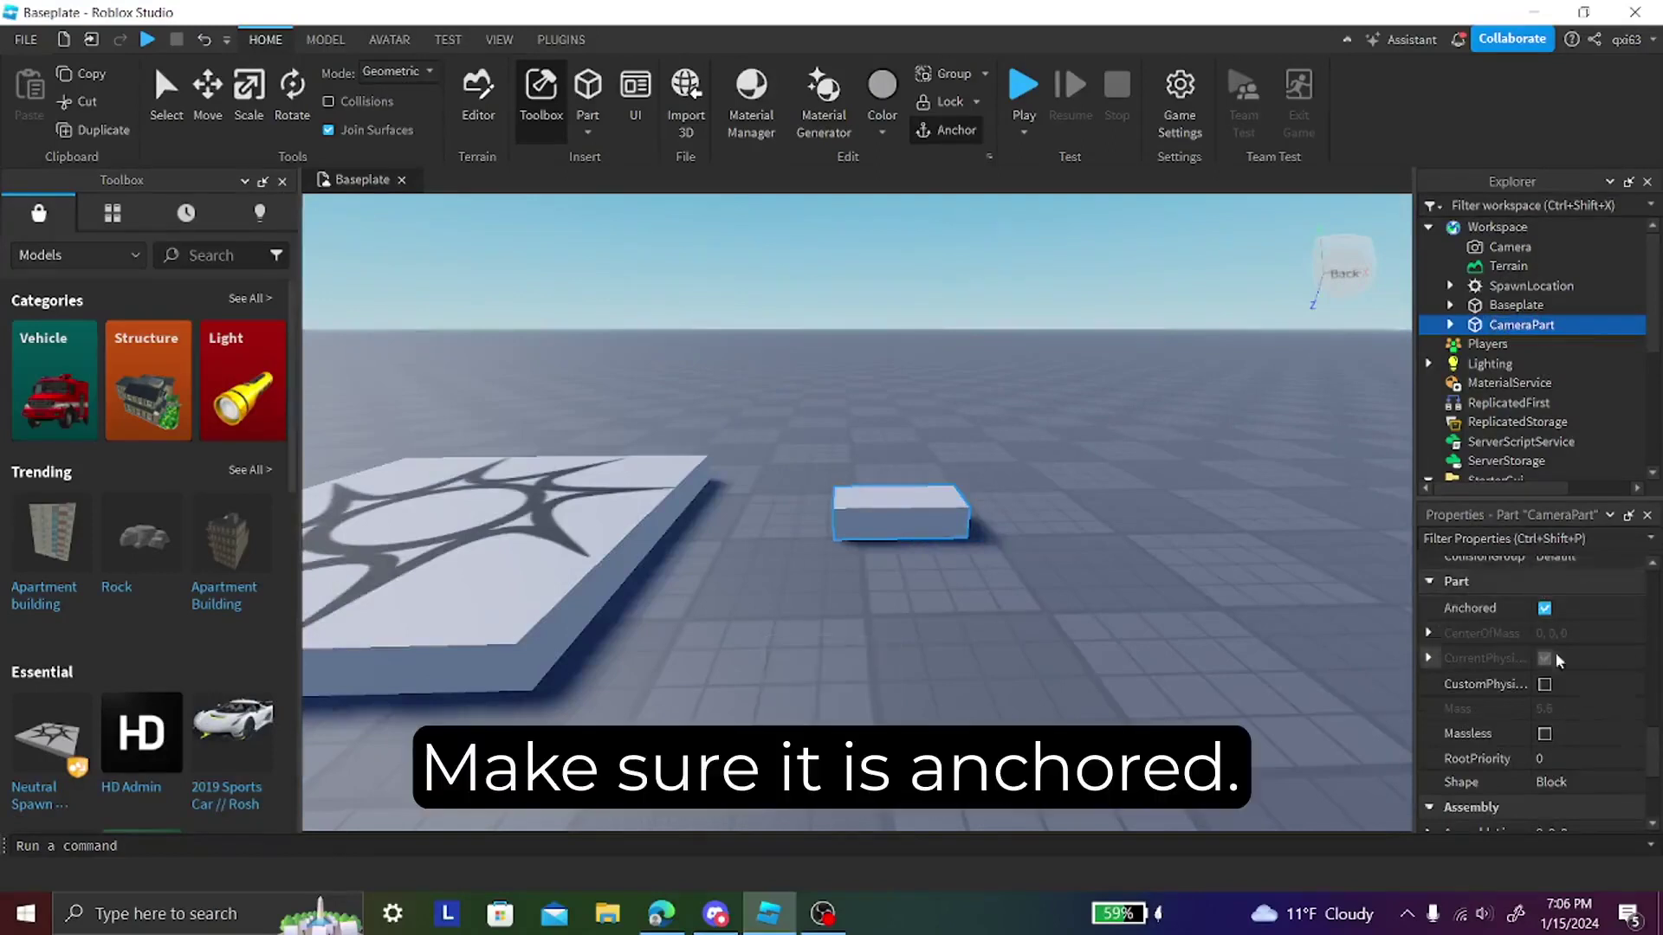
{"action": "scroll", "coordinate": [1537, 675], "scroll_direction": "up", "scroll_amount": 10}
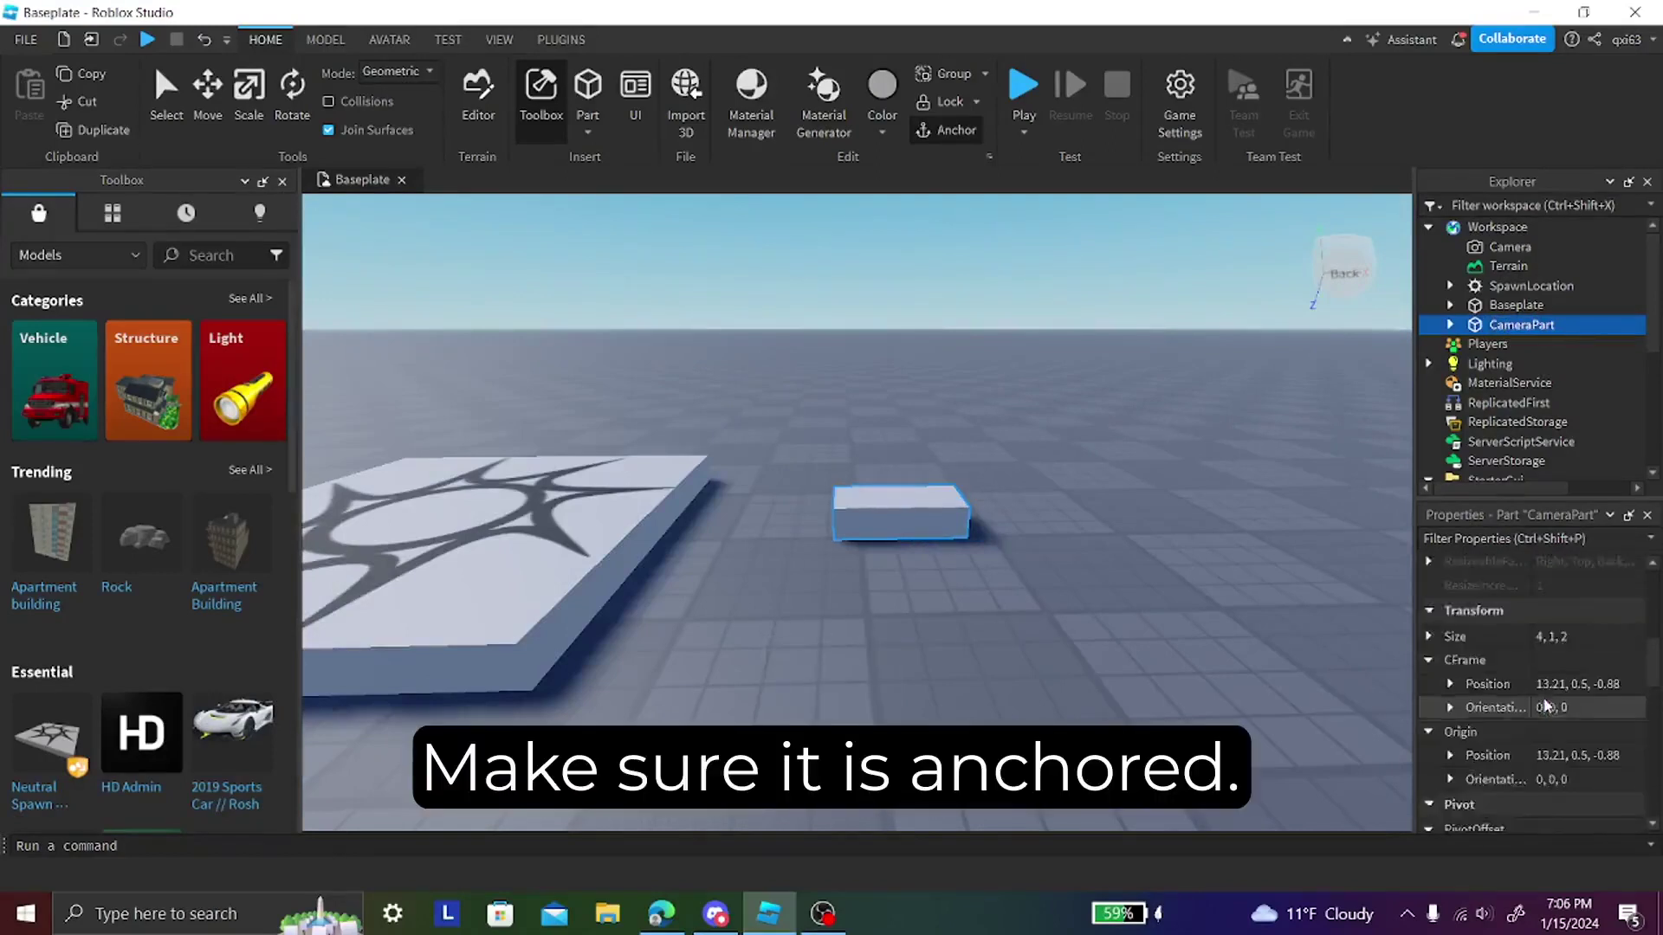
{"action": "left_click", "coordinate": [1585, 745]}
{"action": "type", "text": "1"}
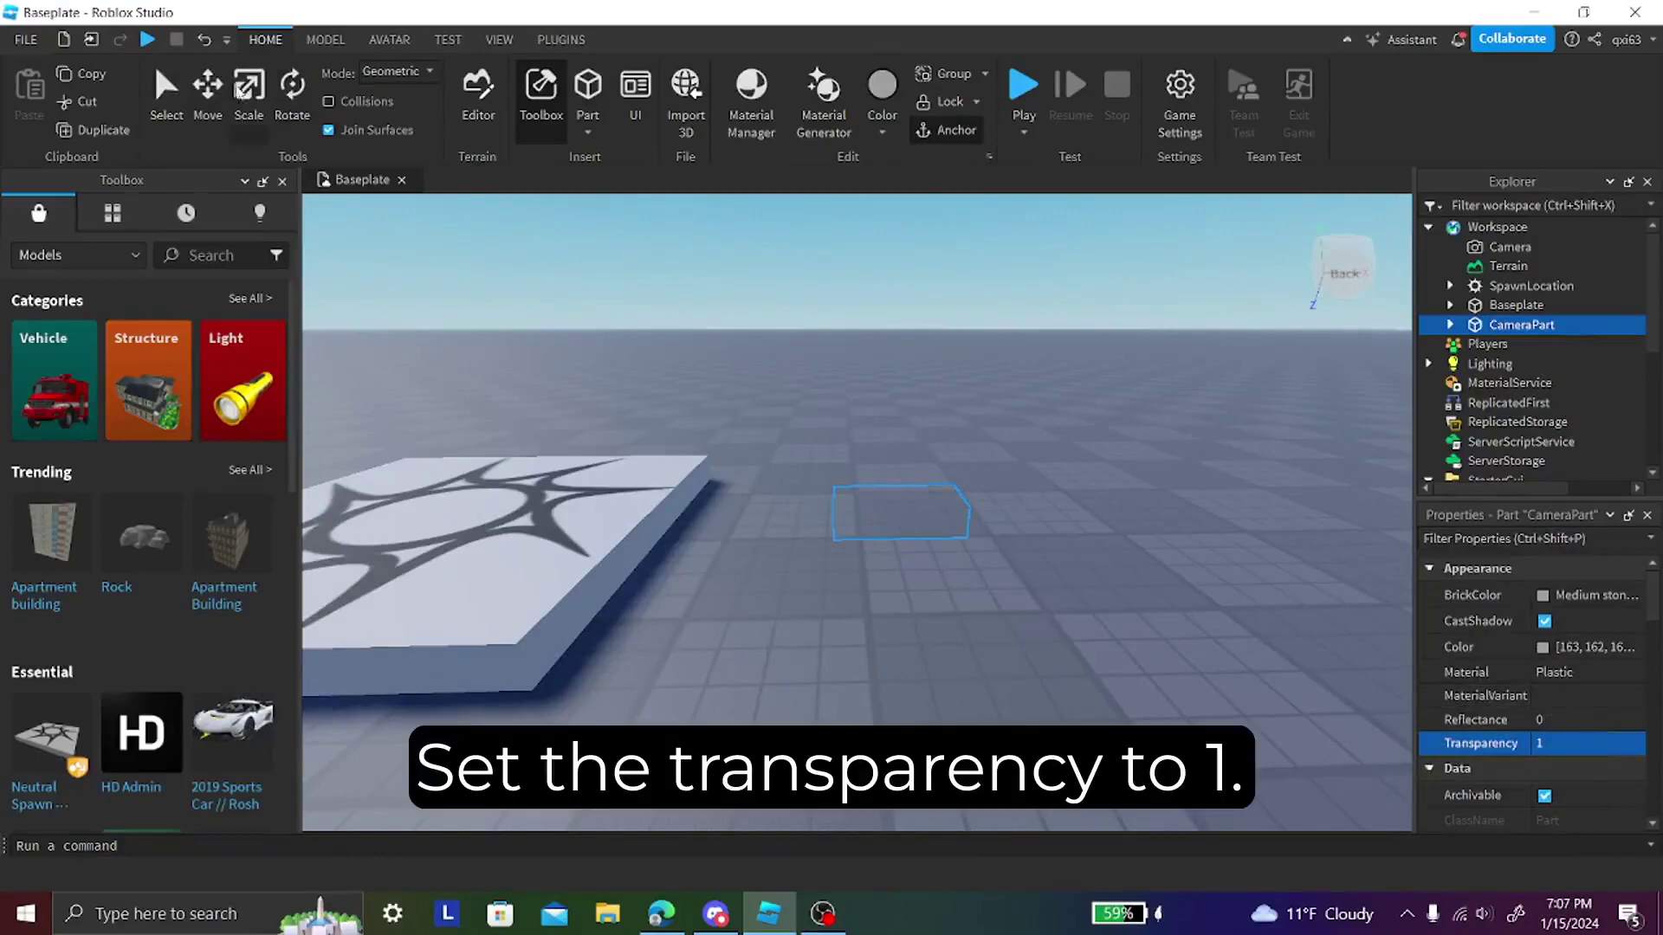
- Move CameraPart up into the sky and rotate it to face the map area around the spawn location, then deselect it
{"action": "left_click", "coordinate": [218, 87]}
{"action": "right_click_drag", "start_coordinate": [913, 482], "coordinate": [831, 443]}
{"action": "left_click_drag", "start_coordinate": [831, 443], "coordinate": [851, 391]}
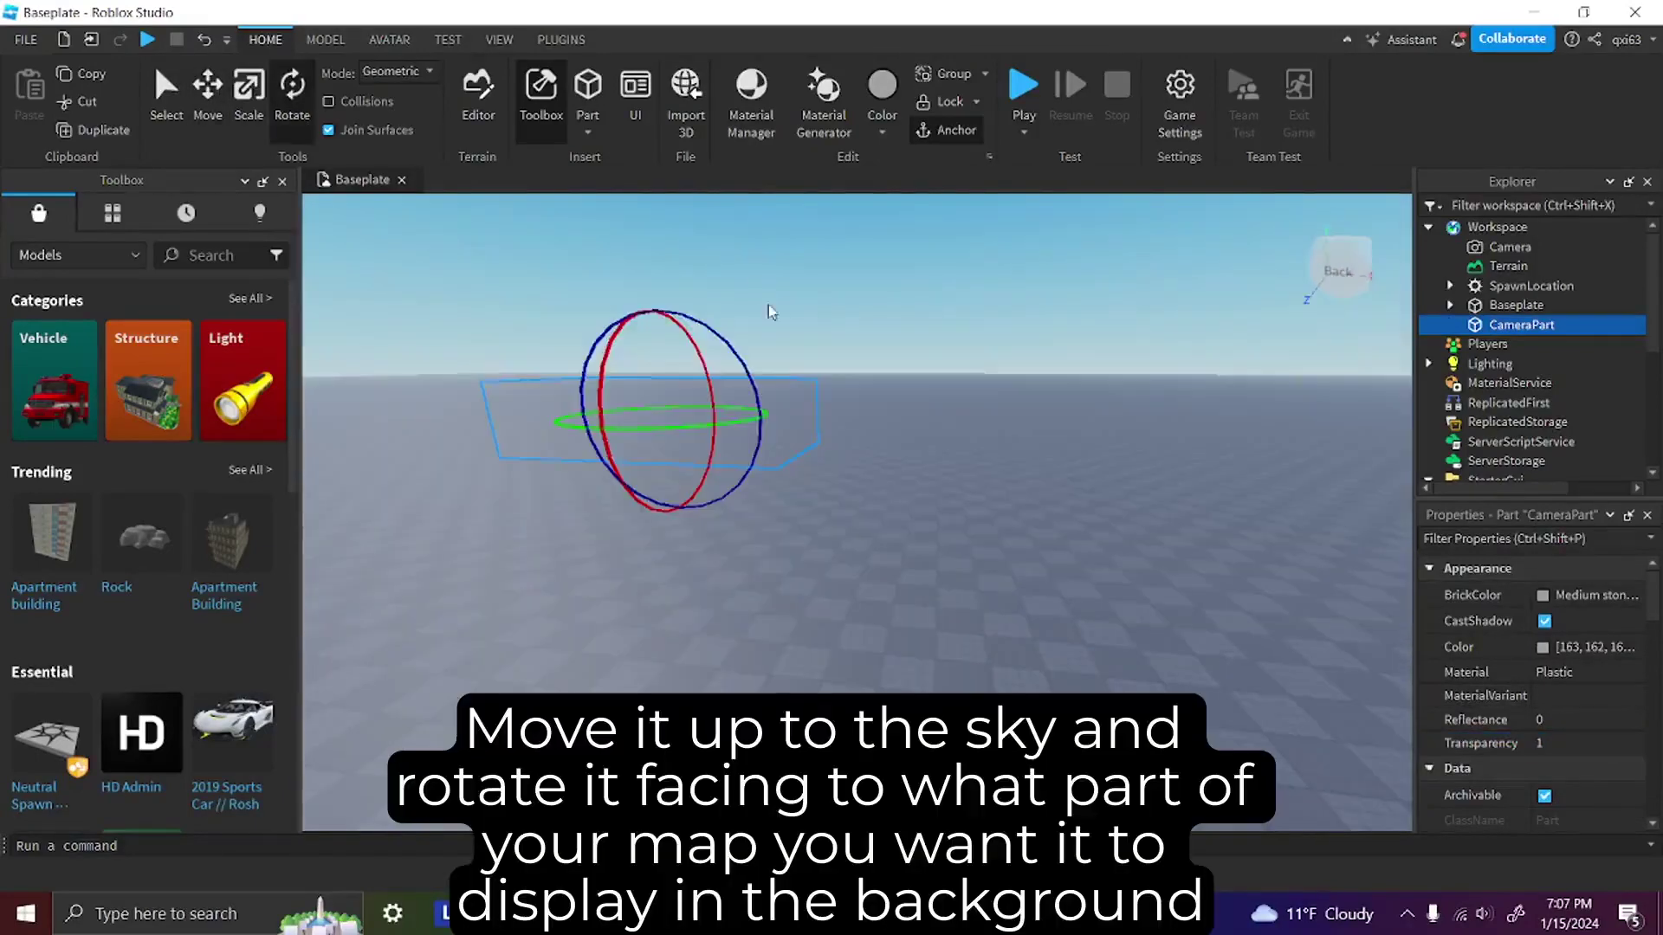
{"action": "left_click_drag", "start_coordinate": [1202, 391], "coordinate": [1189, 319]}
{"action": "left_click", "coordinate": [794, 322]}
{"action": "right_click_drag", "start_coordinate": [792, 322], "coordinate": [792, 321]}
{"action": "key", "text": "d"}
{"action": "right_click_drag", "start_coordinate": [808, 431], "coordinate": [808, 430]}
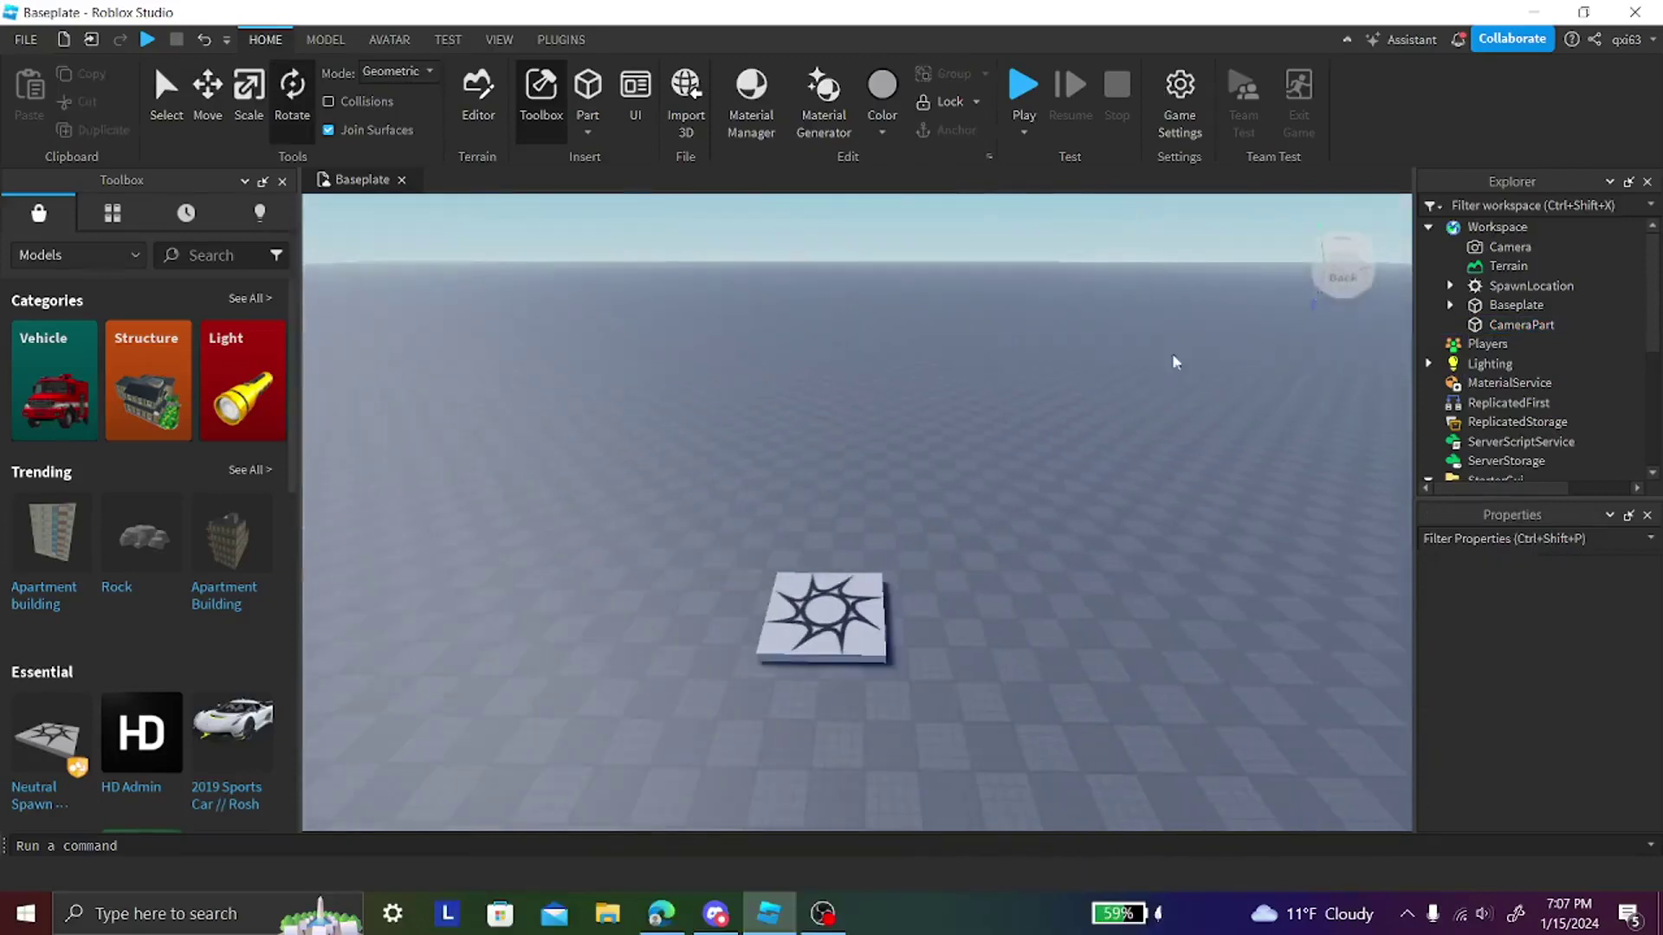
- Insert a LocalScript into the LoadingScreen GUI
{"action": "scroll", "coordinate": [1472, 325], "scroll_direction": "down", "scroll_amount": 3}
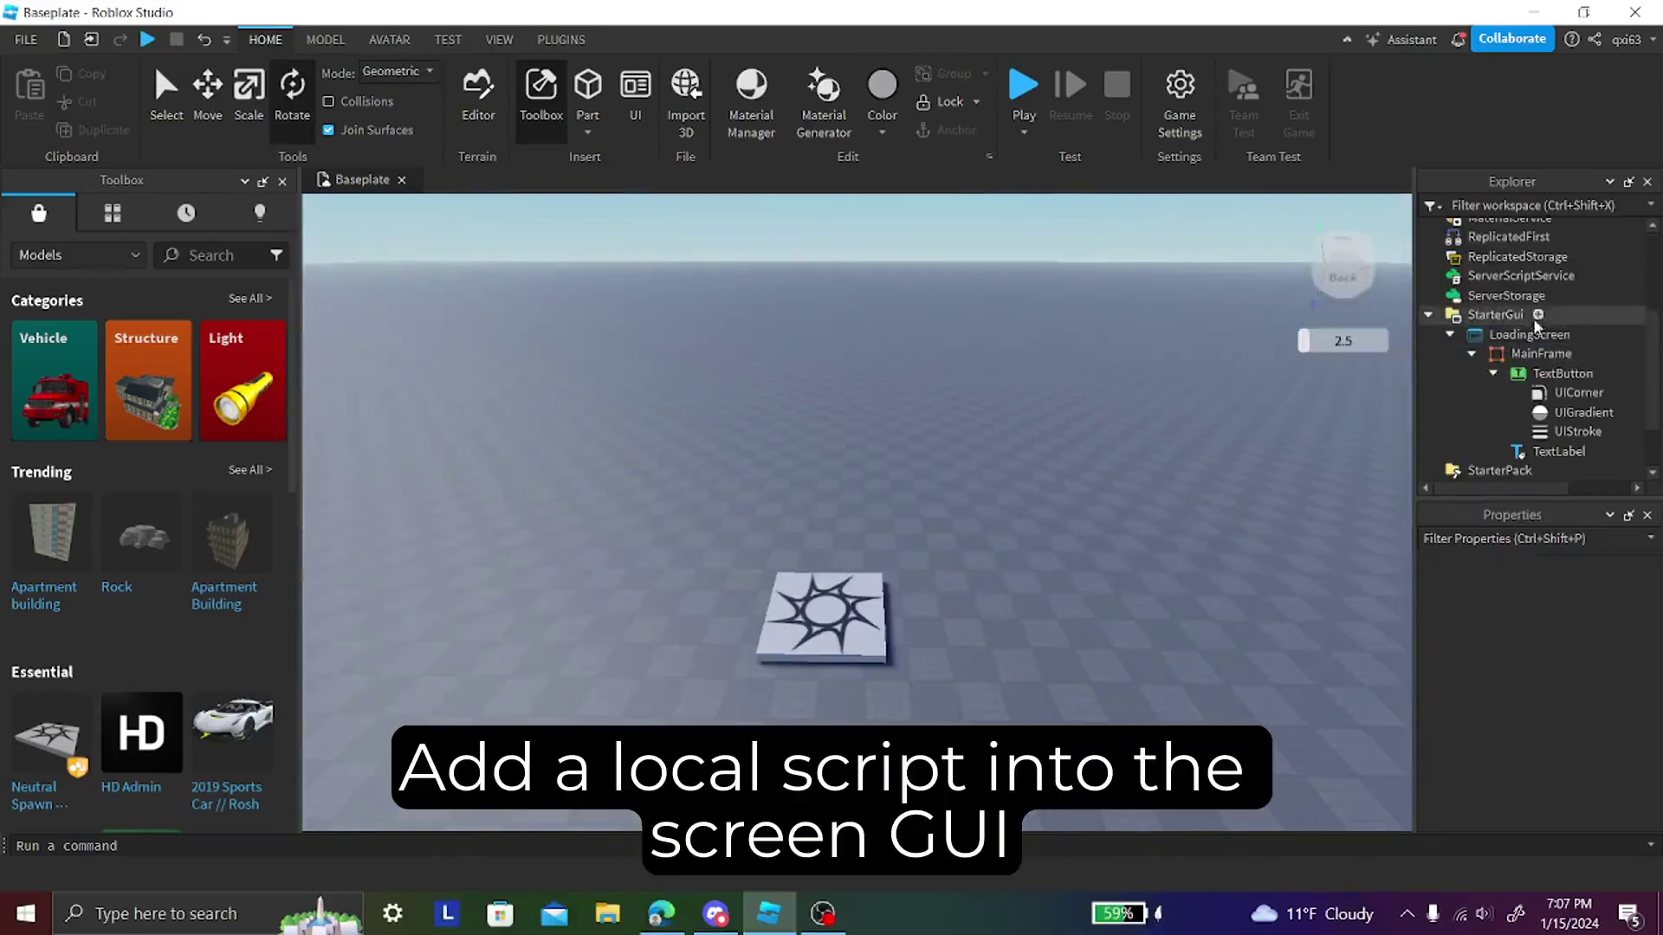
{"action": "left_click", "coordinate": [1585, 334]}
{"action": "left_click", "coordinate": [1512, 486]}
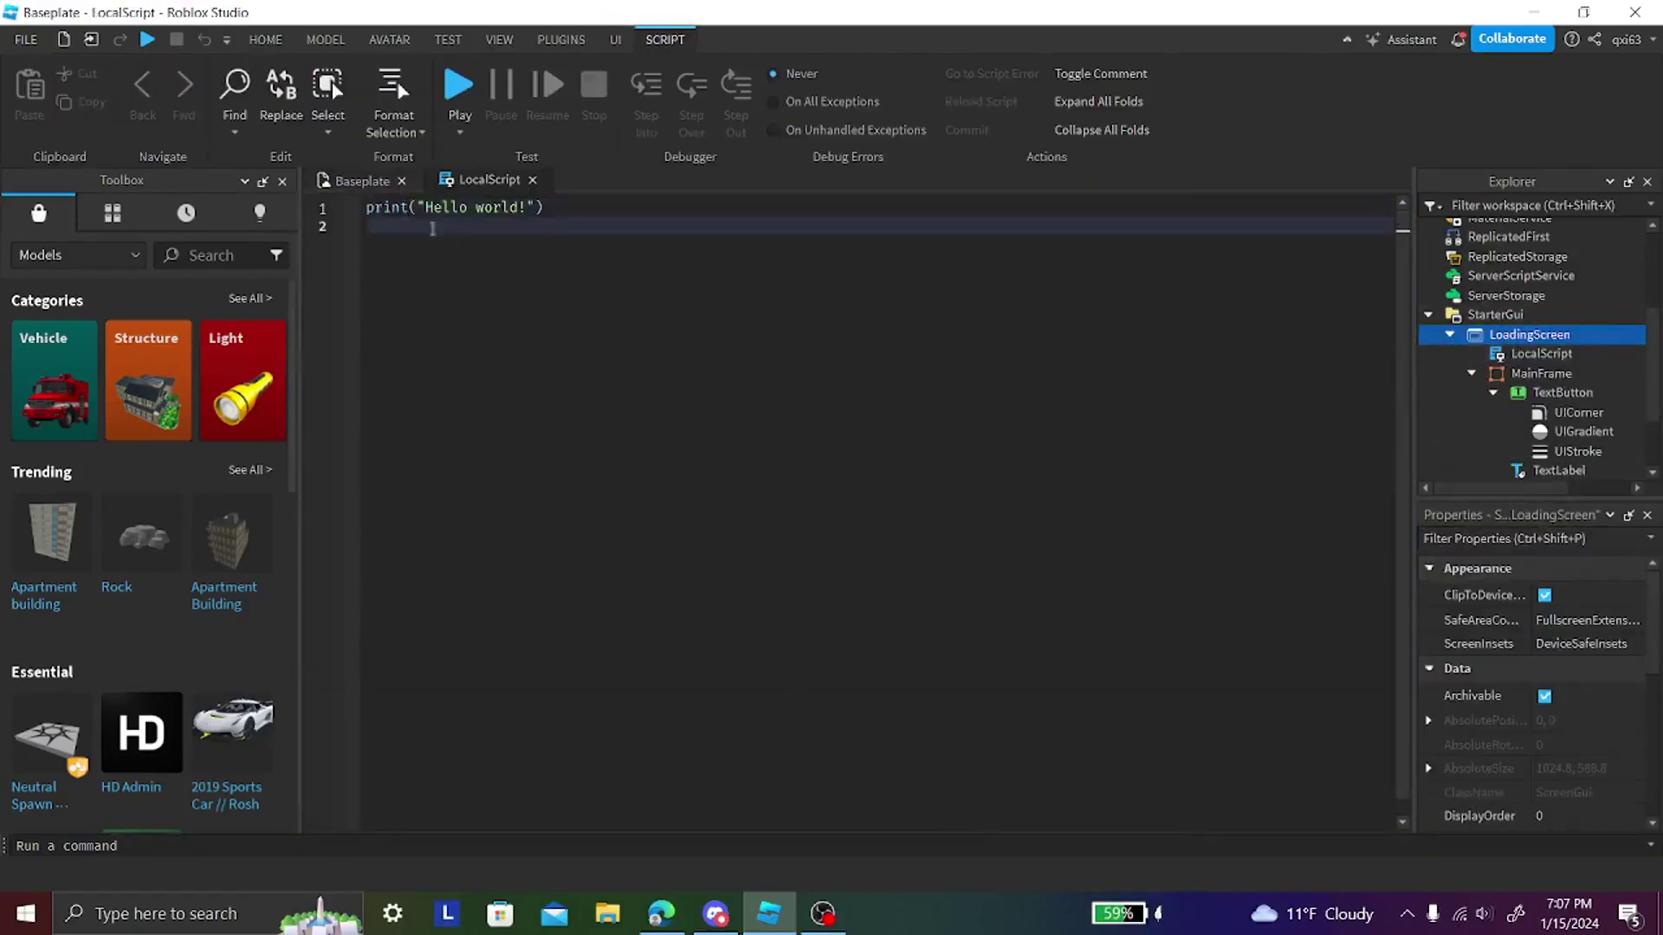
- Replace the LocalScript's default code with the copied loading-screen script and close the script editor
{"action": "key", "text": "ctrl+a"}
{"action": "key", "text": "BackSpace"}
{"action": "key", "text": "ctrl+v"}
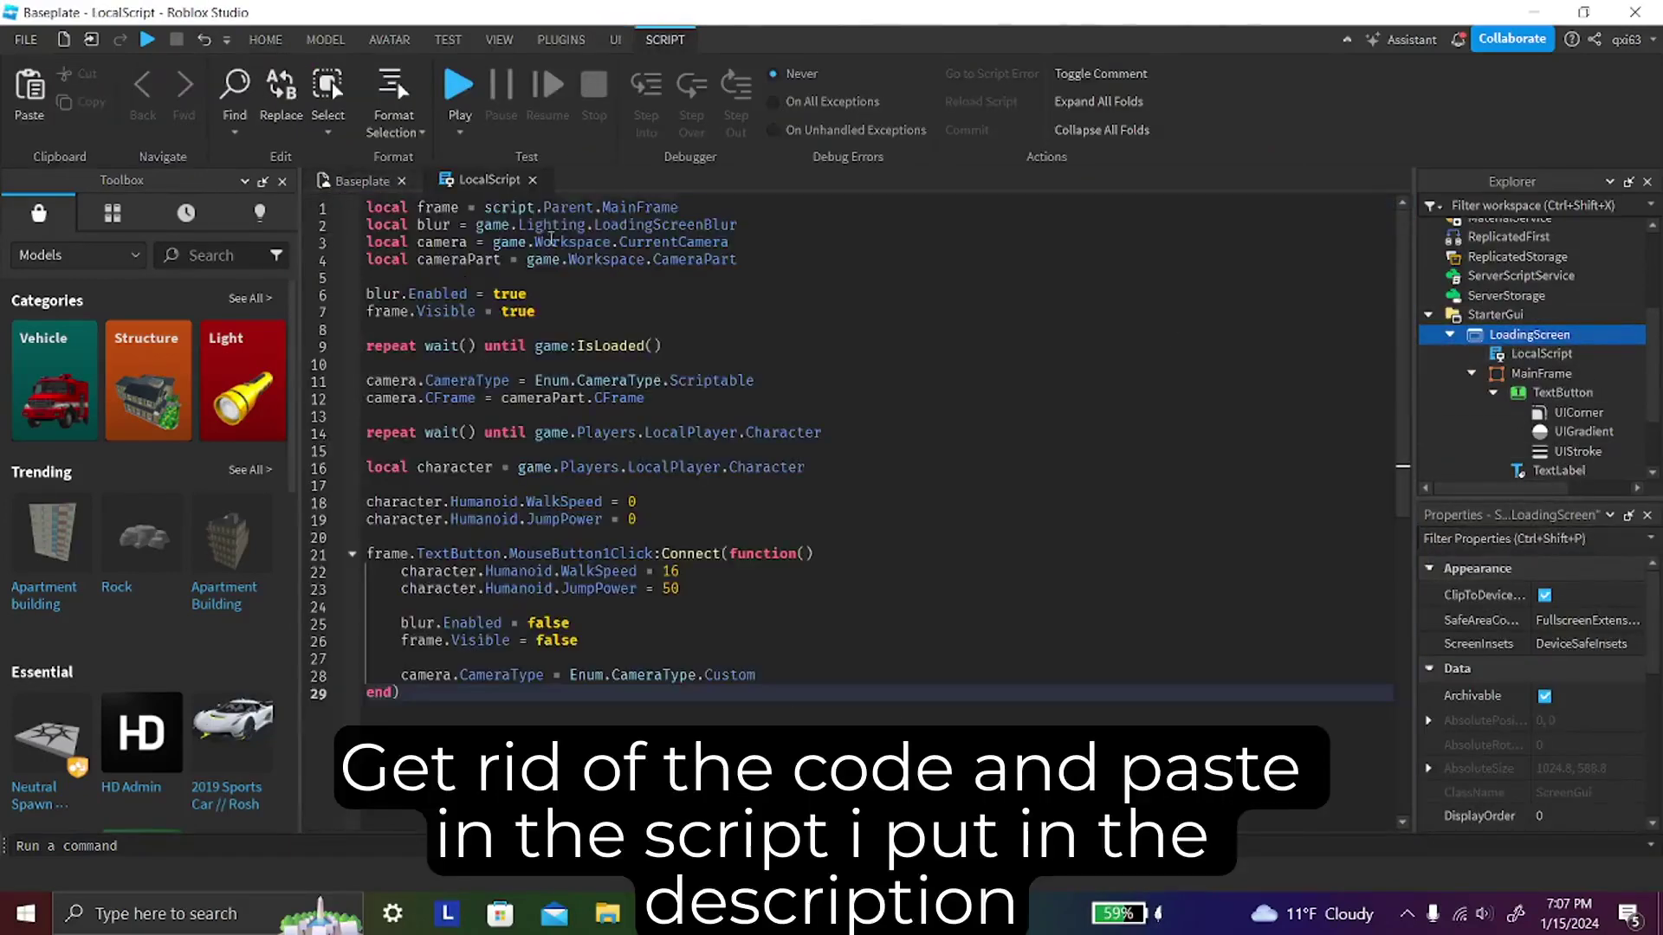
{"action": "left_click", "coordinate": [532, 180]}
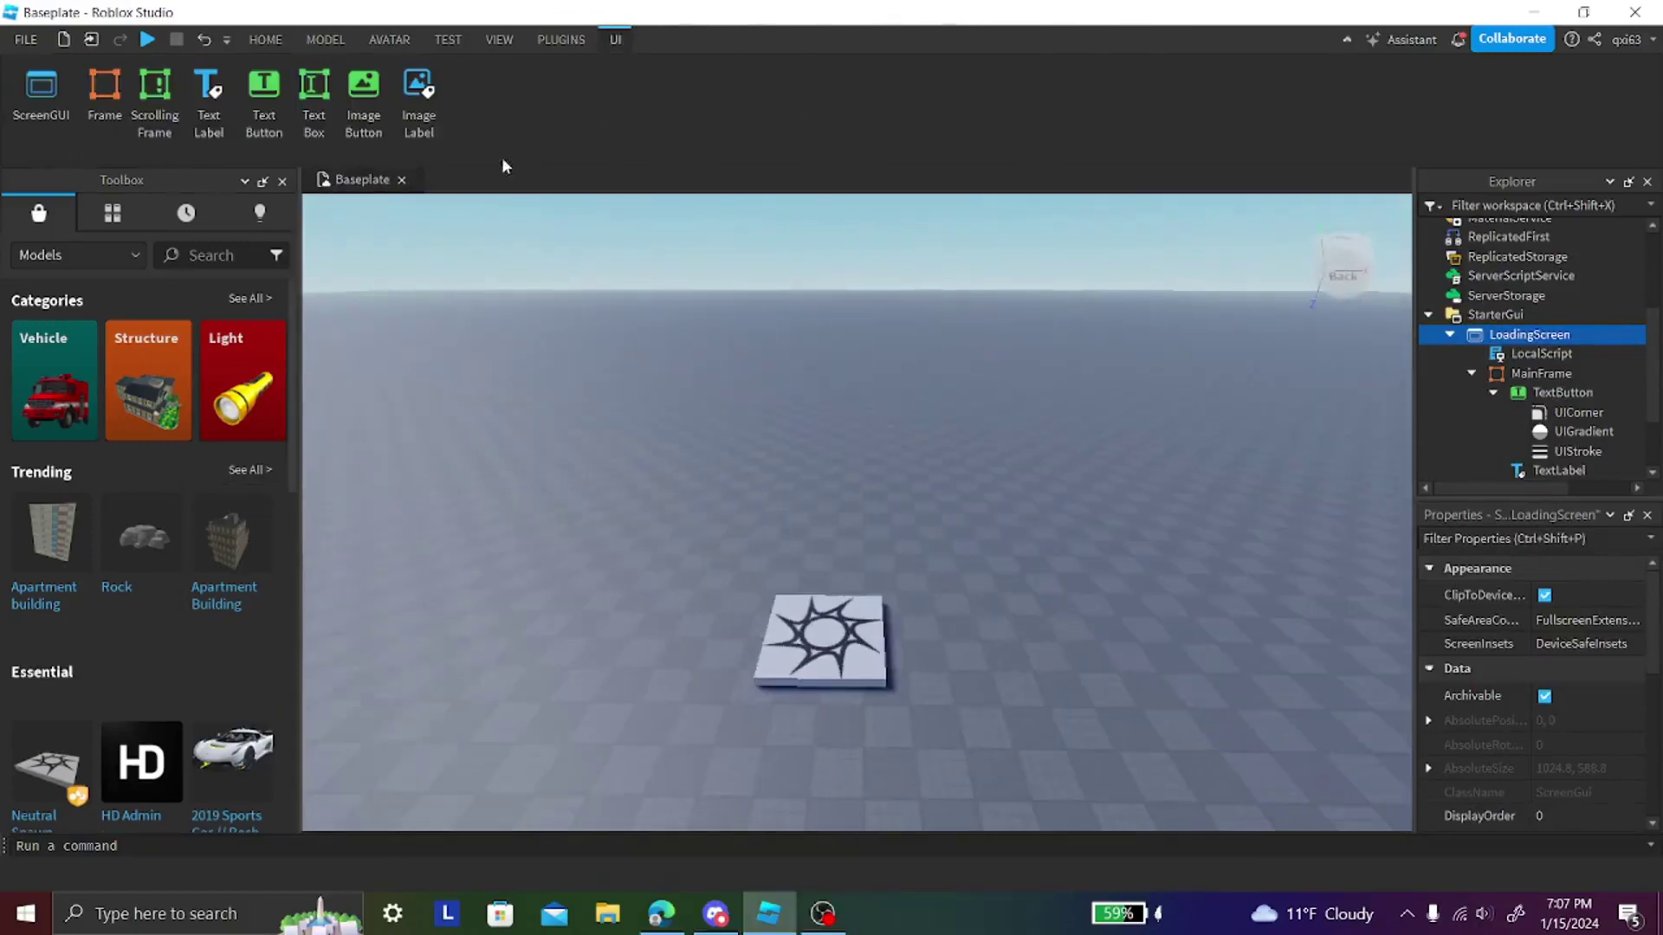
- Run a play test and enter the game through the loading screen's Play button
{"action": "left_click", "coordinate": [265, 39]}
{"action": "left_click", "coordinate": [1024, 86]}
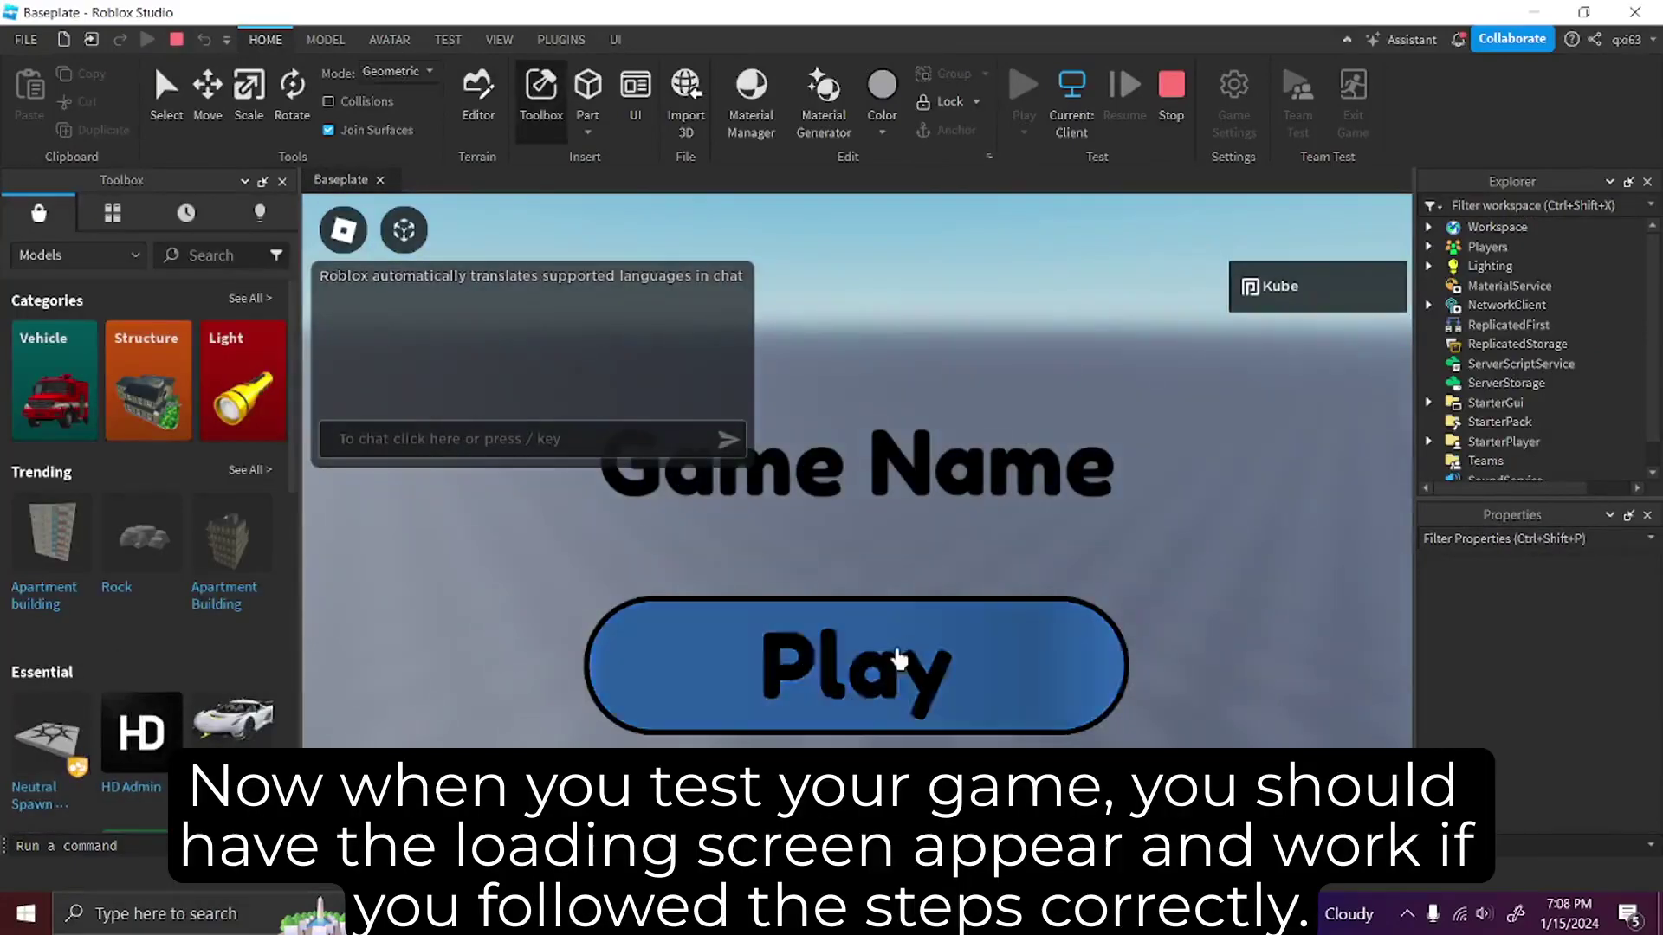
{"action": "left_click", "coordinate": [897, 658]}
- Walk and jump the character around the spawn location to check that movement and the camera work
{"action": "key", "text": "d"}
{"action": "right_click_drag", "start_coordinate": [1046, 430], "coordinate": [1062, 413]}
{"action": "key", "text": "s"}
{"action": "key", "text": "d"}
{"action": "key", "text": "a"}
{"action": "key", "text": "d"}
{"action": "key", "text": "s"}
{"action": "key", "text": "space"}
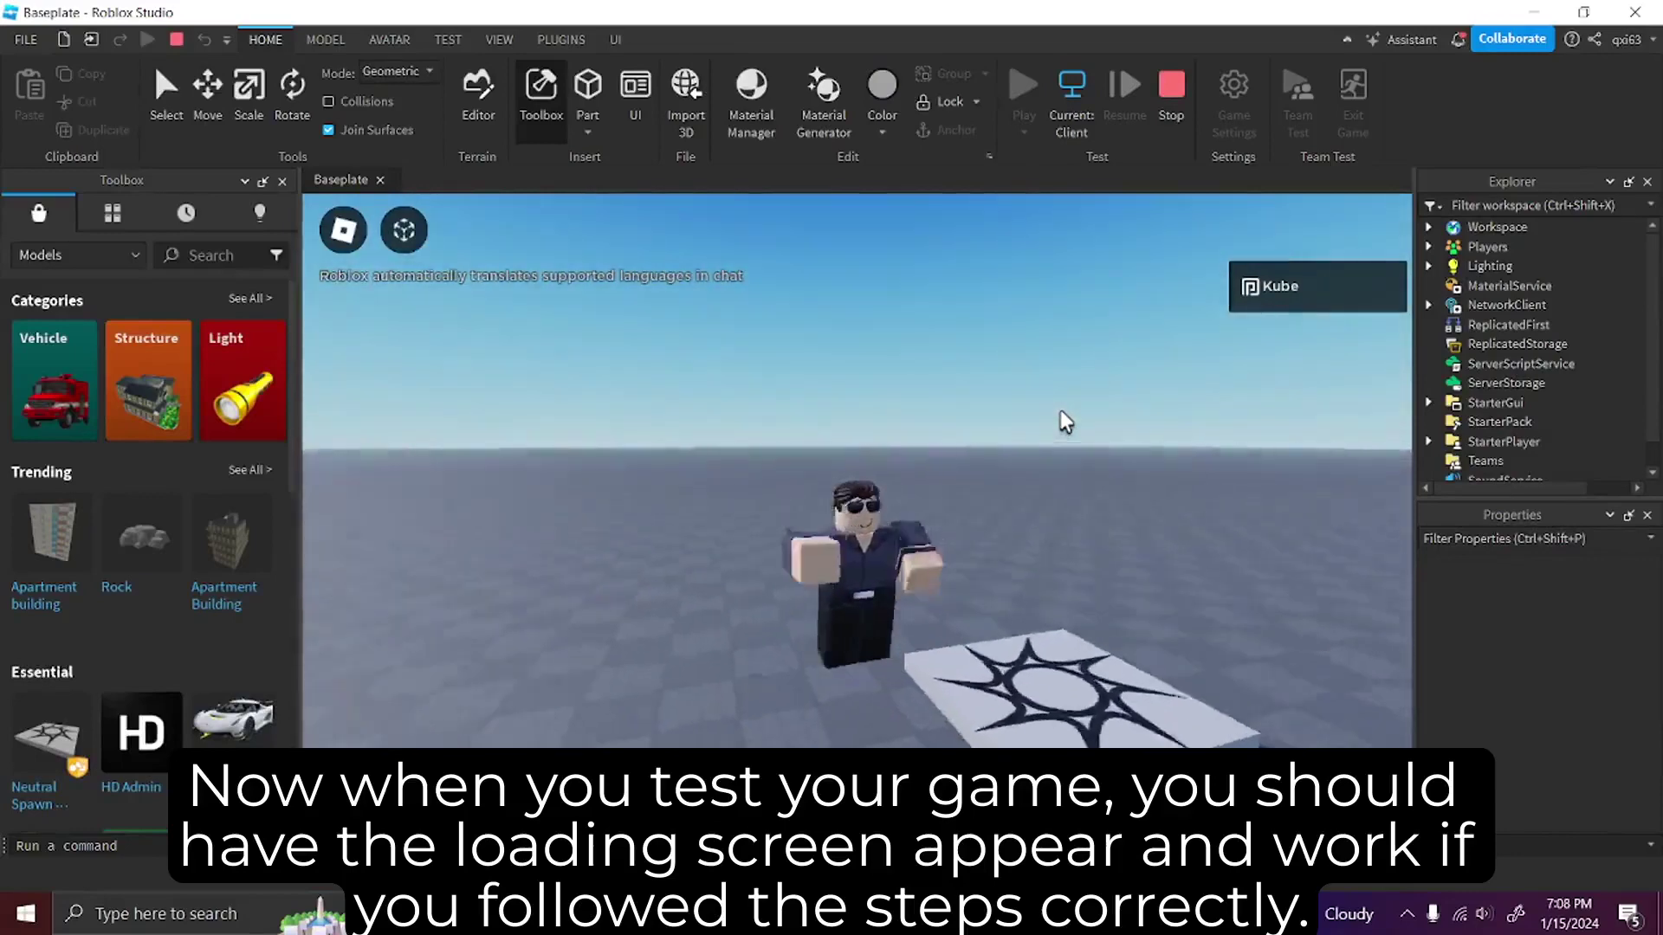
{"action": "key", "text": "w"}
{"action": "key", "text": "s"}
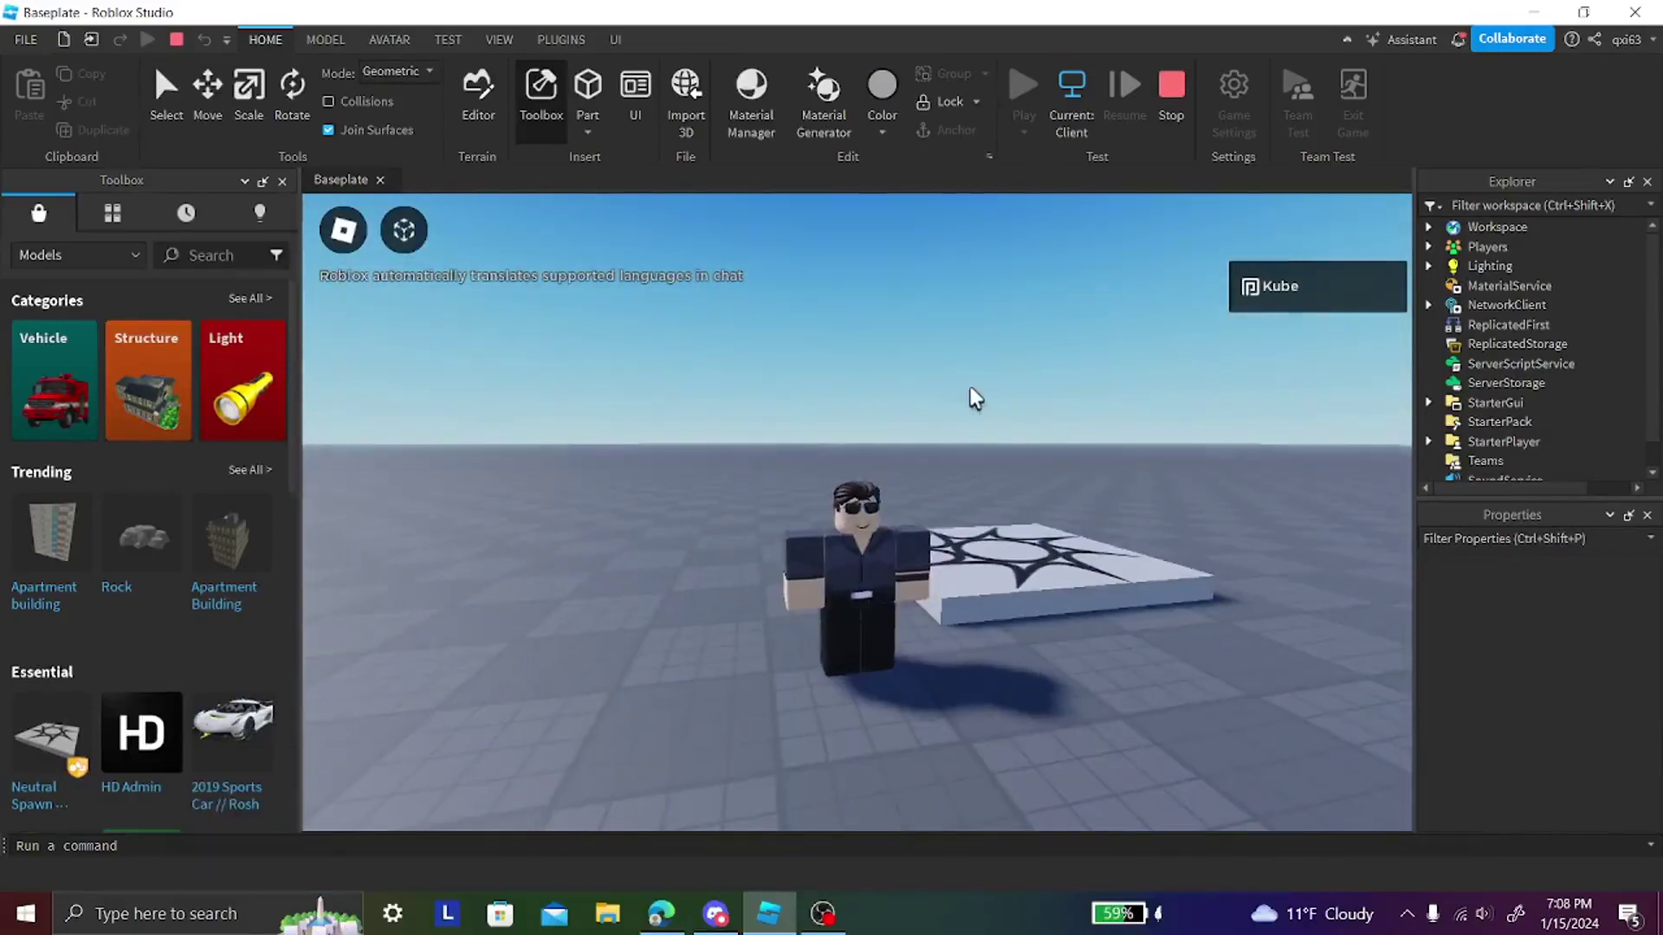
- Make the character wave with the chat command /e wave
{"action": "key", "text": "slash"}
{"action": "type", "text": "/e wave"}
{"action": "key", "text": "Return"}
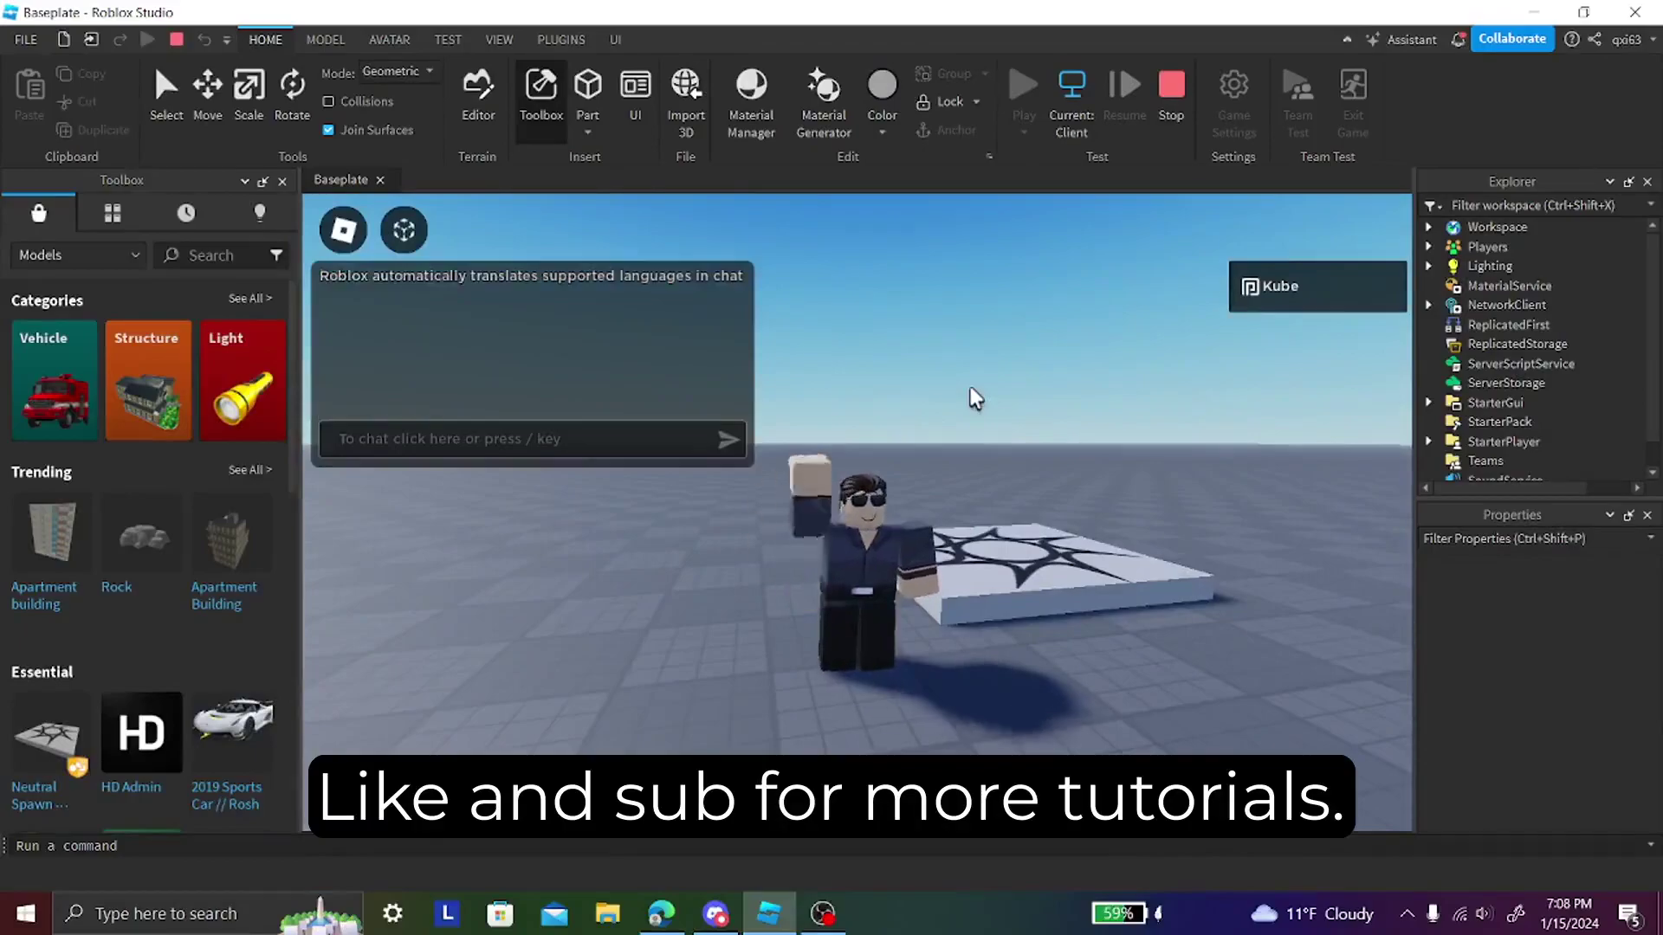